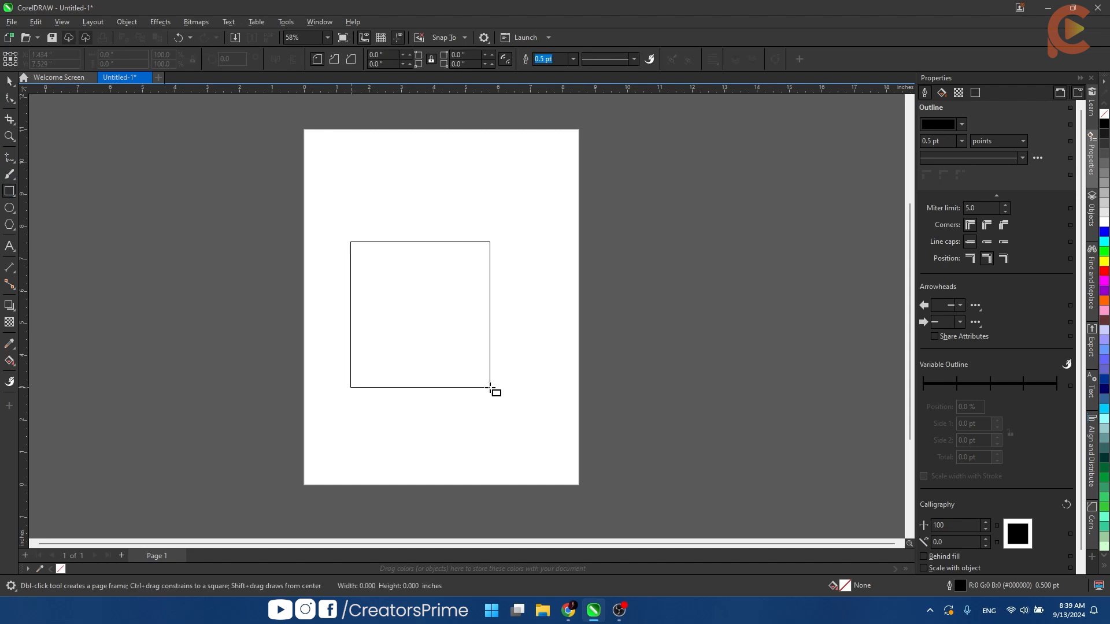
- Draw a nearly square rectangle in the middle of the page with the Rectangle tool and select it
left_click_drag(525, 217, 288, 423)
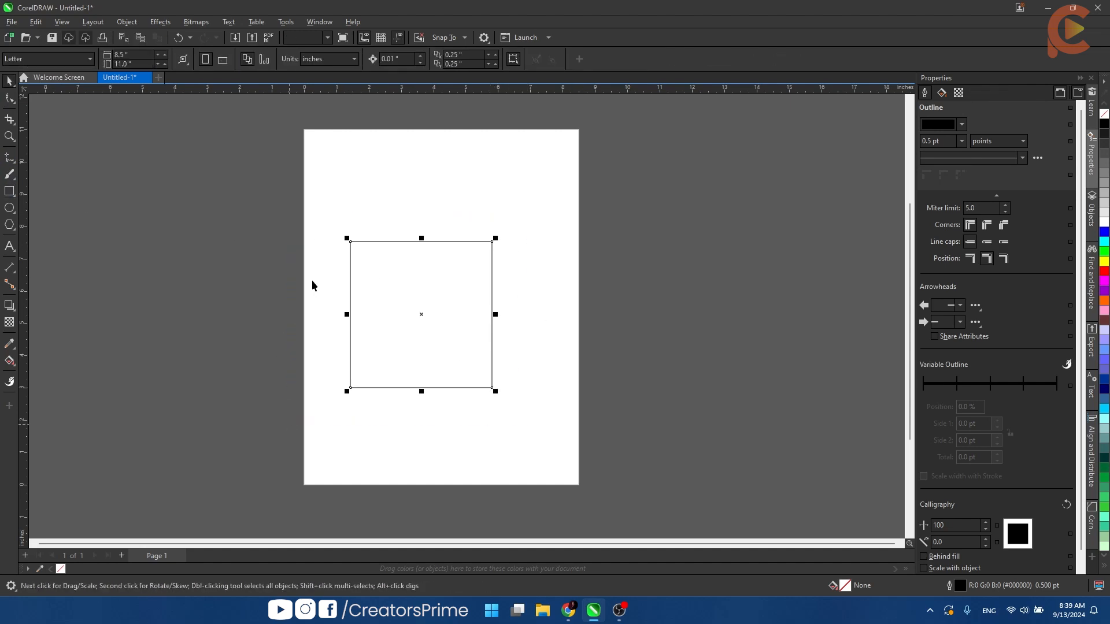
left_click(312, 282)
left_click(403, 329)
- Add the artistic text "Text" and move it below the rectangle's lower edge
key("F8")
left_click(563, 349)
type("Text")
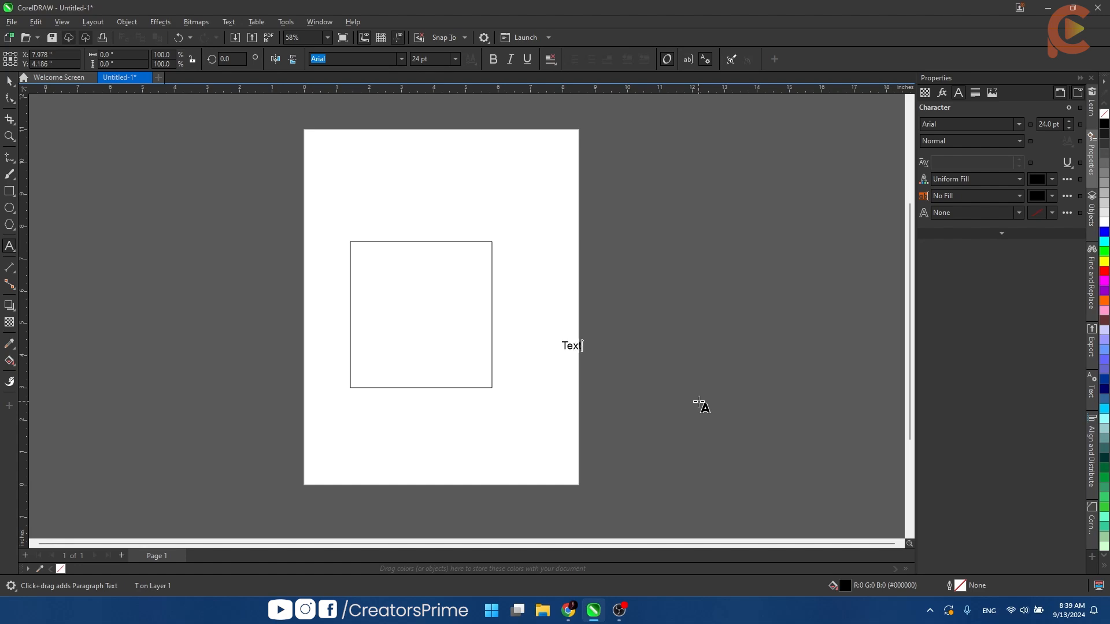
key("ctrl+space")
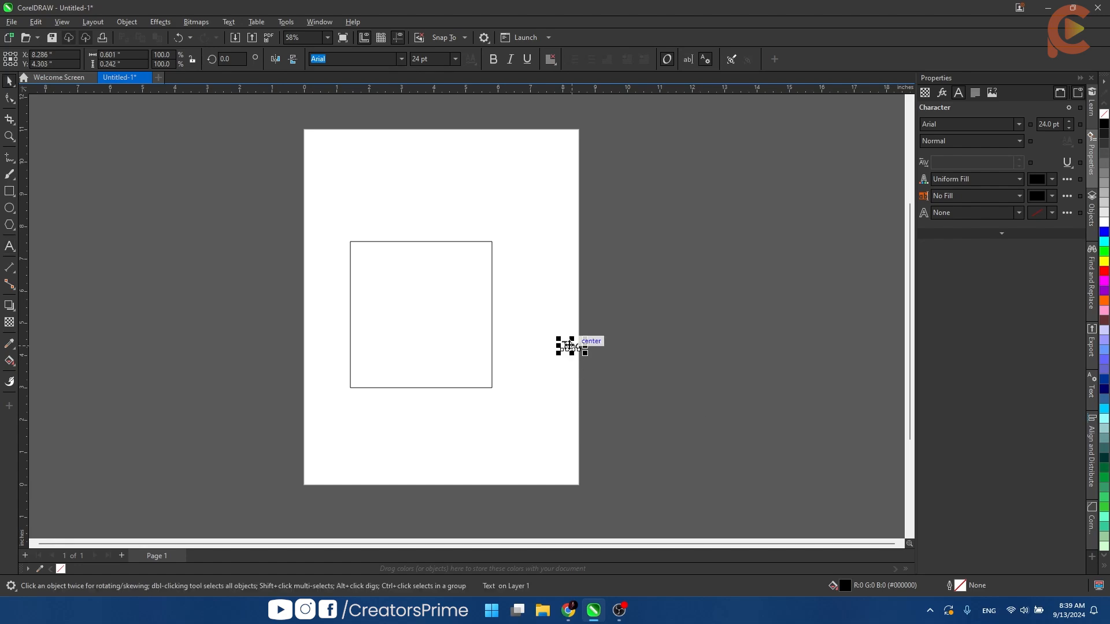
left_click_drag(564, 347, 447, 437)
left_click(493, 460)
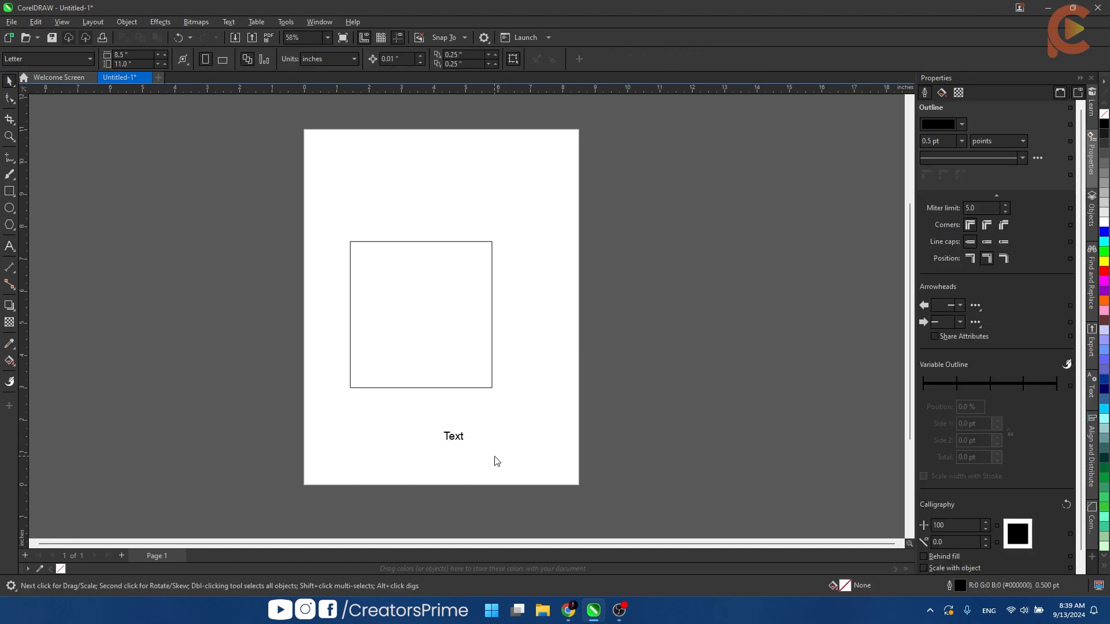
- Import the portrait JPEG and place it beside the rectangle, across the page's edge
key("ctrl+i")
double_click(475, 360)
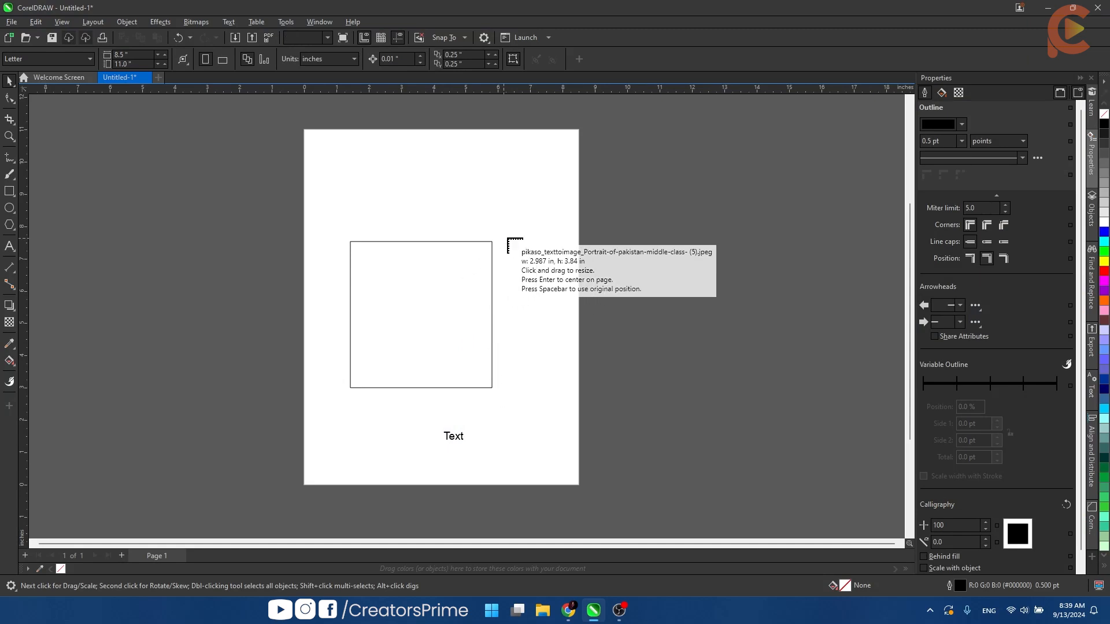
left_click_drag(511, 237, 591, 336)
key("F8")
left_click(528, 272)
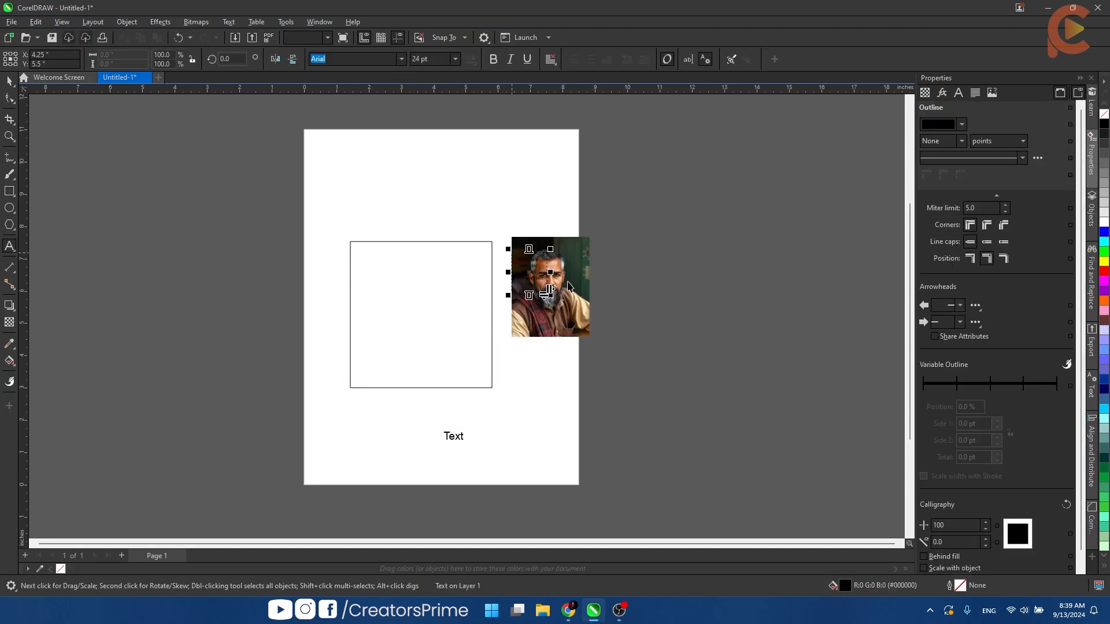
key("ctrl+space")
- Scale the rectangle down to about 2.68 by 2.77 in and move the portrait and the text closer to it
left_click(453, 339)
left_click_drag(495, 391, 440, 335)
left_click_drag(570, 289, 503, 288)
left_click_drag(453, 436, 410, 364)
scroll(404, 284, "up", 2)
left_click(168, 241)
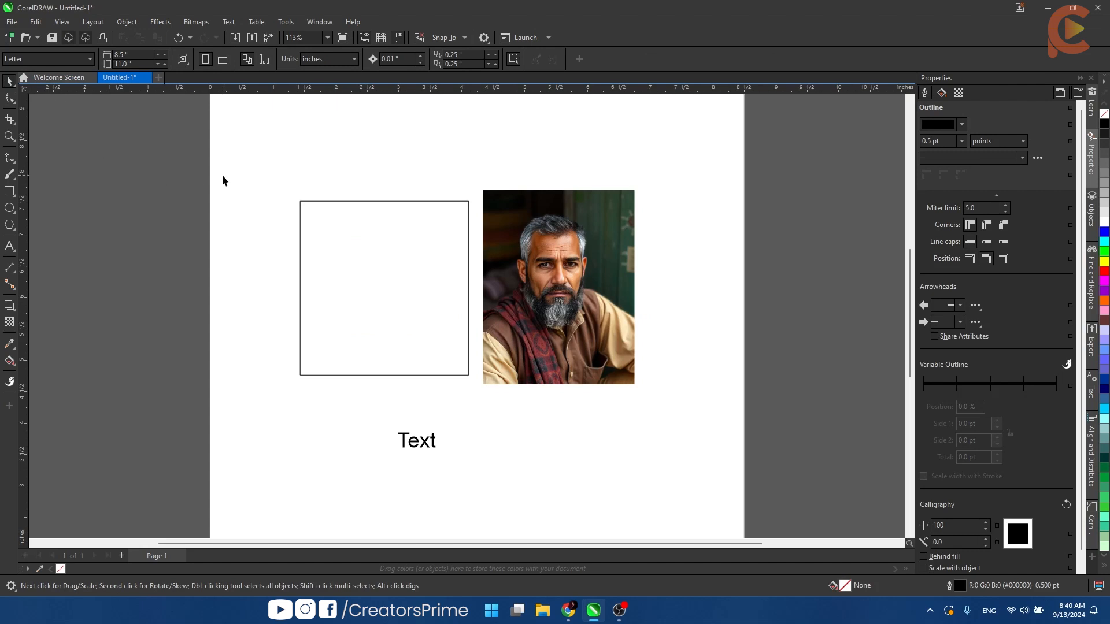
- Marquee-select the portrait and the text one after the other, and clear the selection
left_click_drag(445, 148, 672, 417)
left_click_drag(364, 383, 504, 476)
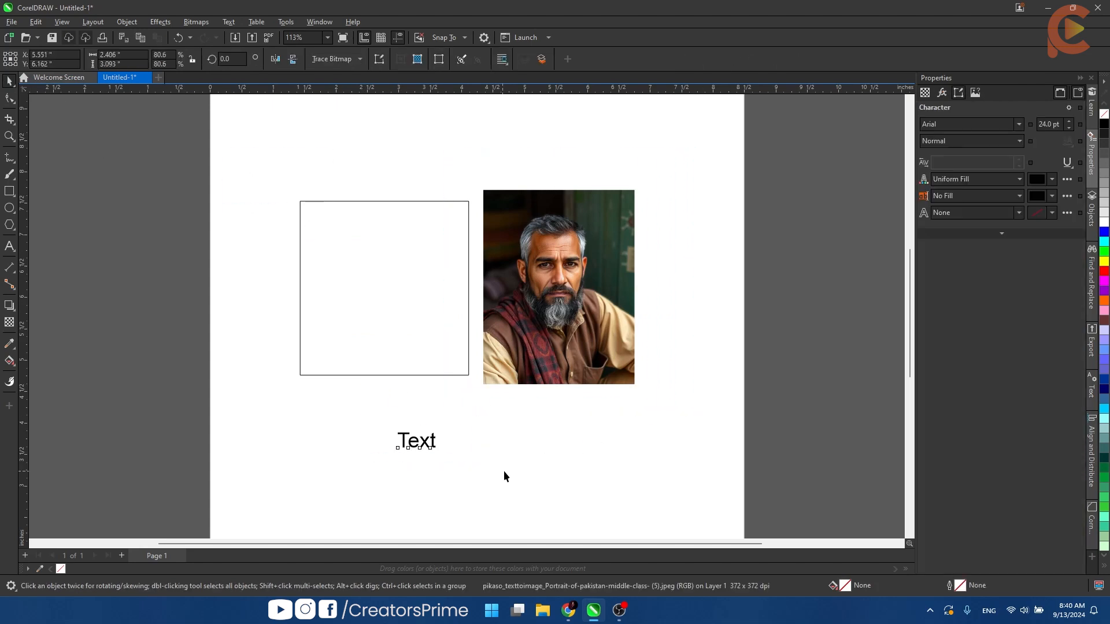
left_click(454, 405)
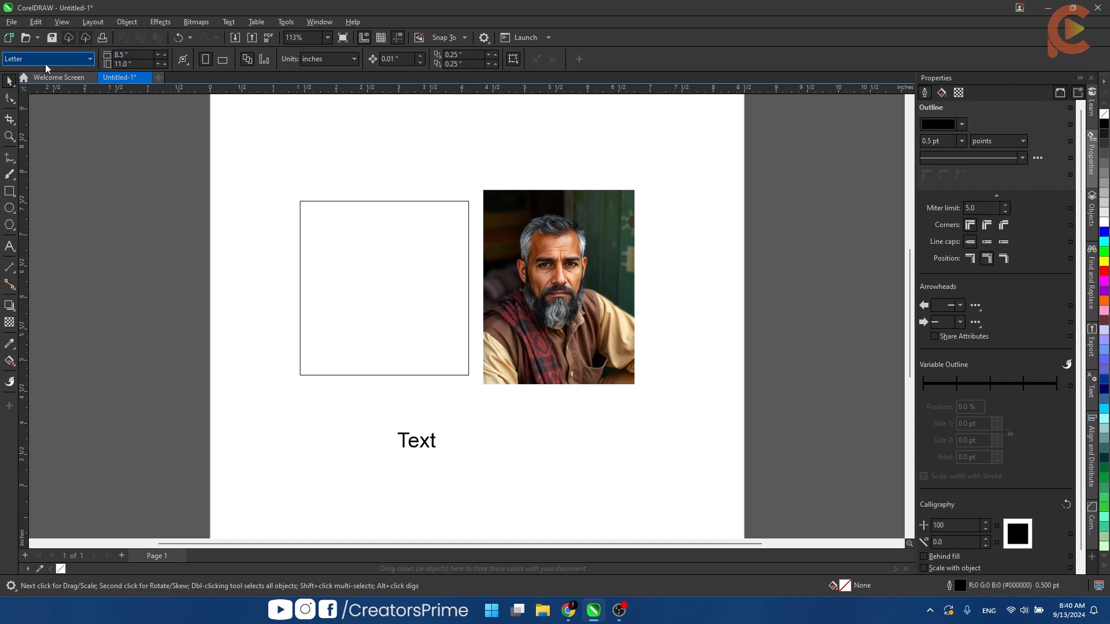
- Examine the page size presets and the page dimension settings with nothing selected
left_click(64, 57)
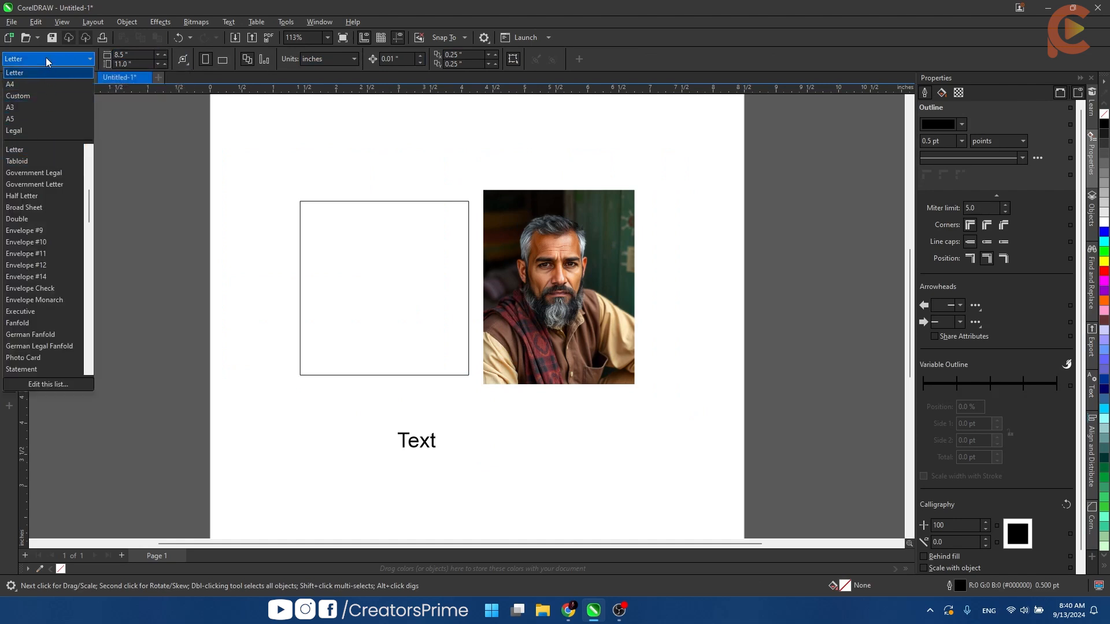
left_click(47, 57)
left_click(131, 58)
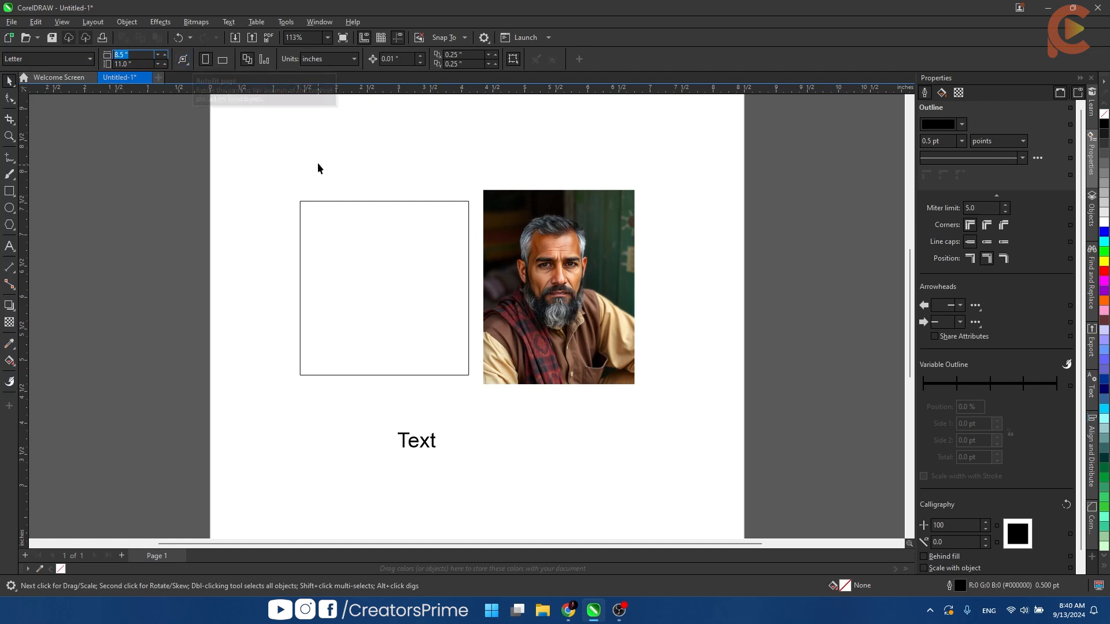
- Clear the selection of all three objects, switch the page to landscape and return it to portrait
left_click_drag(236, 129, 759, 509)
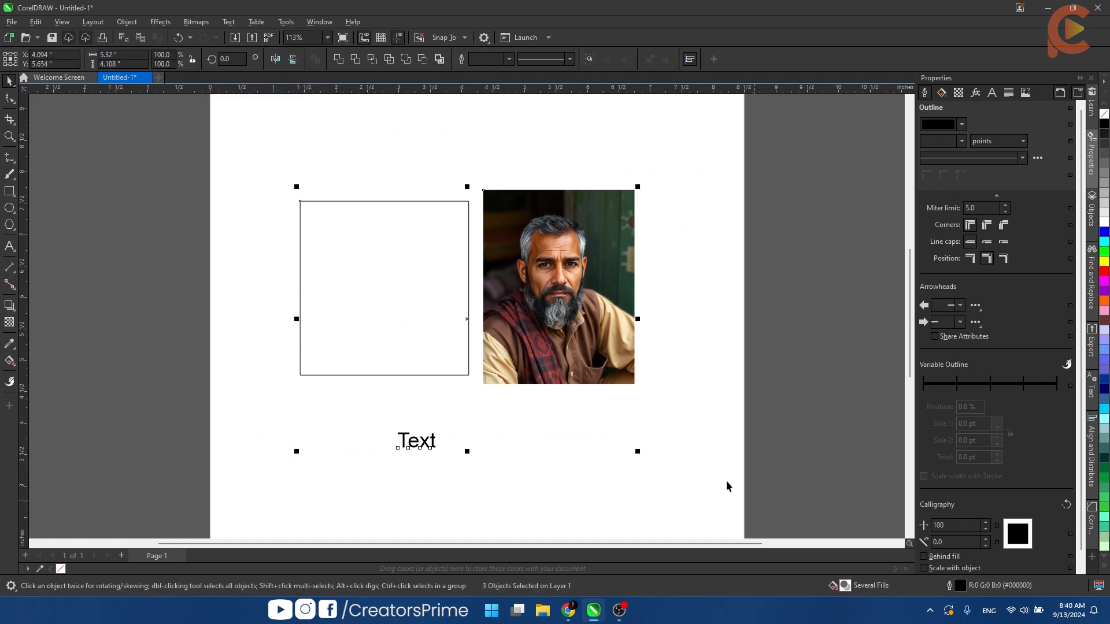
key("Escape")
left_click(223, 59)
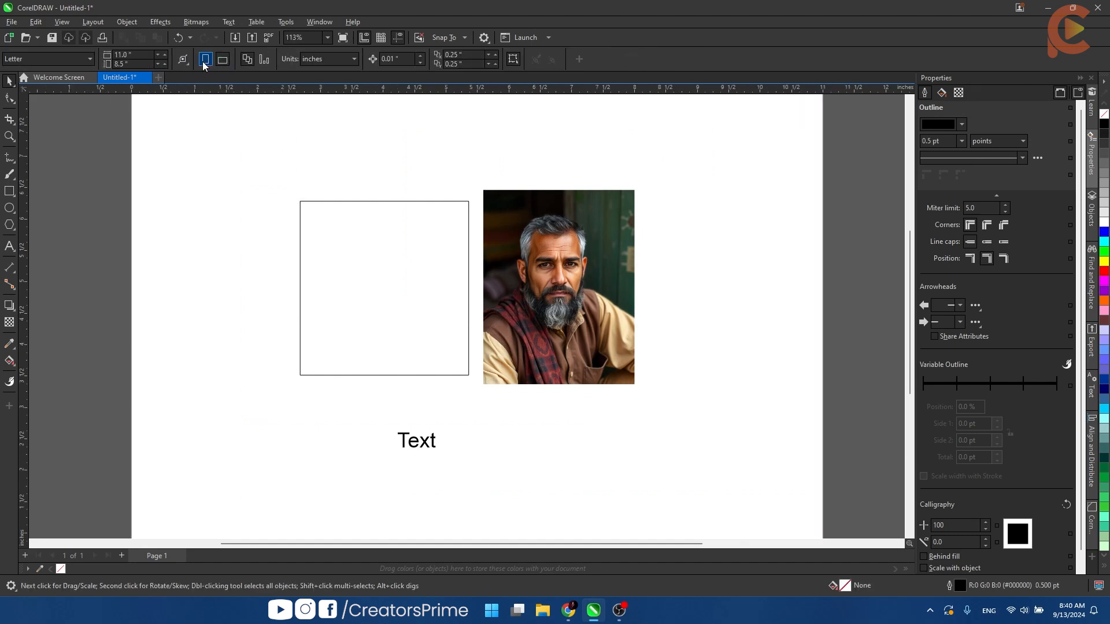
left_click(205, 58)
scroll(269, 147, "down", 4)
left_click(223, 59)
left_click(205, 59)
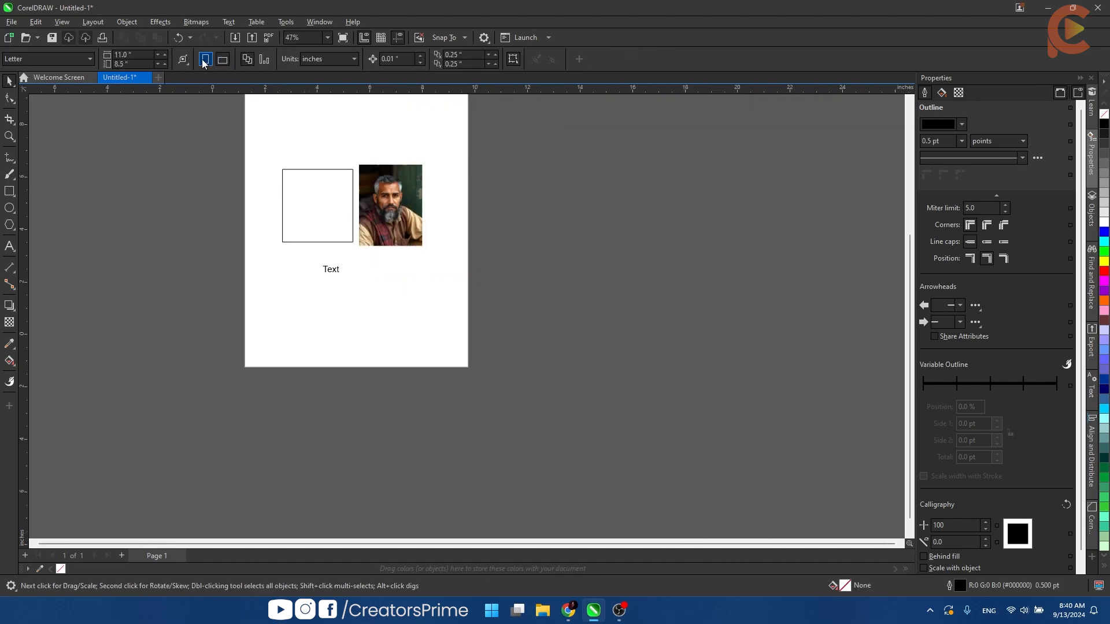
- Examine the available drawing units and the page-level settings, comparing them with those offered for the selected portrait
left_click(328, 60)
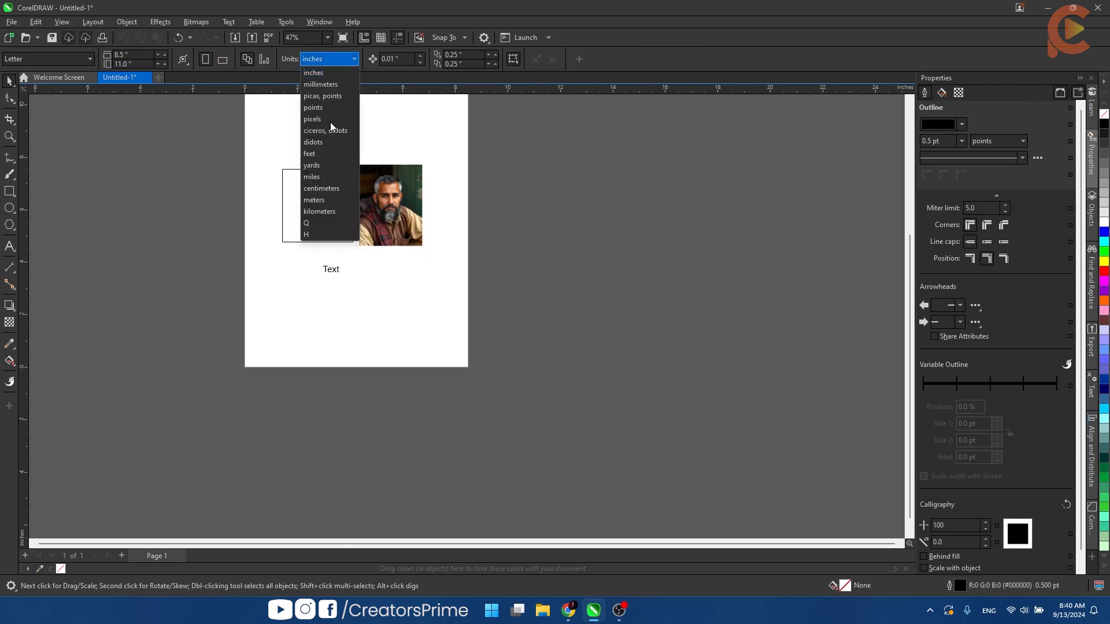
left_click(325, 58)
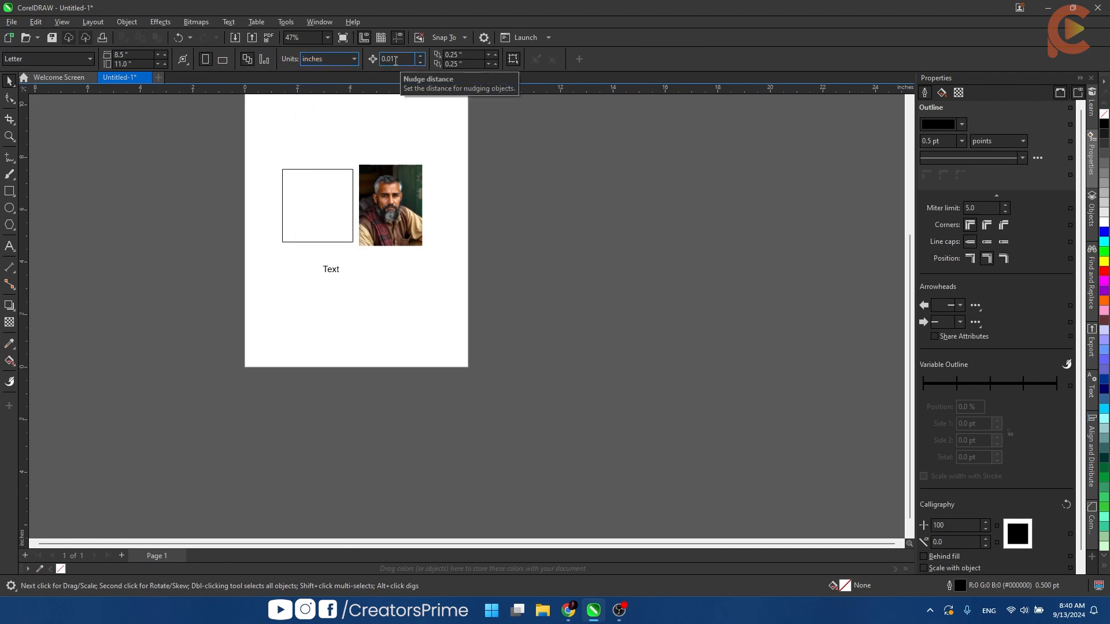
left_click(404, 176)
scroll(404, 176, "up", 3)
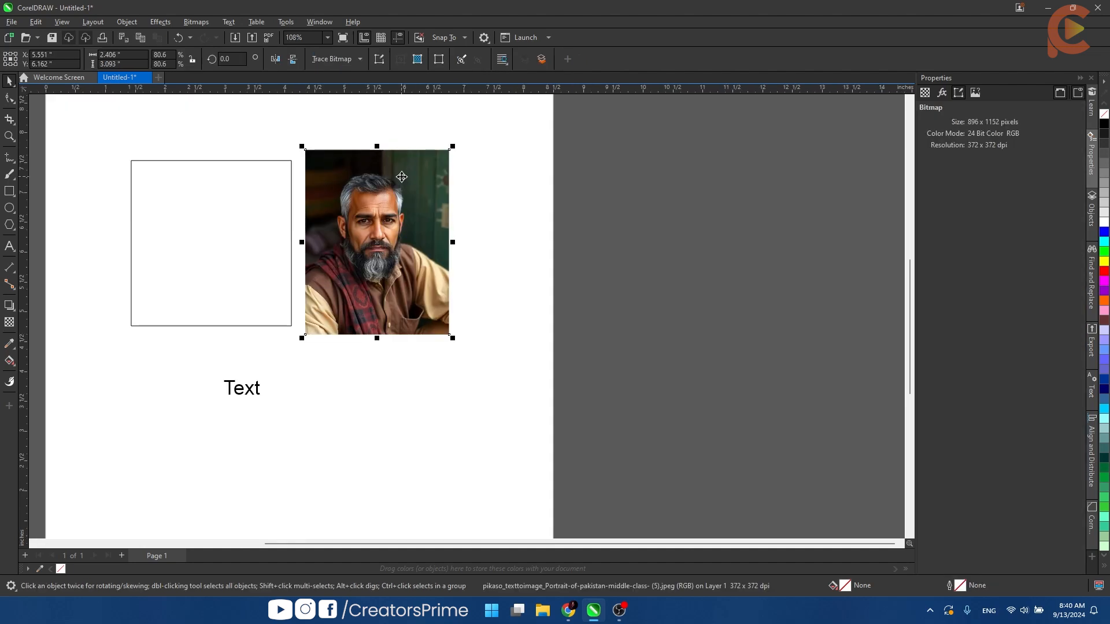
left_click(480, 222)
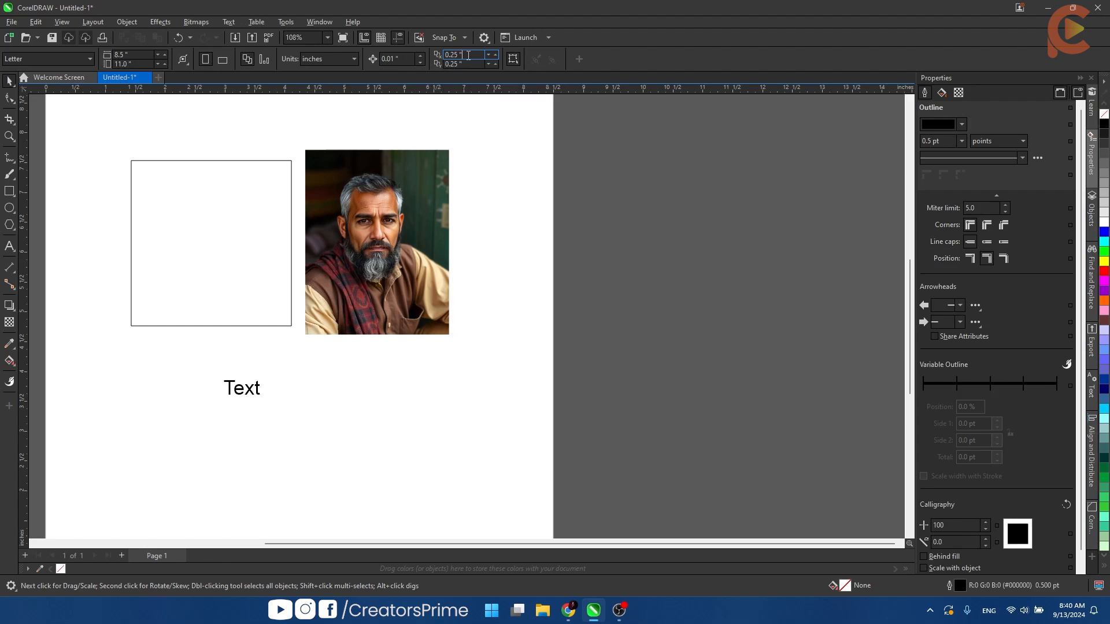
left_click(513, 58)
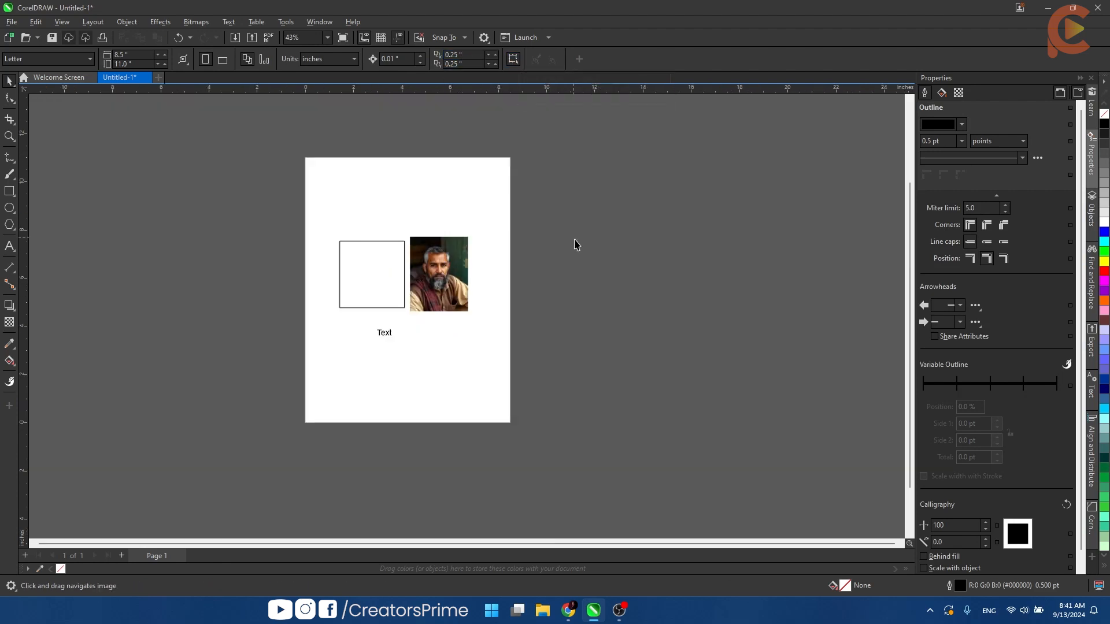
- Select the empty rectangle and switch its sizing handles to the rotate and skew handles
scroll(342, 246, "up", 2)
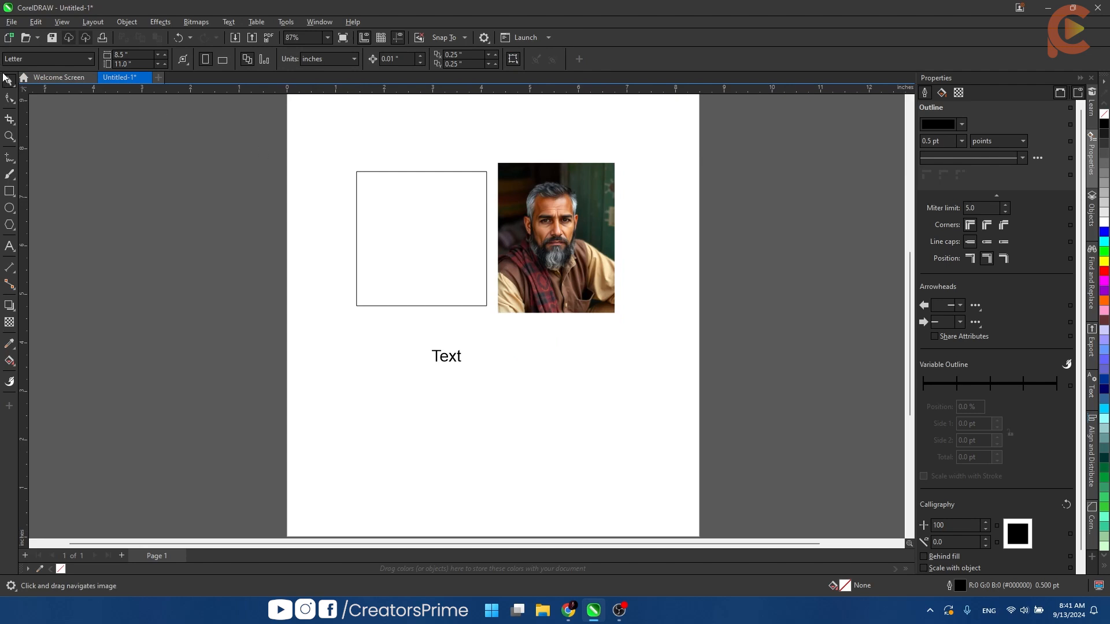
left_click(416, 252)
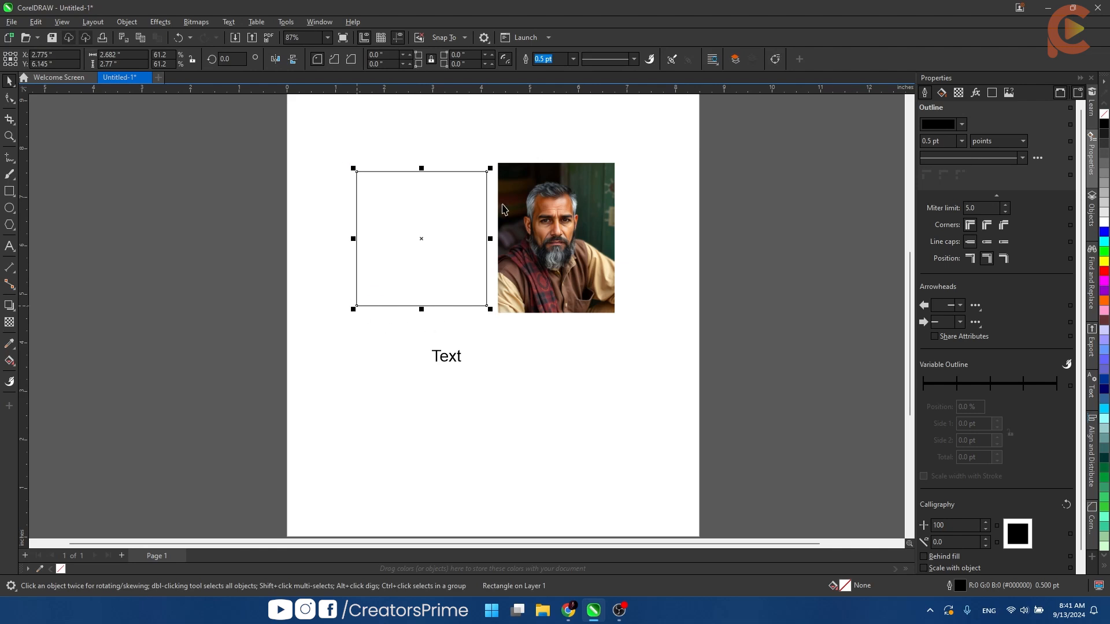
left_click(444, 244)
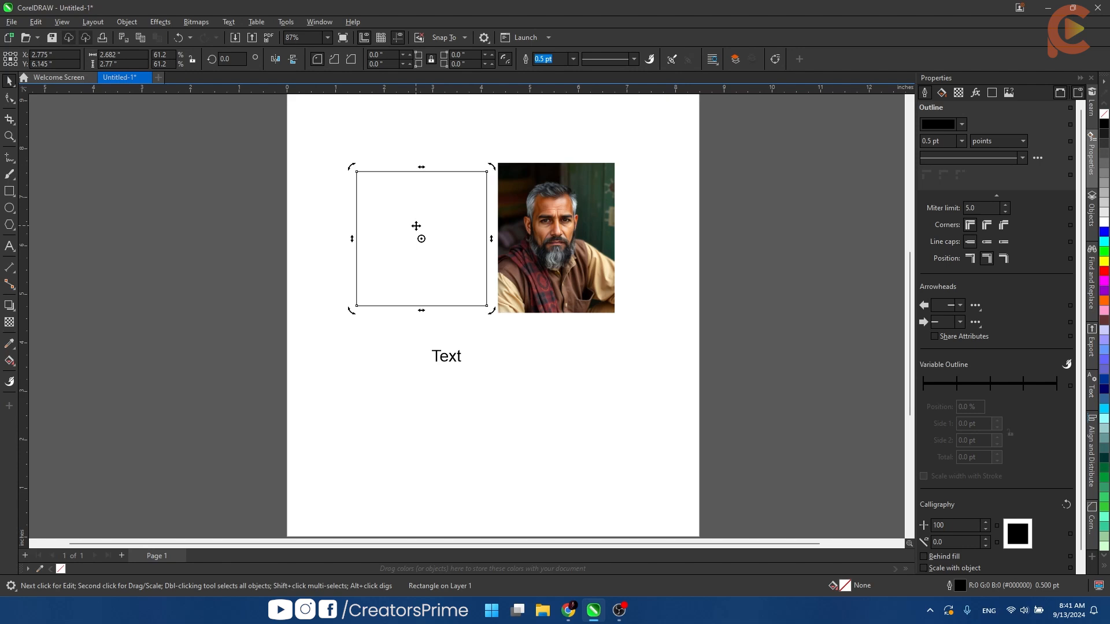
- Duplicate the rectangle into the empty area of the page below the text and clear the selection
left_click_drag(593, 346, 594, 144)
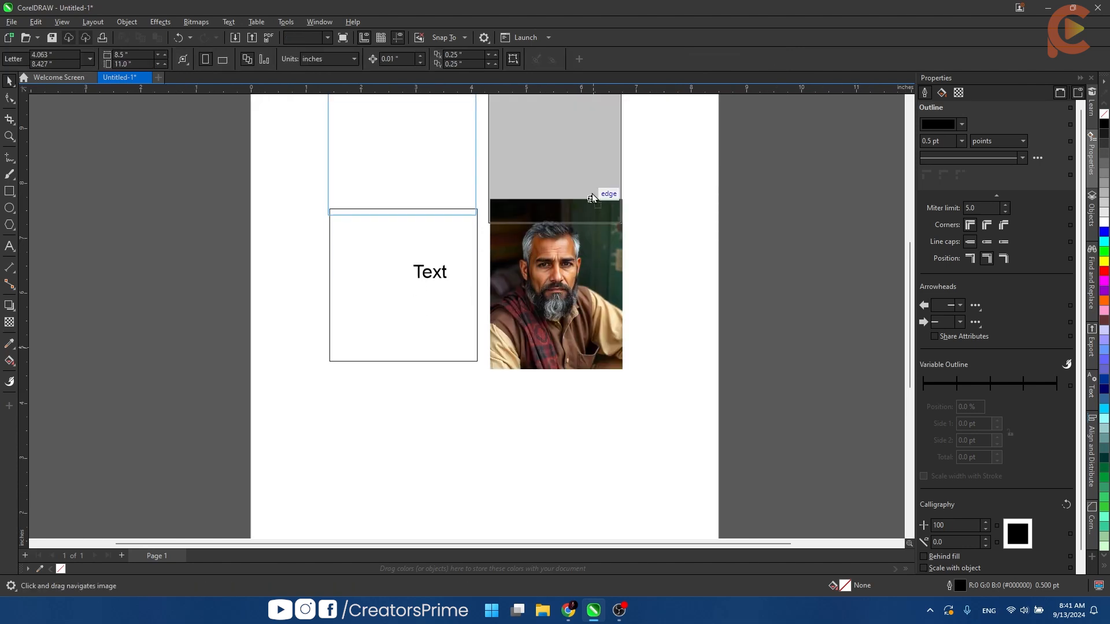
left_click(638, 259)
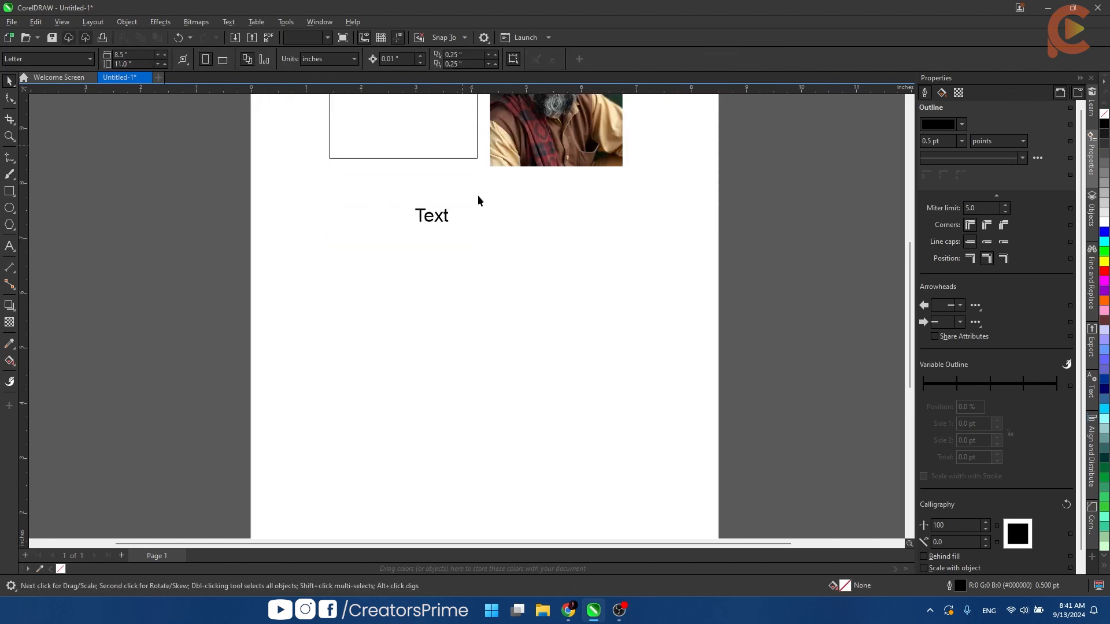
left_click_drag(463, 148, 483, 461)
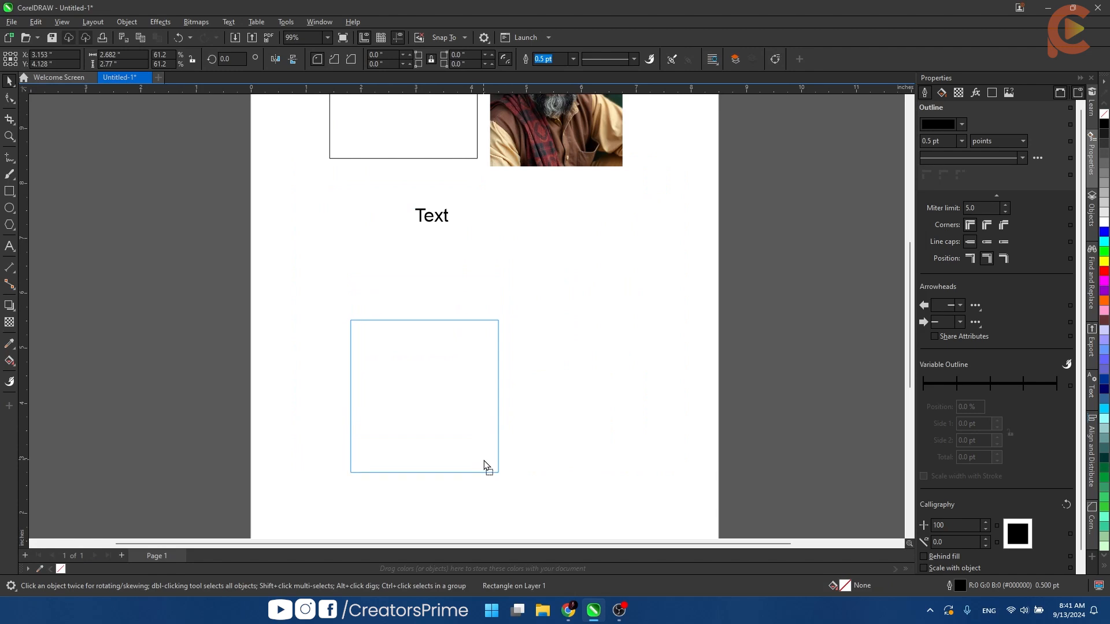
left_click_drag(485, 466, 485, 460)
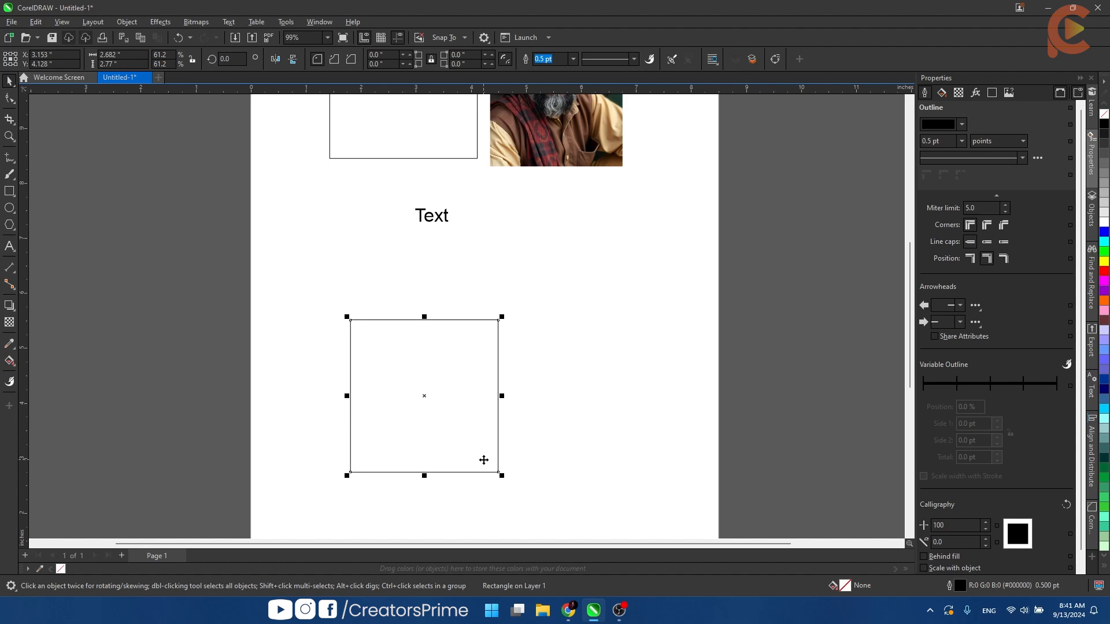
left_click(601, 431)
scroll(480, 420, "down", 2)
left_click_drag(480, 421, 545, 335)
scroll(526, 311, "up", 2)
left_click(527, 312)
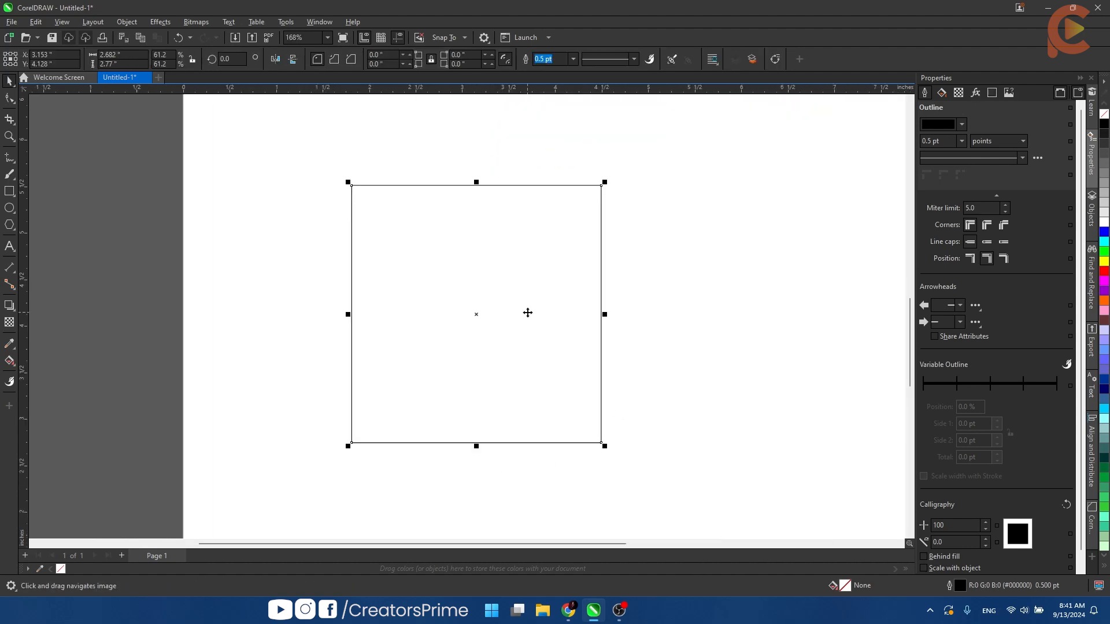
left_click(302, 267)
- Duplicate the "Text" label just above the lower rectangle and change the copy to read "Copy object through mouse"
scroll(302, 266, "down", 1)
double_click(434, 101)
key("ctrl+space")
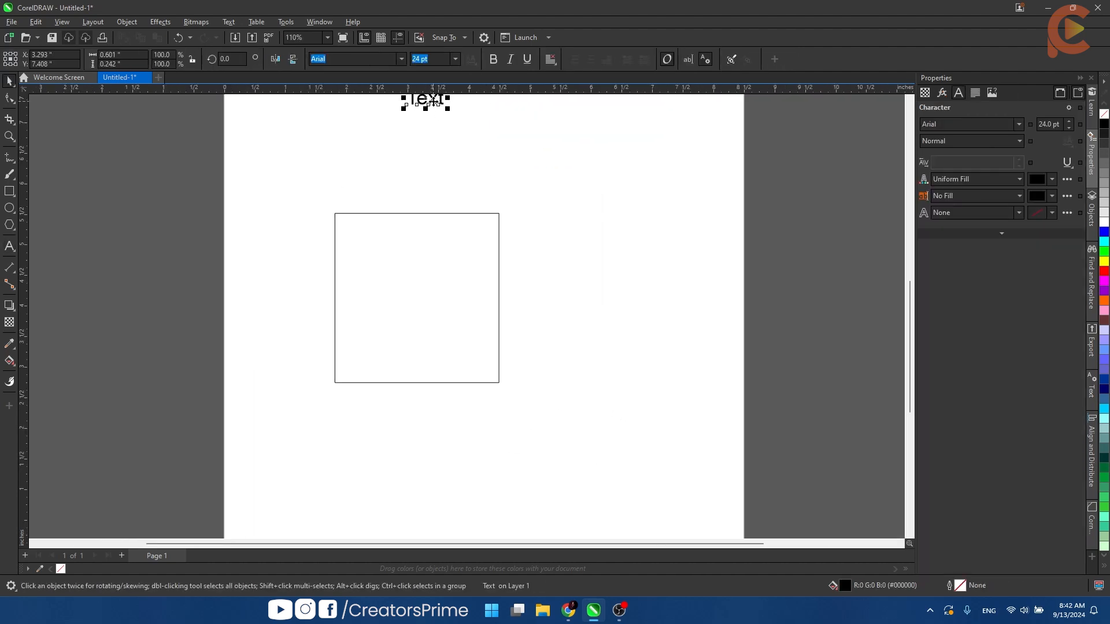
left_click_drag(433, 101, 435, 180)
double_click(435, 179)
double_click(433, 177)
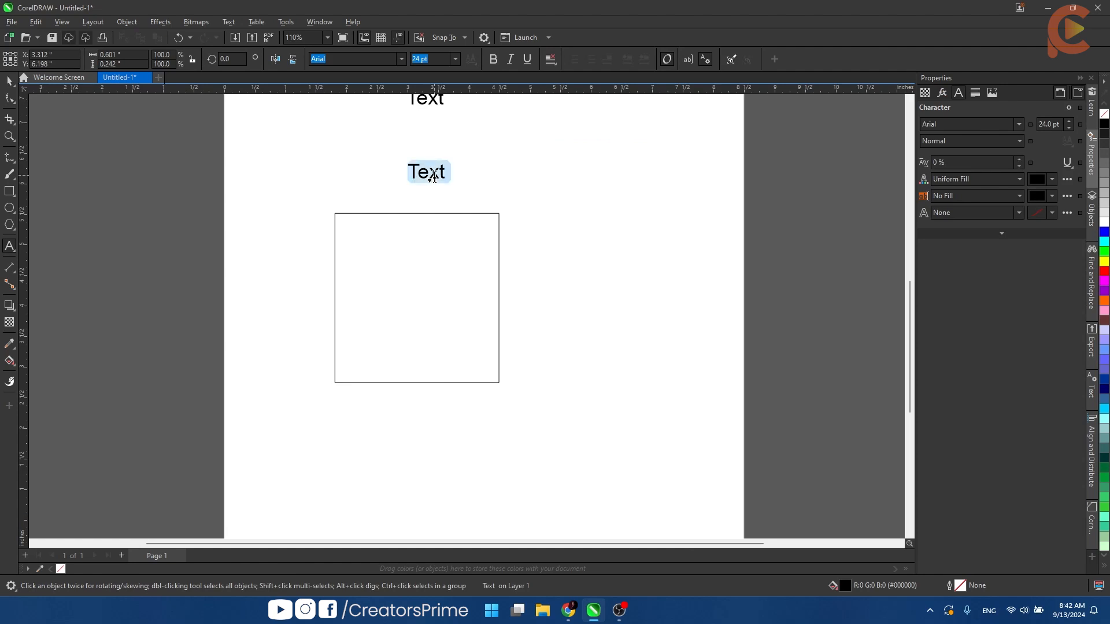
type("Copy object through mouse")
key("ctrl+space")
left_click(532, 307)
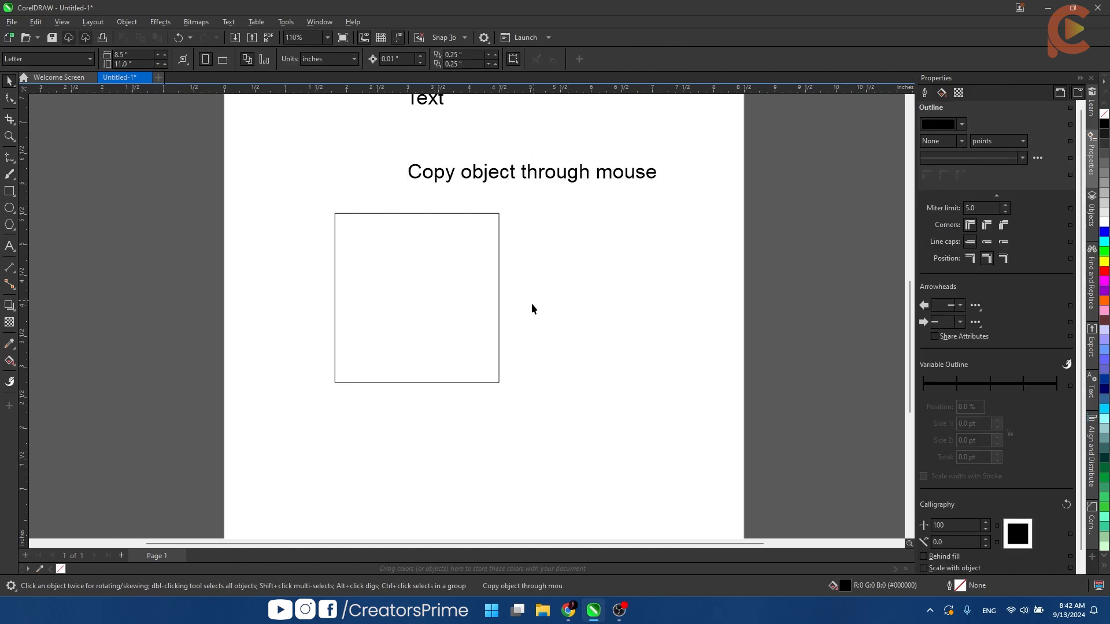
- Duplicate the lower rectangle beside itself to the right and delete the copy
left_click_drag(406, 334, 597, 339)
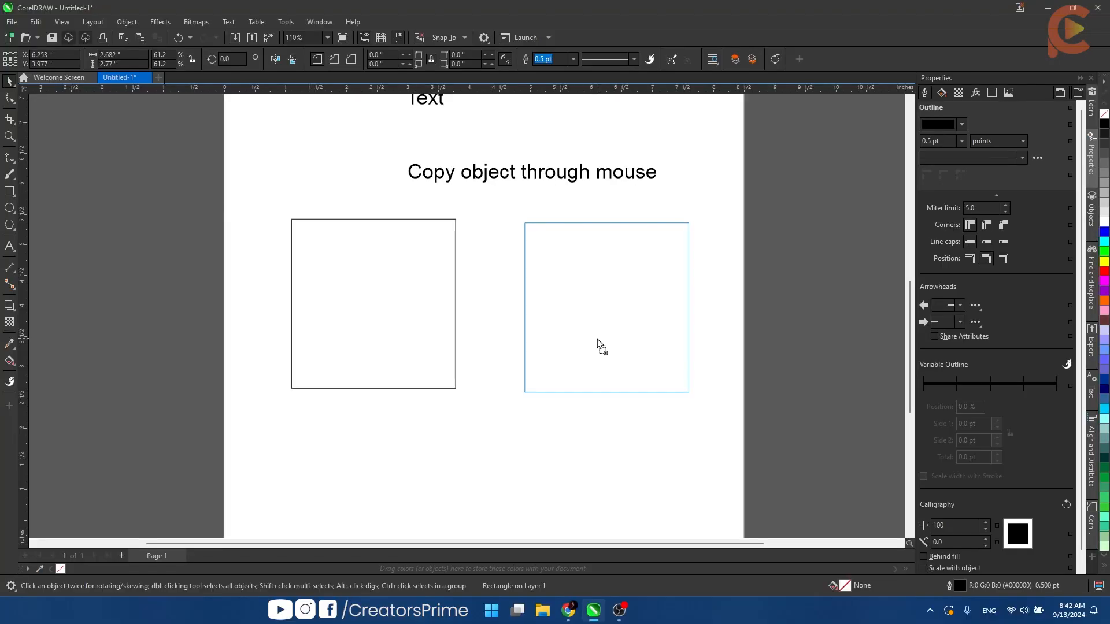
left_click_drag(601, 346, 601, 346)
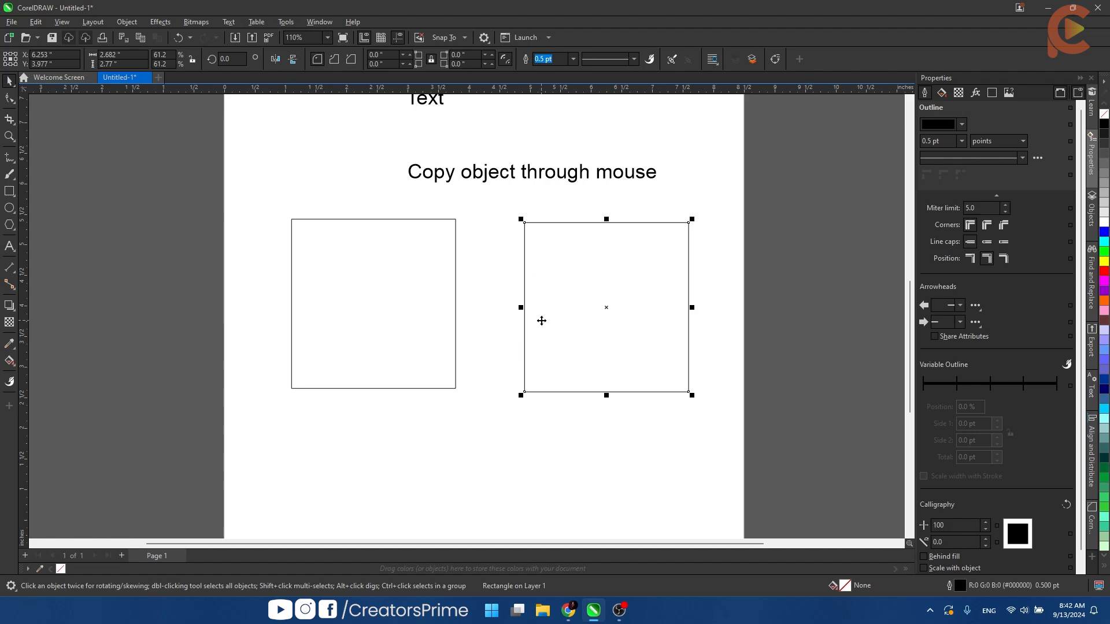
scroll(515, 397, "down", 2)
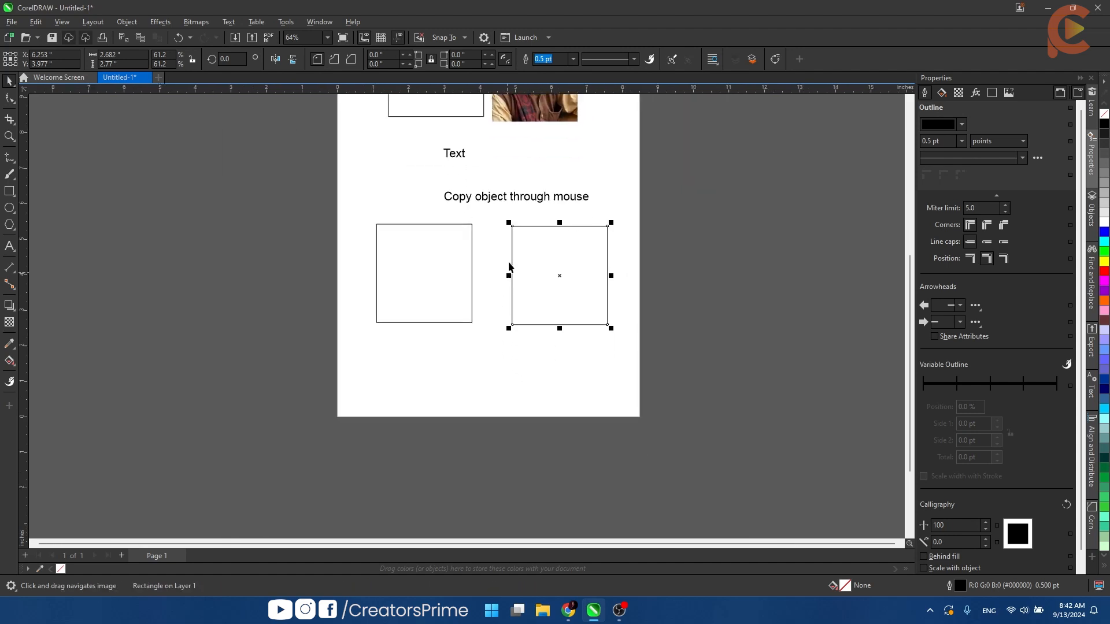
scroll(509, 266, "up", 3)
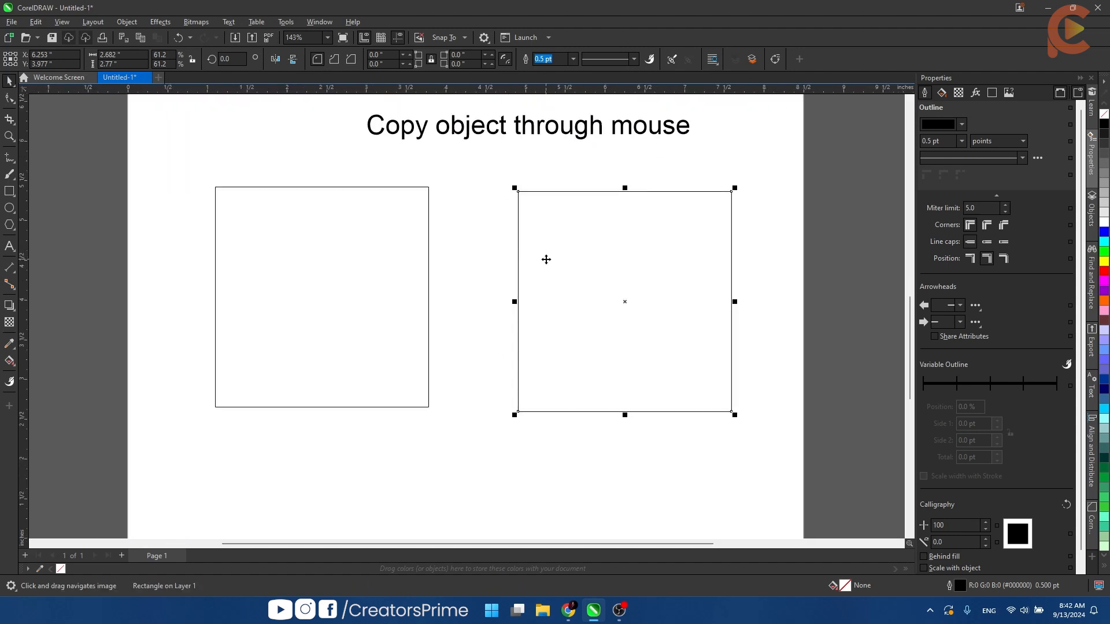
key("Delete")
- Shift the "Copy object through mouse" heading left and scale the lower rectangle from its upper-left corner to about 2.55 by 2.63 in
left_click_drag(431, 124, 333, 115)
left_click(312, 250)
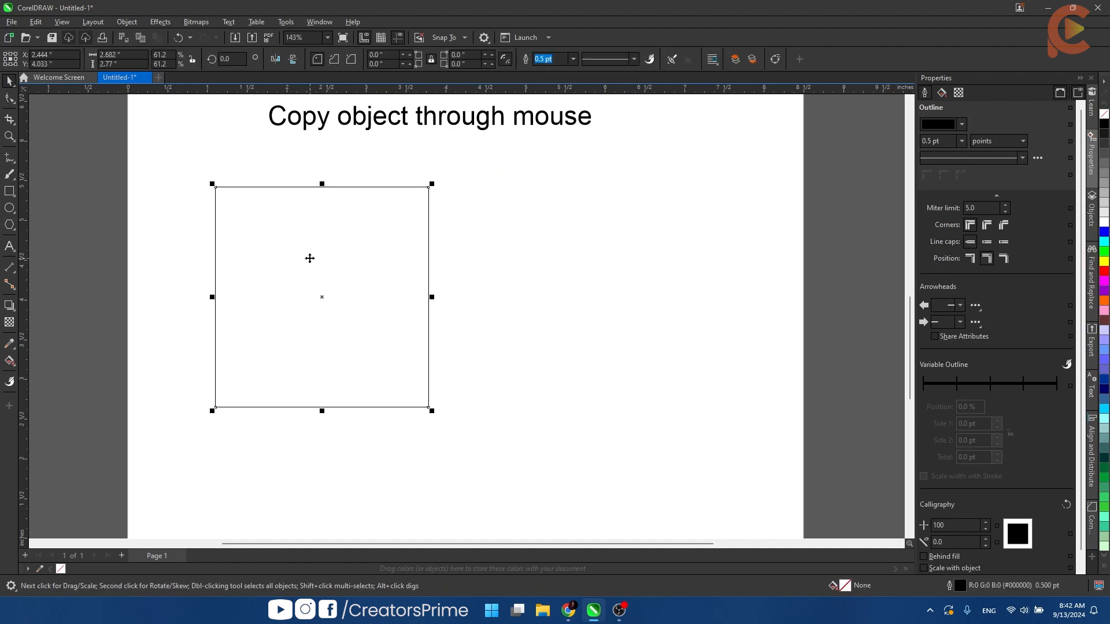
scroll(307, 255, "up", 2)
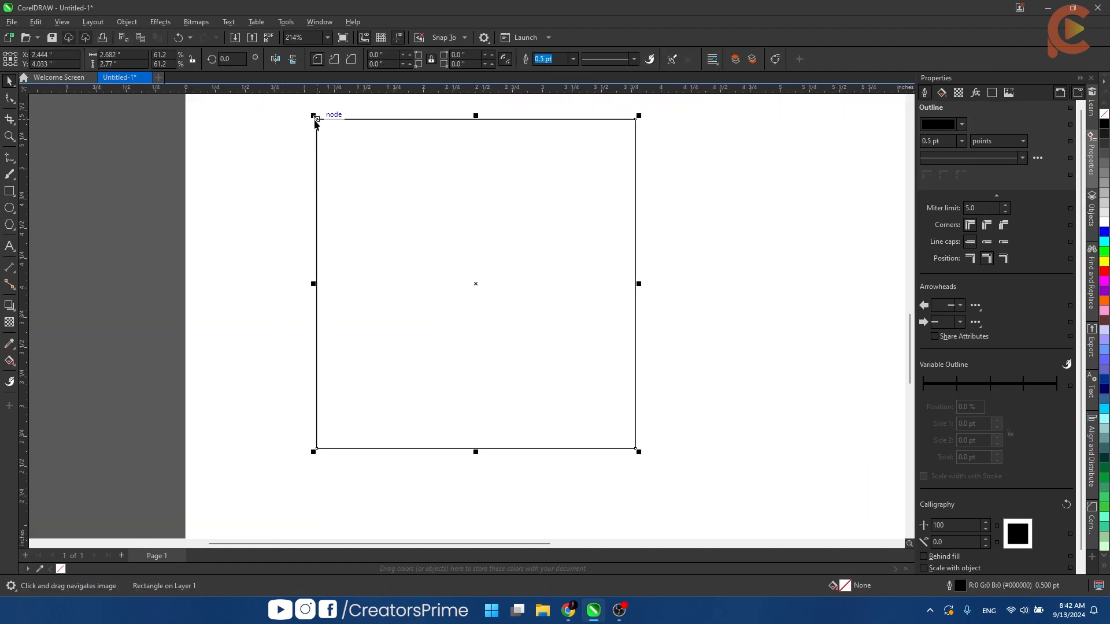
left_click_drag(312, 117, 329, 133)
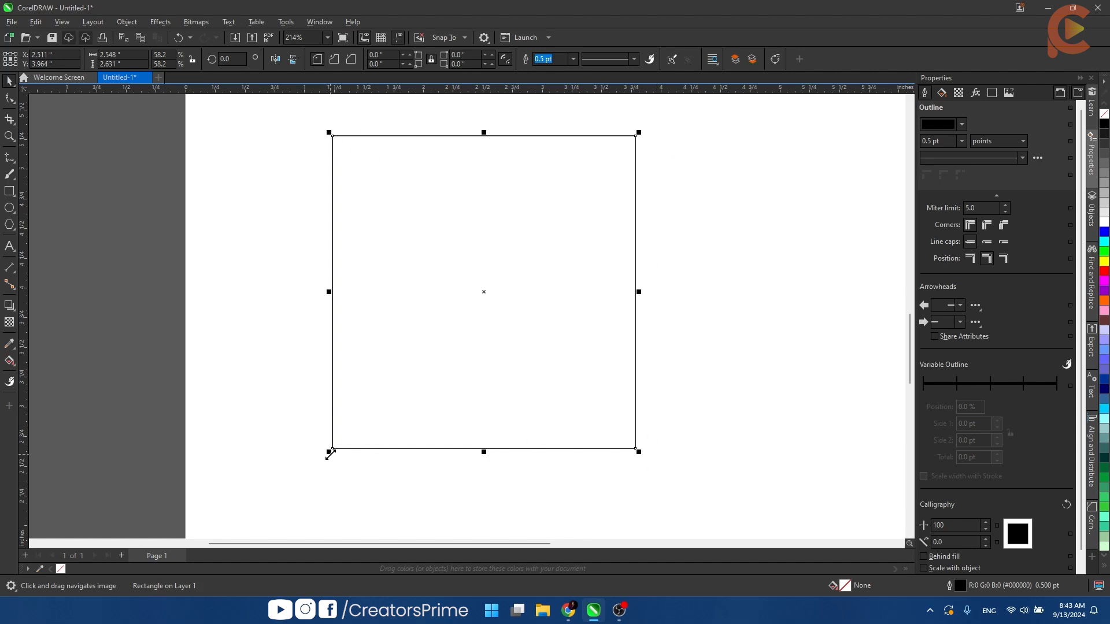
- Reduce the lower rectangle to about 2.38 by 2.14 in and move it slightly to the right
mouse_move(329, 451)
left_mouse_down()
mouse_move(416, 330)
mouse_move(346, 453)
mouse_move(341, 440)
left_mouse_up()
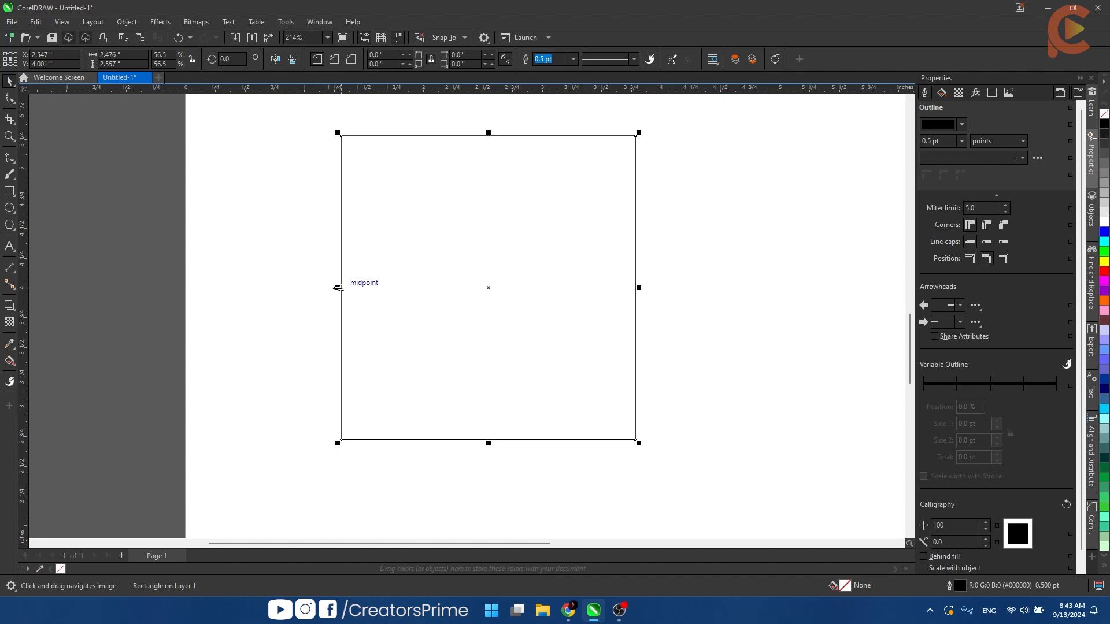
mouse_move(338, 287)
left_mouse_down()
mouse_move(496, 280)
mouse_move(302, 278)
mouse_move(348, 283)
left_mouse_up()
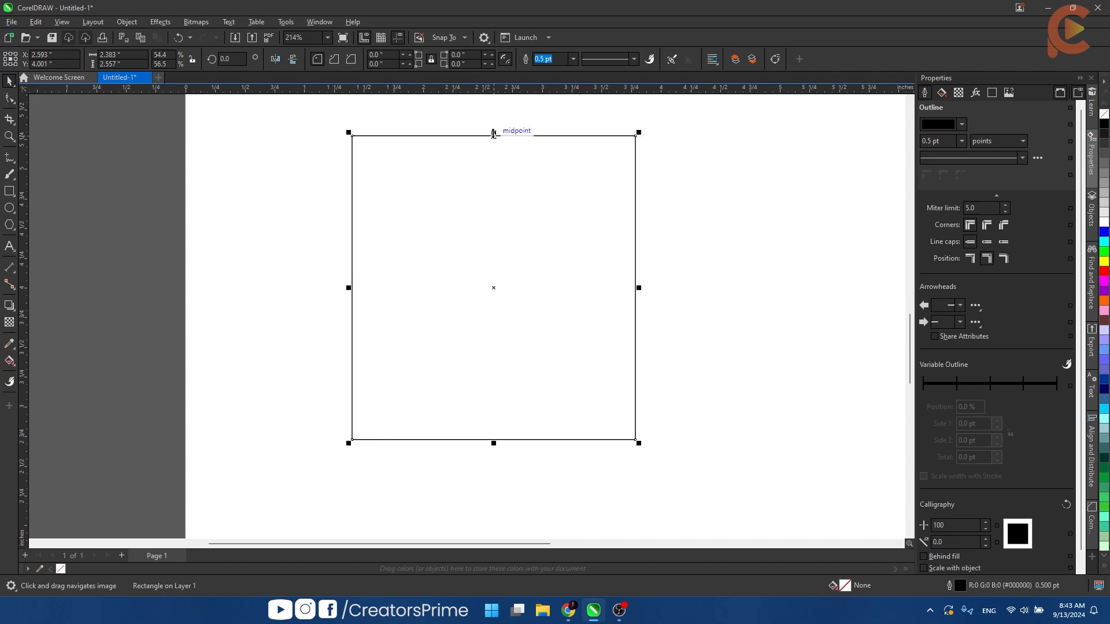
left_click_drag(493, 132, 555, 174)
scroll(579, 197, "up", 2)
scroll(578, 197, "down", 3)
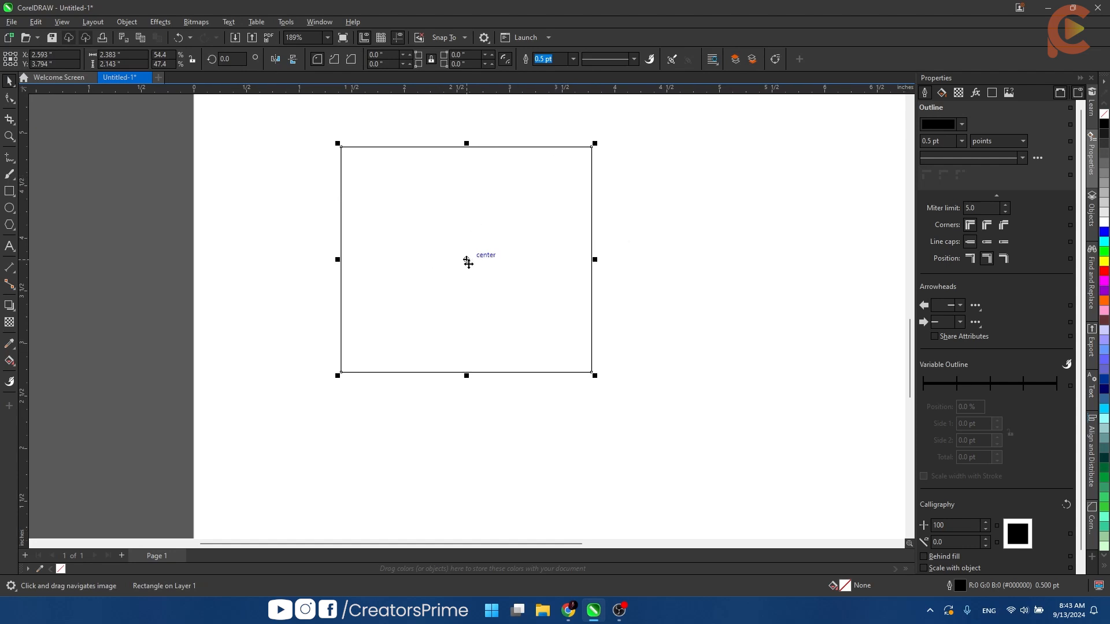
left_click_drag(467, 258, 546, 258)
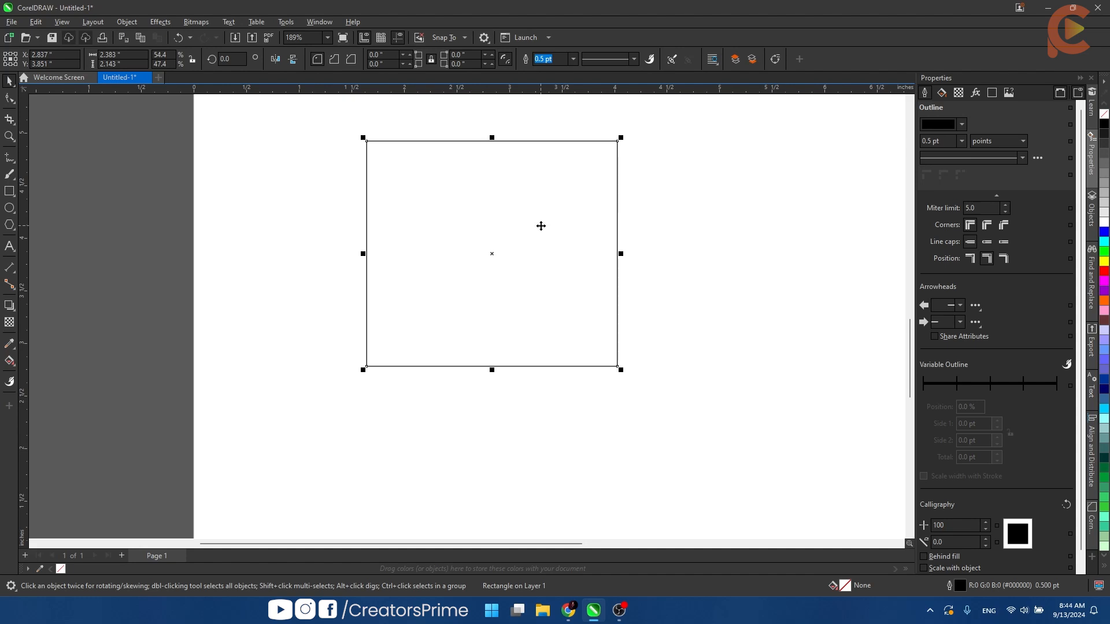
- Try rotating and skewing the lower rectangle freehand, and undo these changes
left_click(541, 226)
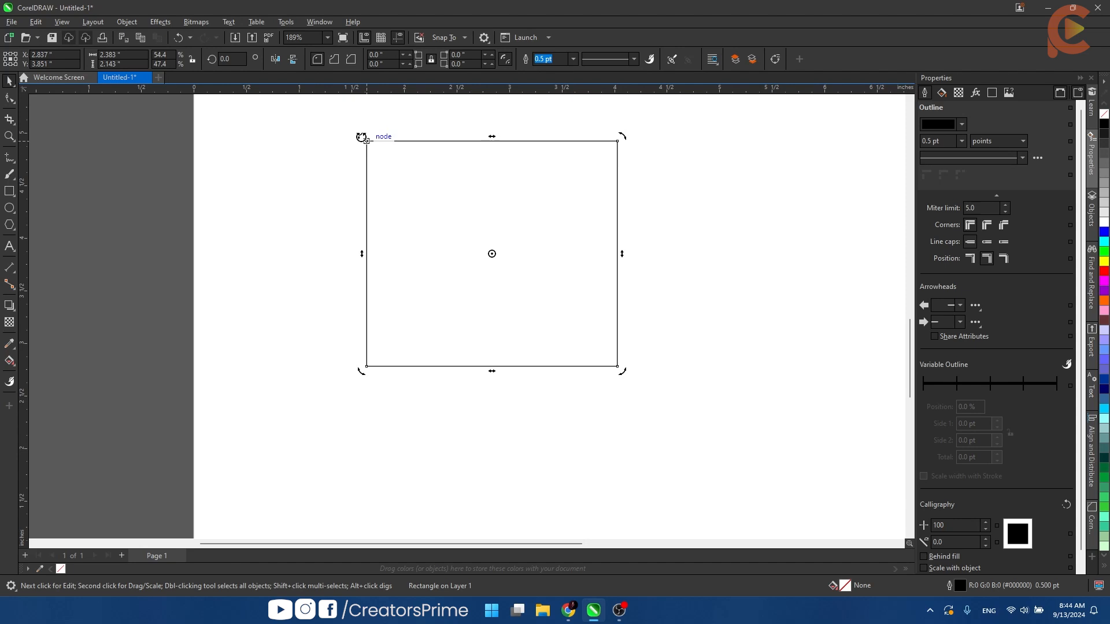
mouse_move(361, 137)
left_mouse_down()
mouse_move(335, 171)
mouse_move(330, 203)
mouse_move(369, 312)
mouse_move(539, 329)
mouse_move(436, 141)
mouse_move(310, 300)
mouse_move(530, 358)
mouse_move(474, 158)
mouse_move(404, 387)
mouse_move(561, 213)
mouse_move(366, 237)
mouse_move(543, 327)
mouse_move(347, 168)
mouse_move(458, 302)
mouse_move(446, 153)
mouse_move(358, 203)
mouse_move(483, 158)
mouse_move(412, 192)
mouse_move(417, 183)
left_mouse_up()
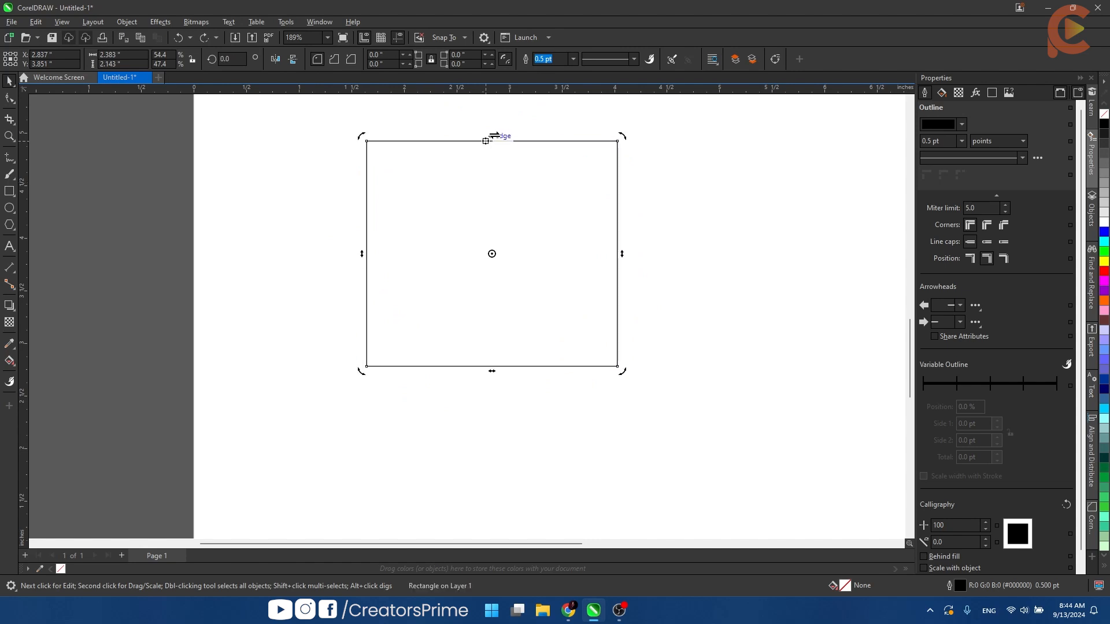
mouse_move(494, 135)
left_mouse_down()
mouse_move(436, 138)
mouse_move(569, 141)
mouse_move(453, 138)
left_mouse_up()
mouse_move(611, 249)
left_mouse_down()
mouse_move(629, 281)
mouse_move(629, 237)
mouse_move(628, 248)
left_mouse_up()
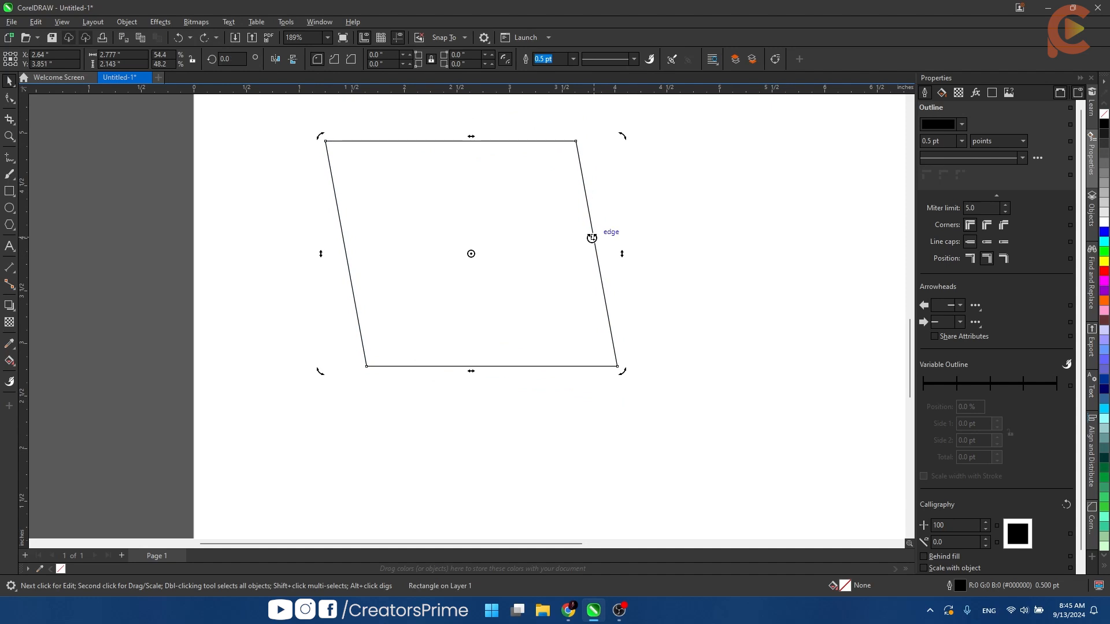
key("ctrl+z")
- Duplicate the lower rectangle into the empty space on its right
scroll(542, 196, "down", 2)
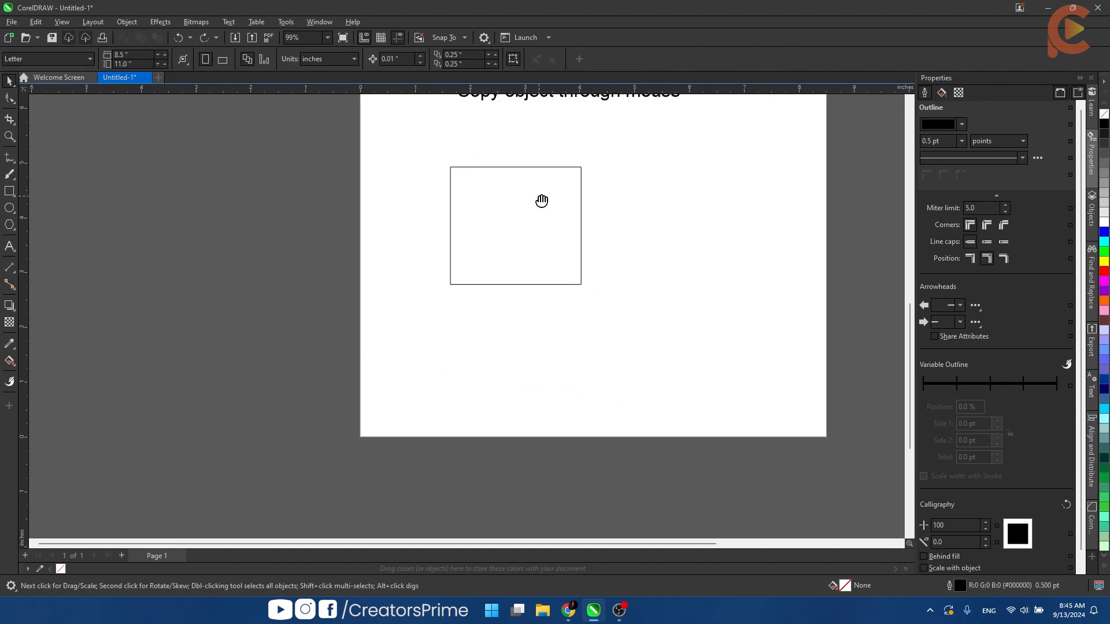
left_click_drag(542, 200, 595, 243)
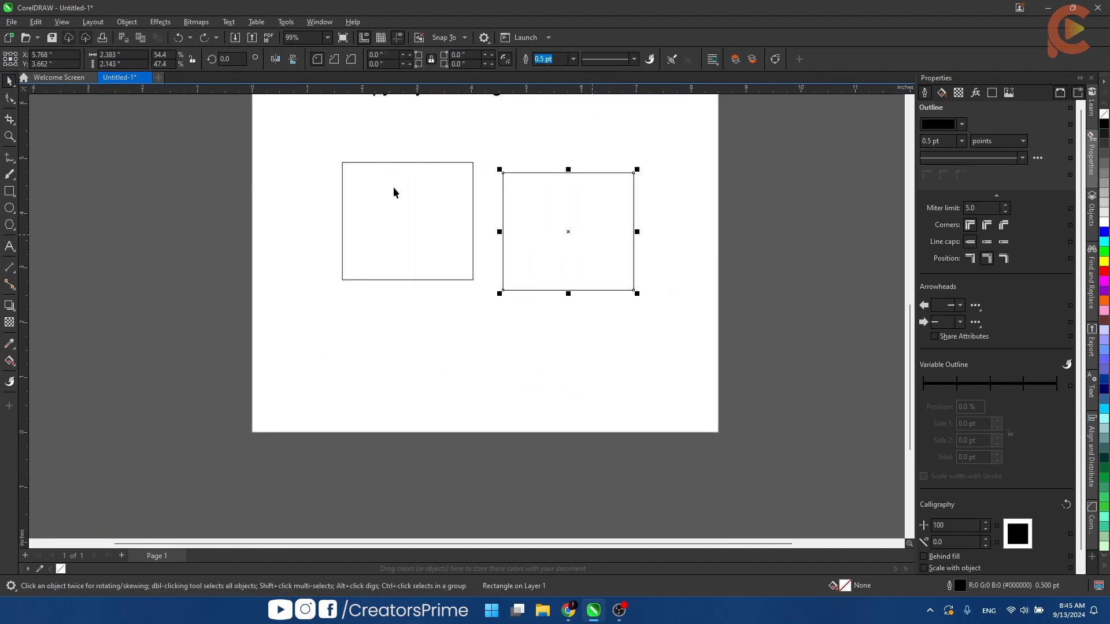
- Try rotating the left rectangle freehand from its upper-right corner and undo the rotation
left_click(367, 183)
scroll(385, 185, "up", 3)
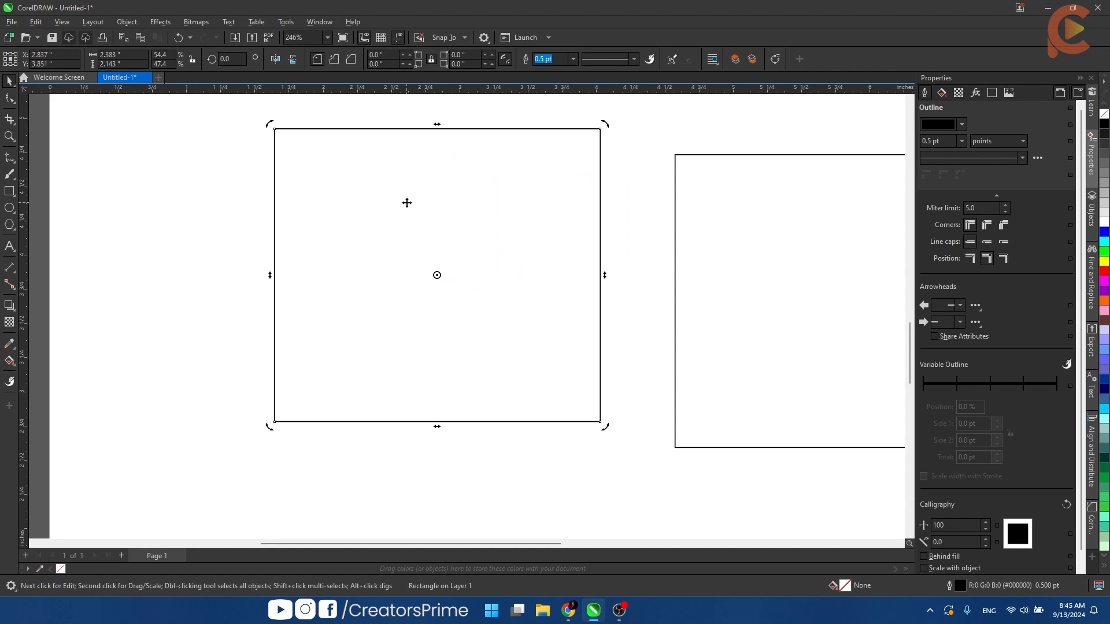
left_click_drag(604, 124, 379, 290)
key("ctrl+z")
- Rotate the left rectangle to an exact angle of 45 degrees and reset the angle to 0
scroll(343, 249, "down", 4)
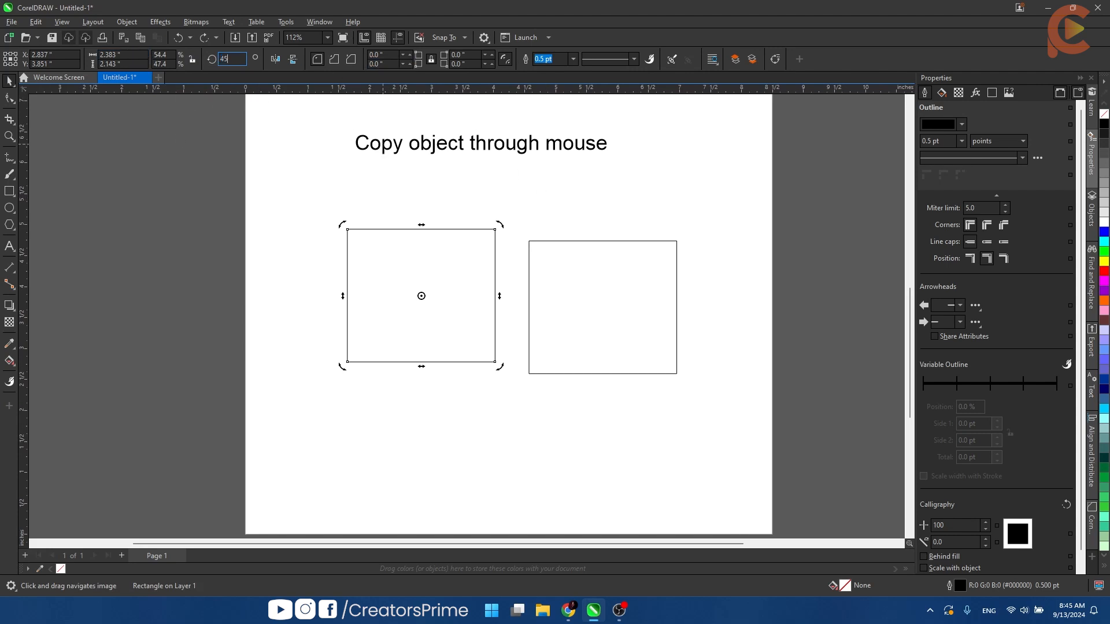
key("Return")
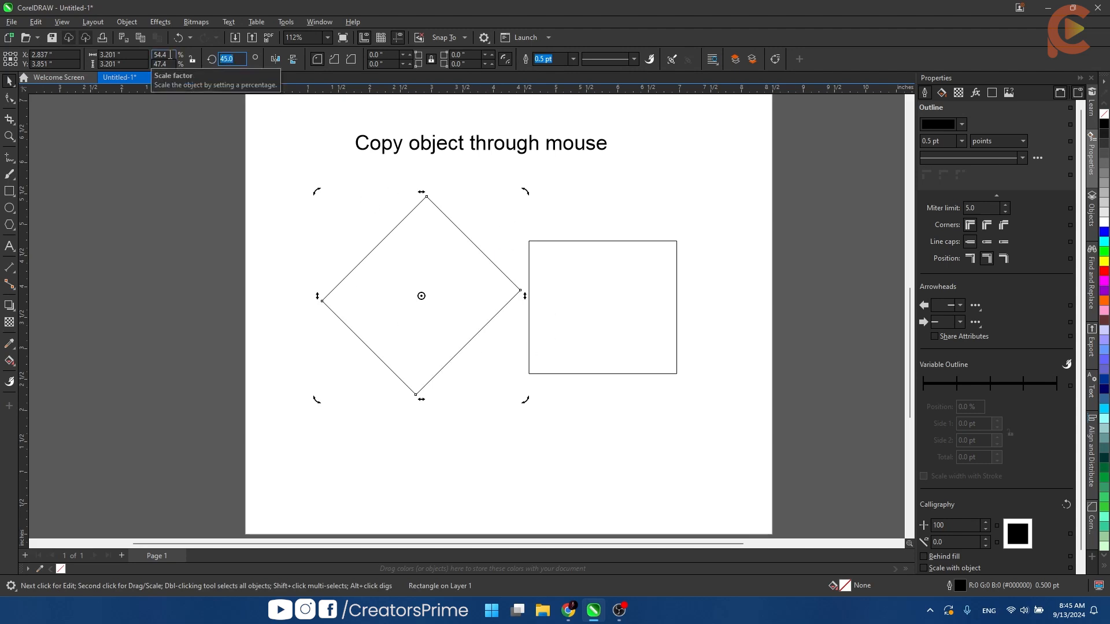
type("0")
key("Return")
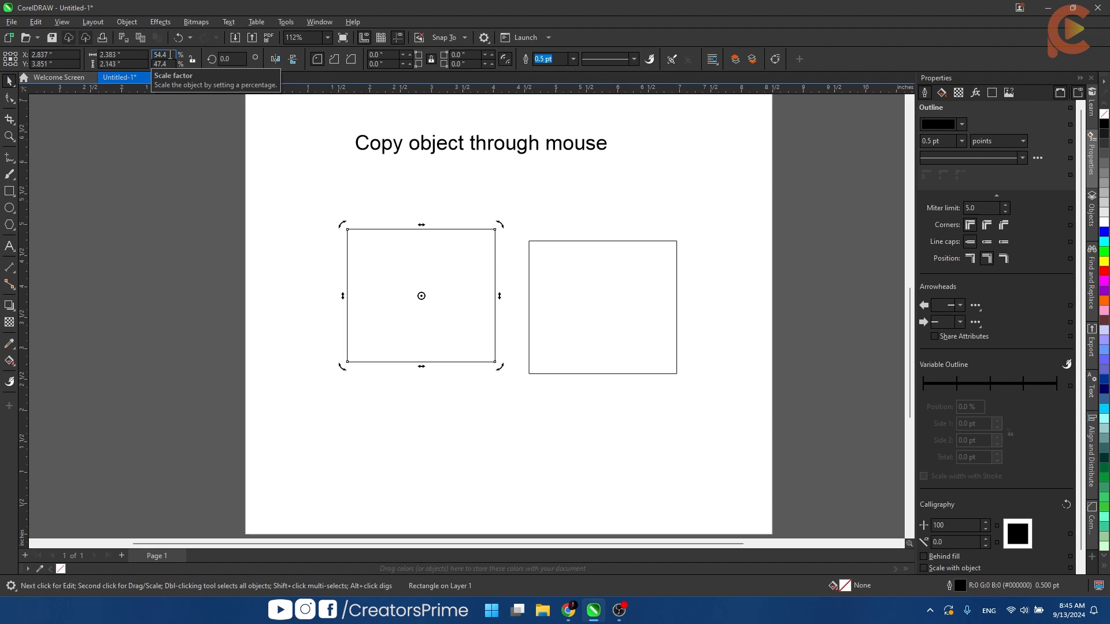
- Try rotation angles of 30 and 90 degrees on the left rectangle, and undo the rotation
left_click(227, 58)
type("3")
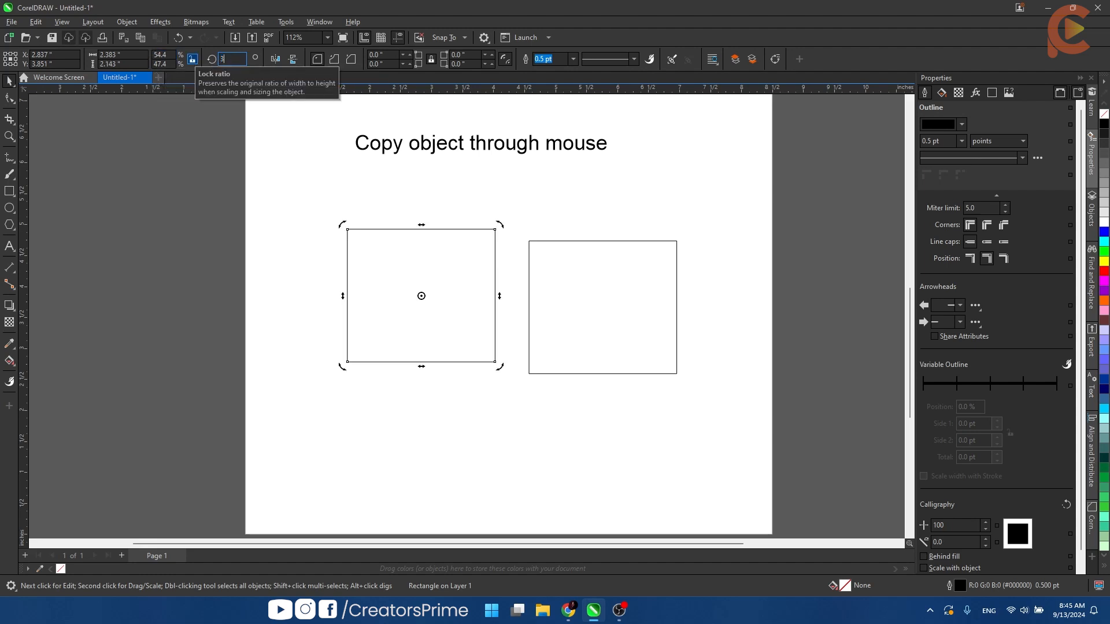
type("0")
key("Return")
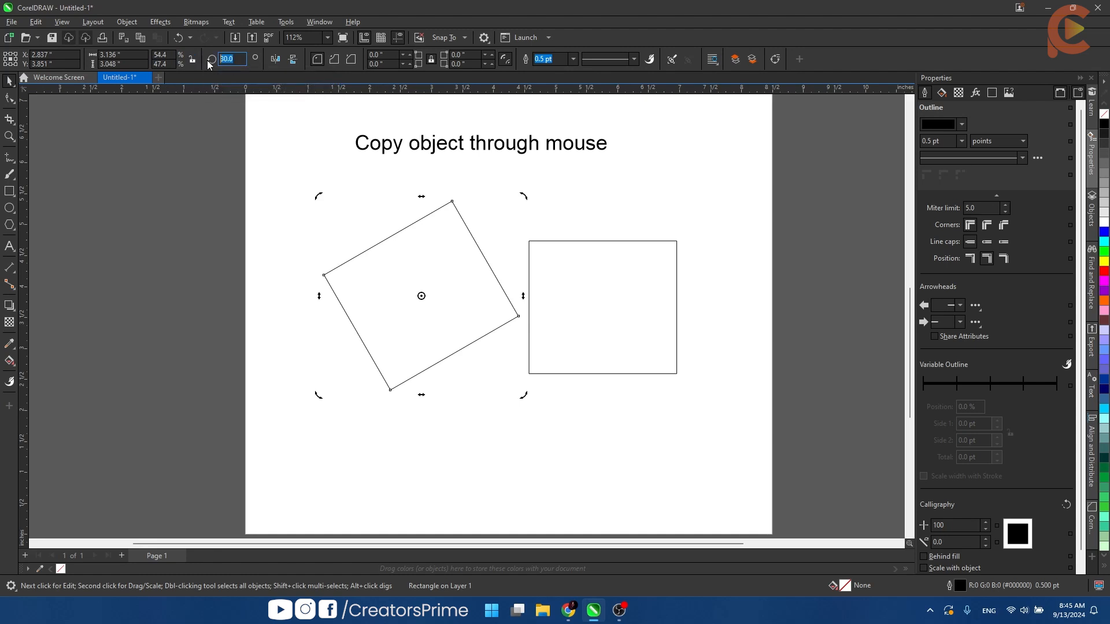
type("90")
key("Return")
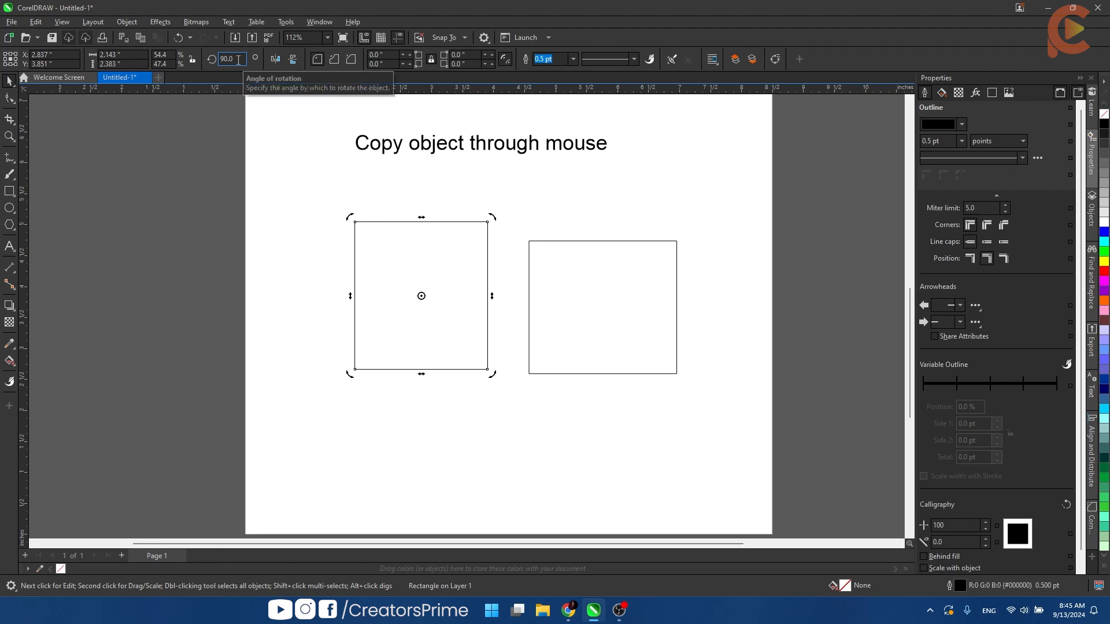
key("ctrl+z")
- Duplicate the left rectangle into the free space below the two rectangles
left_click(409, 297)
scroll(409, 296, "down", 3)
left_click_drag(409, 297, 376, 173)
left_click_drag(383, 178, 381, 268)
right_click(381, 268)
- Resize the bottom rectangle to about 2.25 by 1.32 in and set its rotation angle to 90 degrees
scroll(386, 269, "up", 3)
left_click_drag(532, 265, 614, 264)
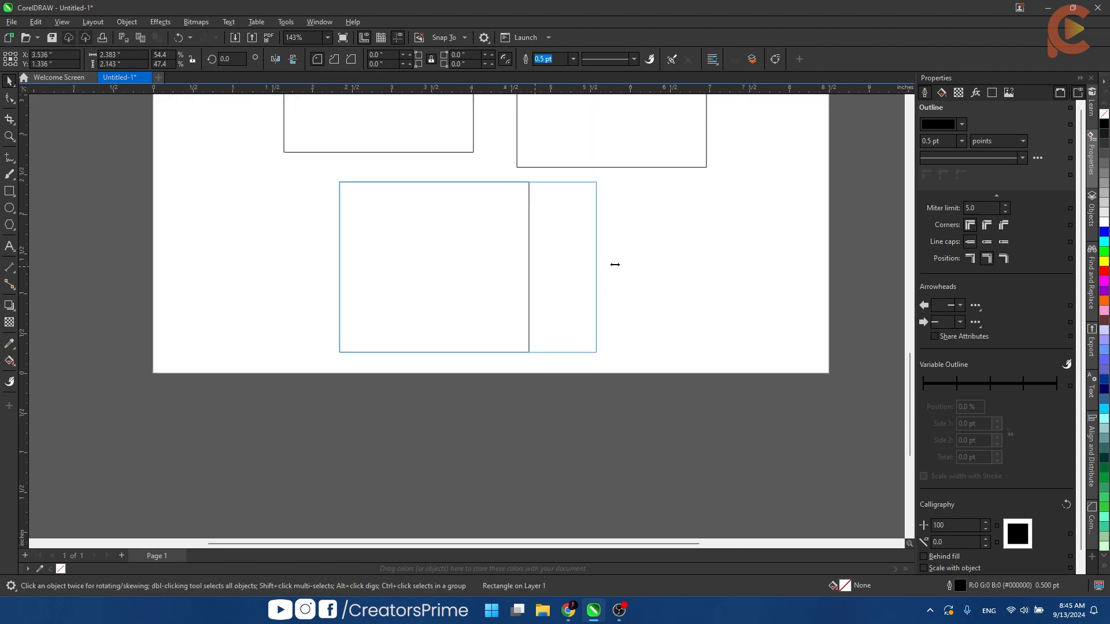
left_click_drag(461, 296, 469, 276)
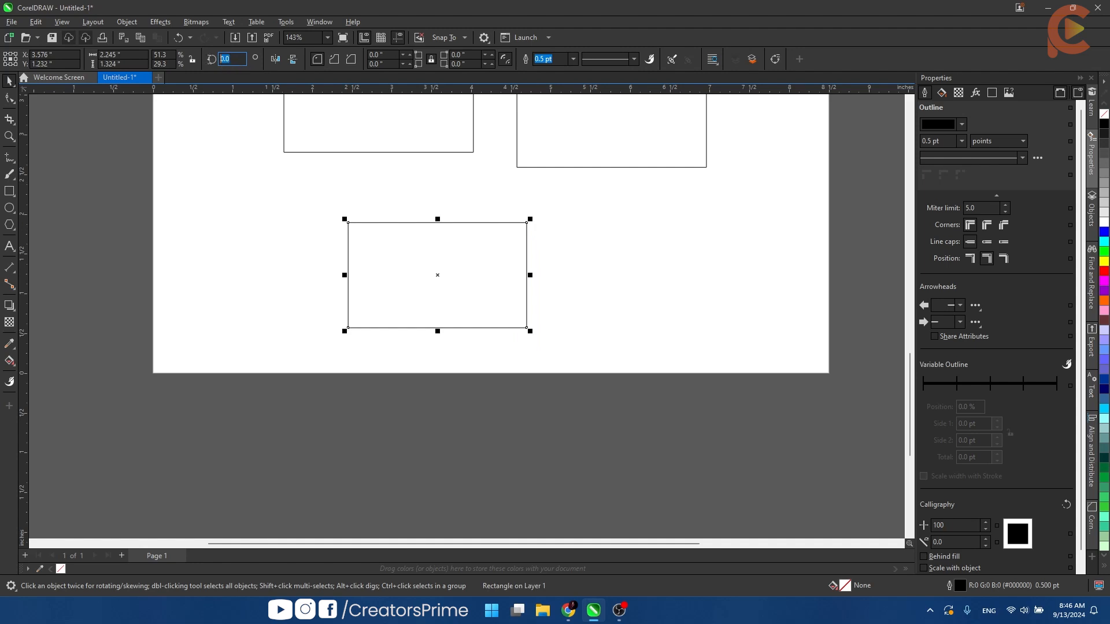
type("90")
key("Return")
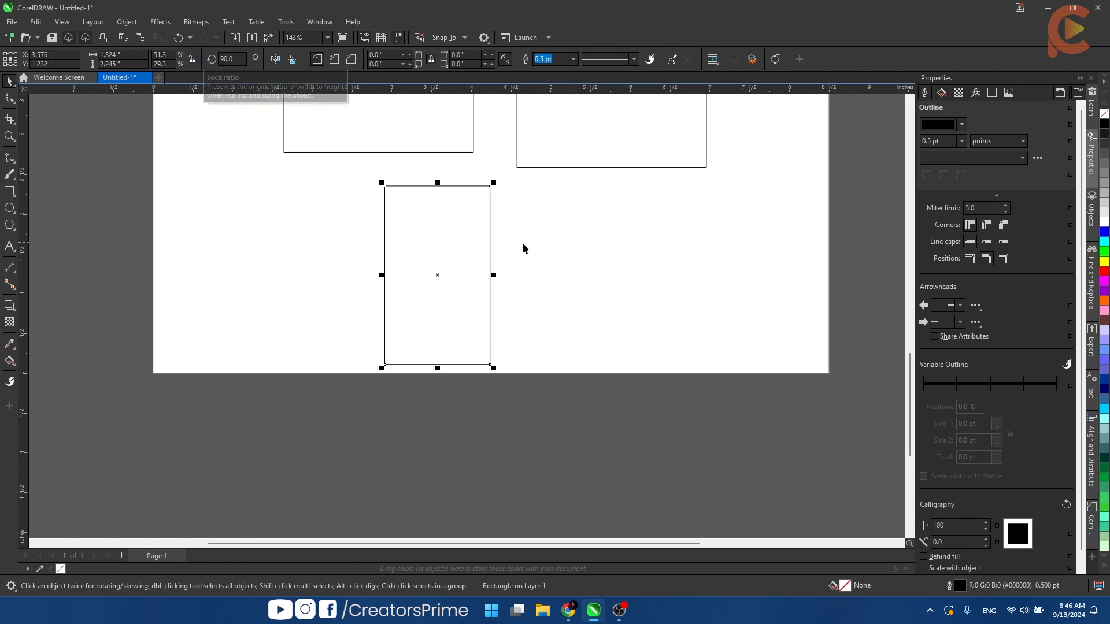
- Draw a straight horizontal line about 2.06 in long to the right of the bottom rectangle
scroll(318, 226, "down", 3)
left_click(10, 158)
scroll(514, 267, "up", 4)
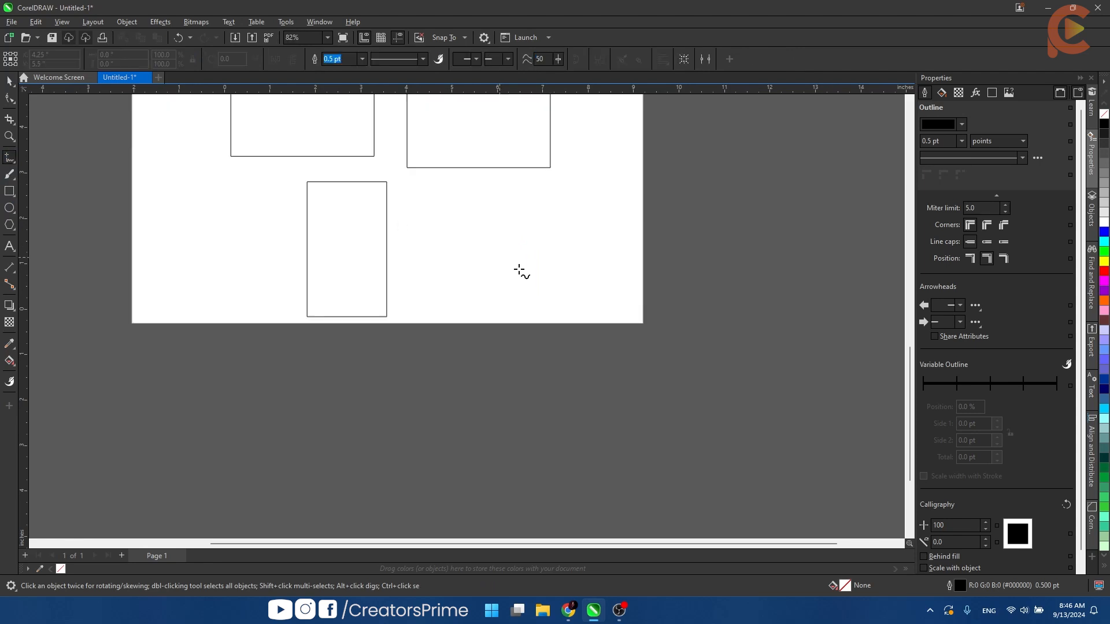
left_click_drag(503, 268, 239, 264)
scroll(199, 258, "up", 1)
left_click(199, 258)
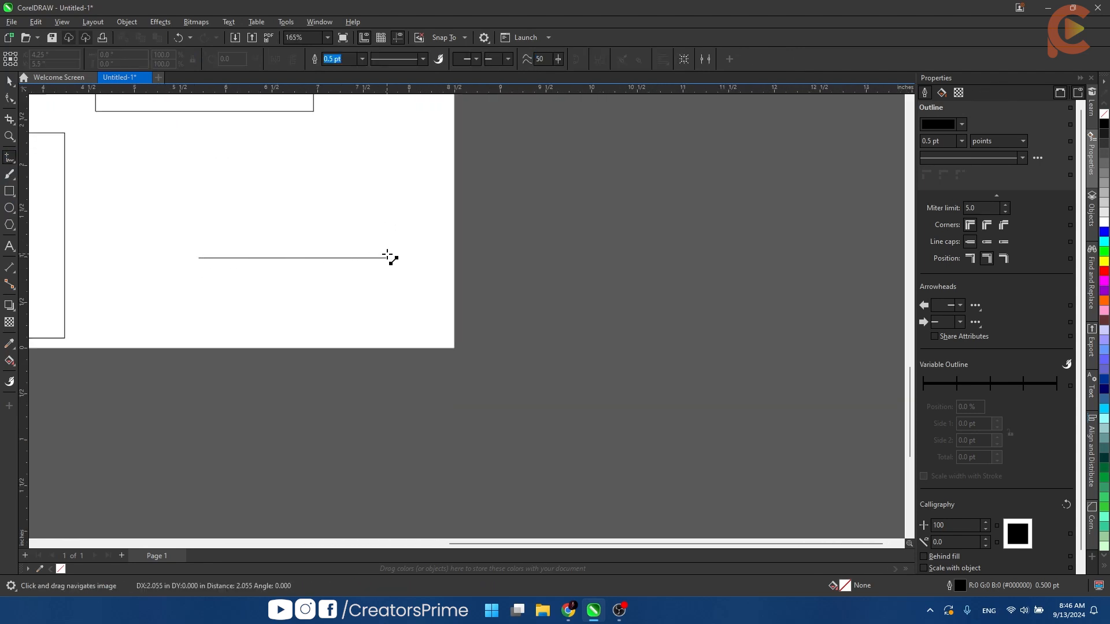
key("space")
- Place the horizontal line's rotation center on its left end, try rotating the line about it, and clear the selection
left_click(292, 258)
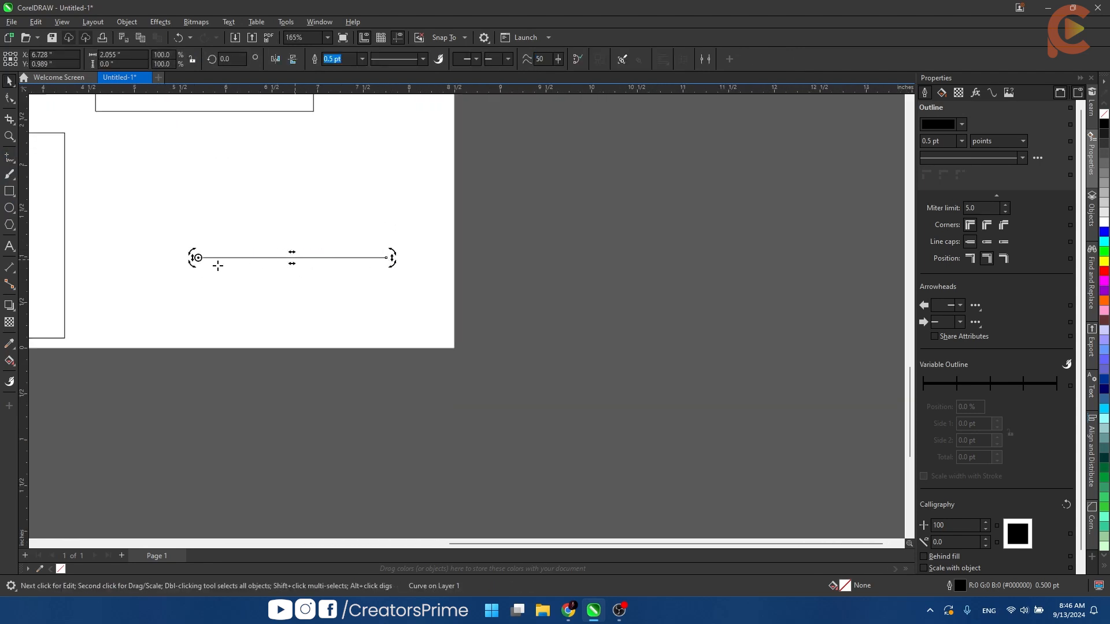
left_click_drag(390, 253, 334, 247)
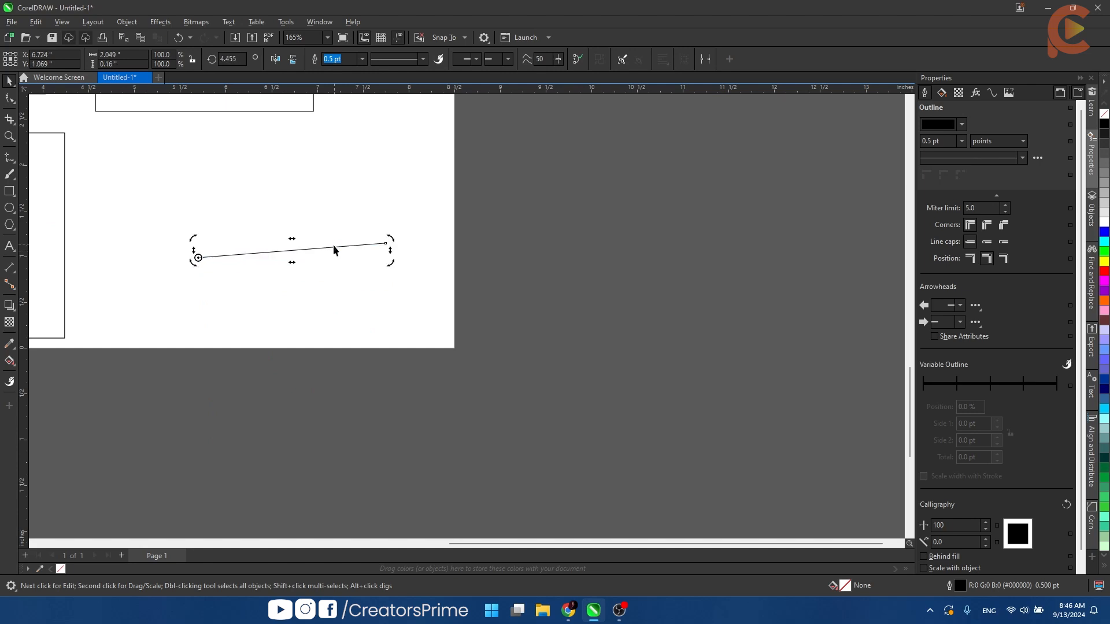
scroll(418, 264, "down", 4)
left_click(148, 233)
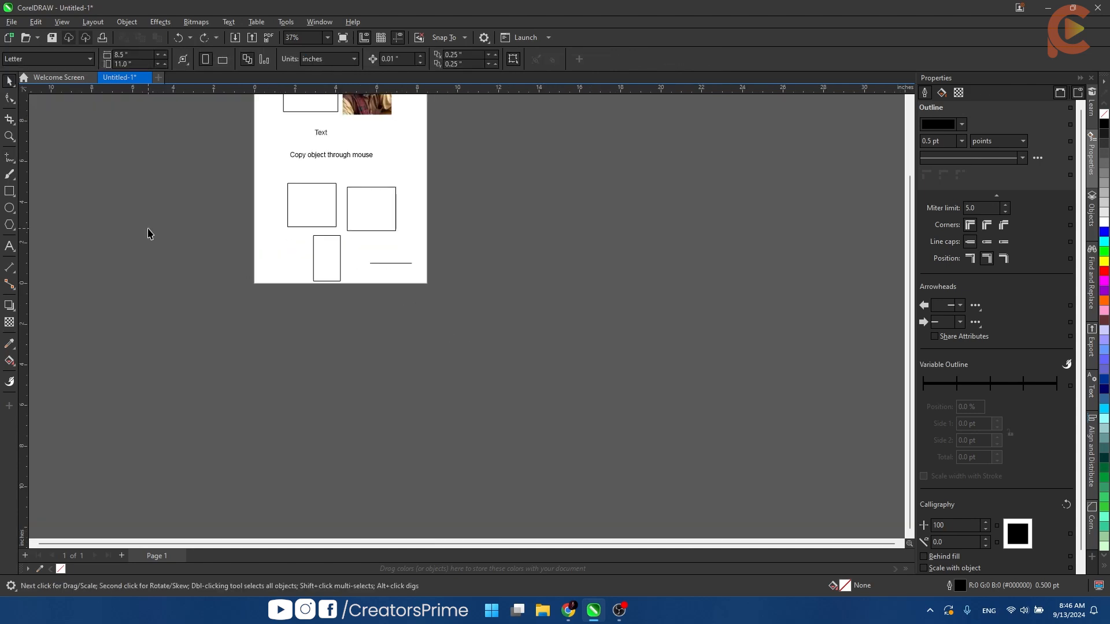
- Draw a light gray rectangle about 16.3 by 15.9 in beside the page and lock it
left_click(9, 191)
left_click_drag(466, 139, 800, 466)
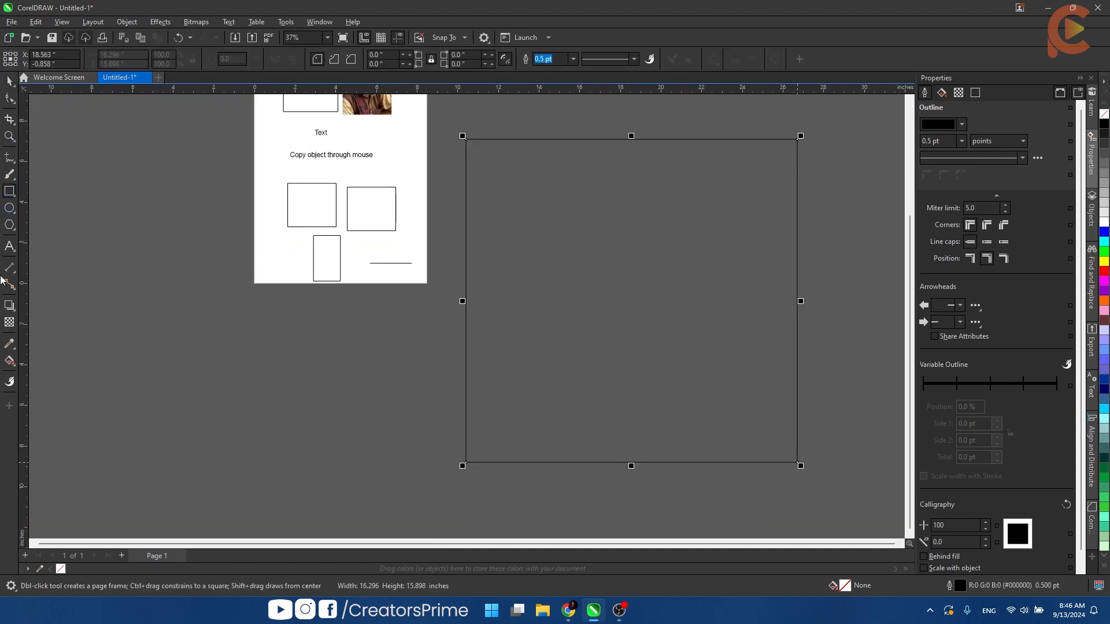
left_click(1105, 217)
right_click(688, 282)
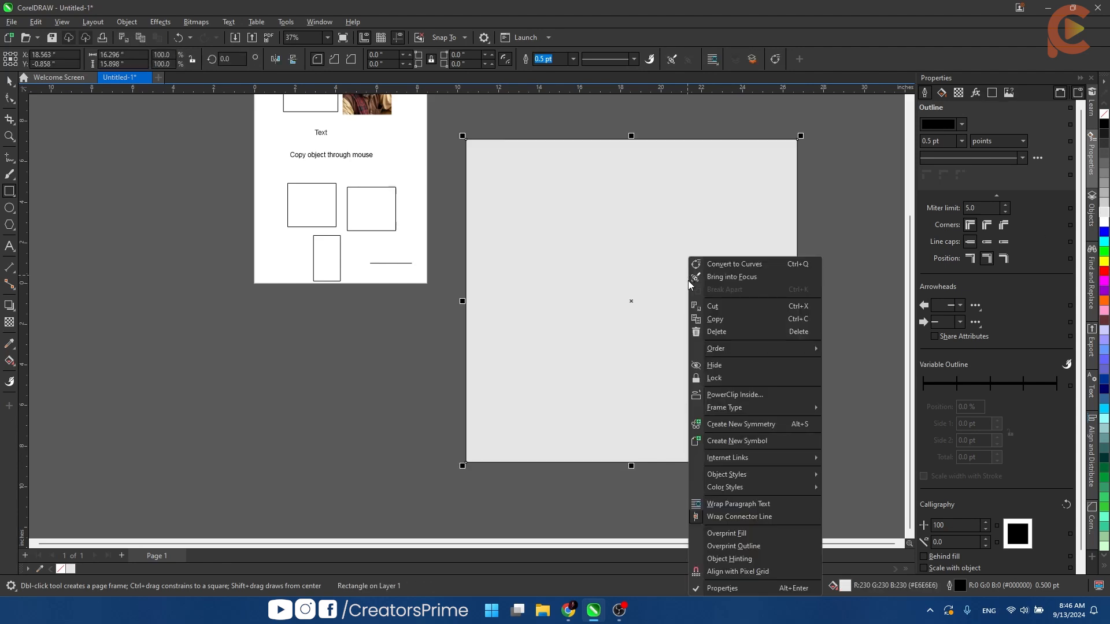
left_click(725, 377)
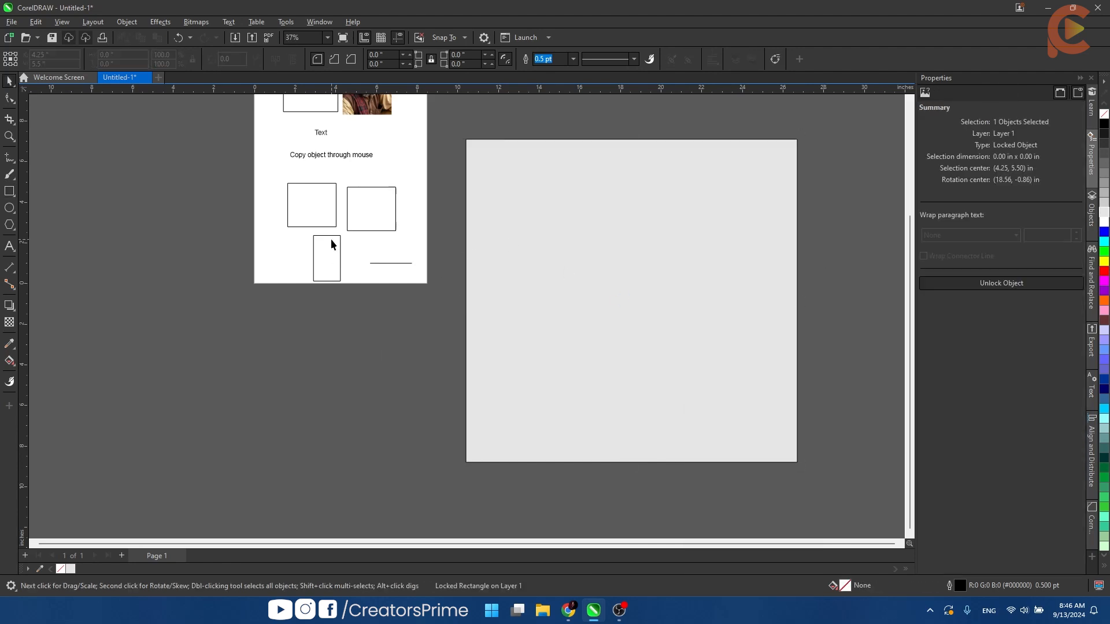
- Move the horizontal line onto the locked gray rectangle and bring it to the front of the page
left_click(331, 238)
left_click_drag(389, 265, 653, 297)
scroll(120, 237, "up", 1)
scroll(644, 292, "up", 3)
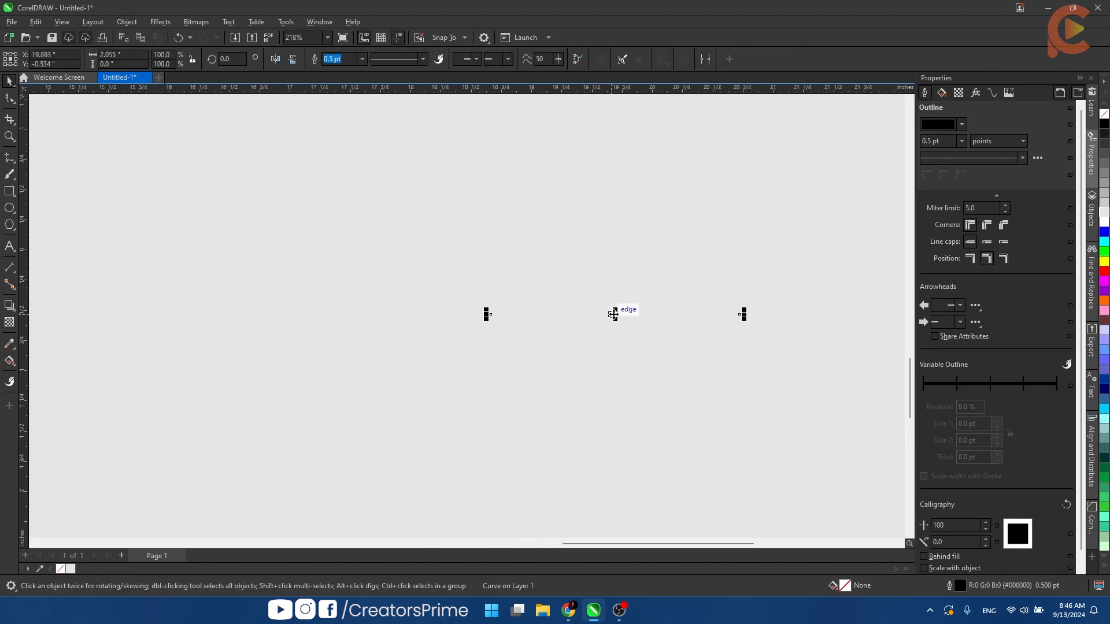
right_click(613, 315)
mouse_move(695, 354)
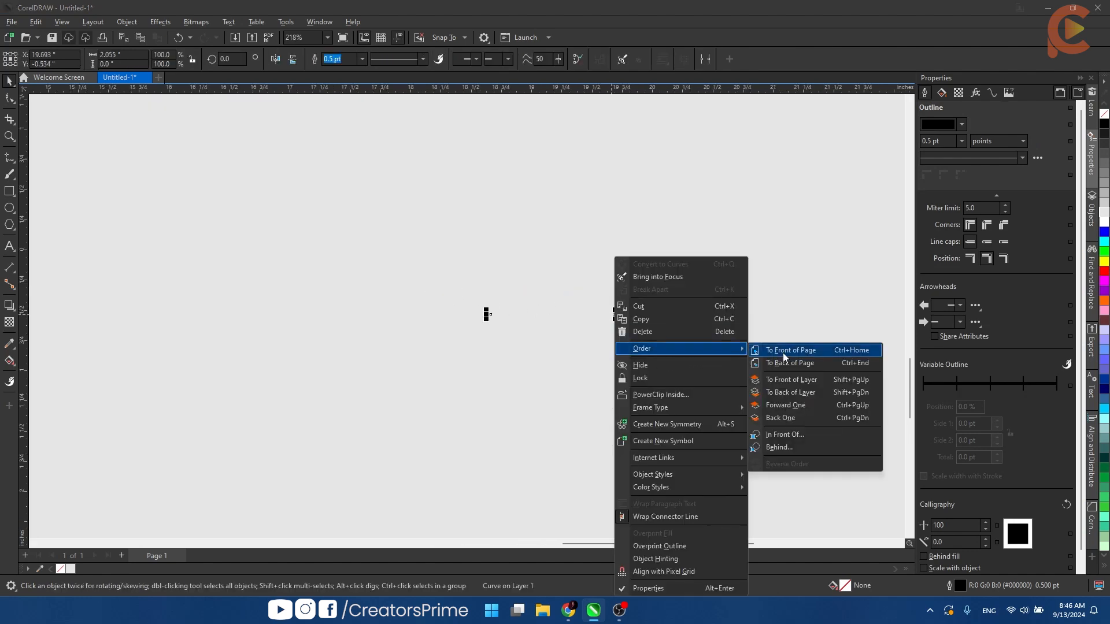
left_click(784, 350)
- Try rotating the line about its left end and undo the rotation
left_click(590, 320)
left_click(591, 315)
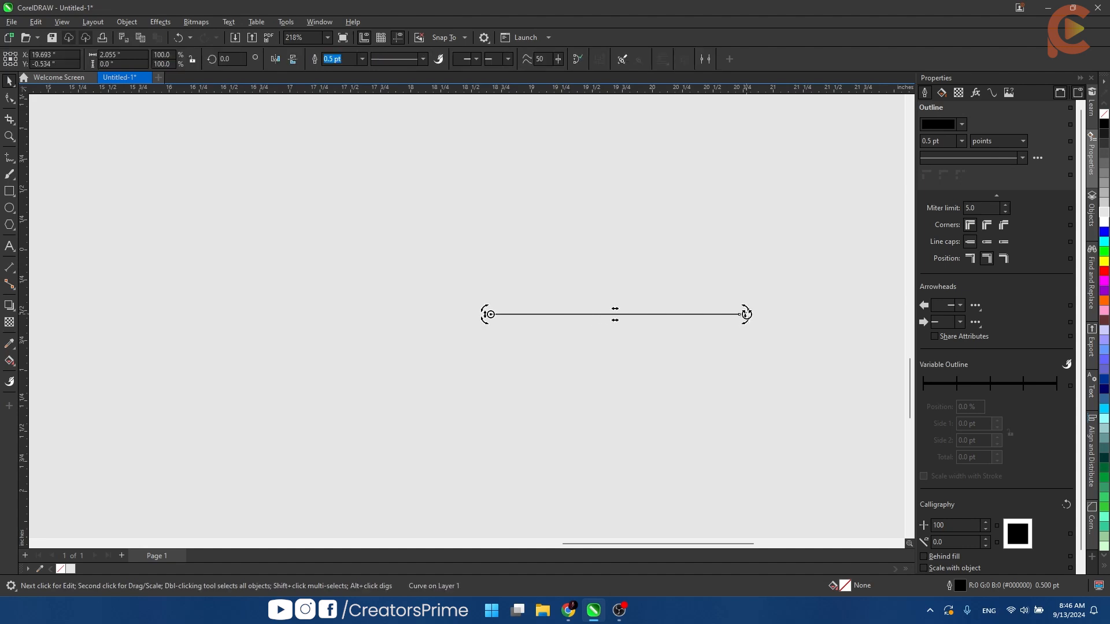
left_click_drag(740, 314, 552, 366)
scroll(542, 345, "down", 2)
key("ctrl+z")
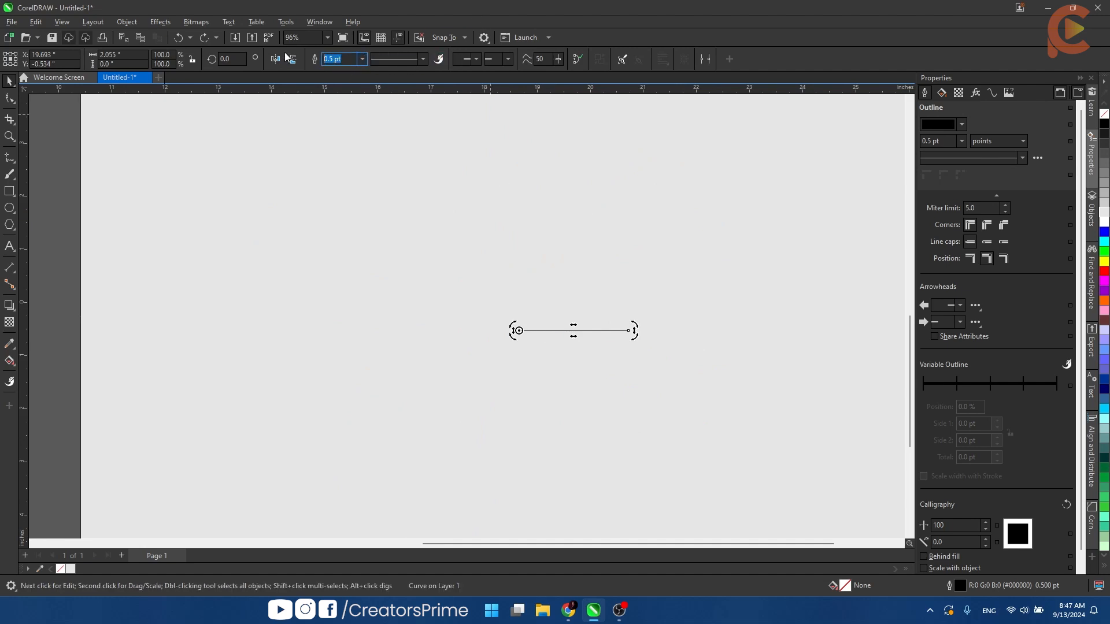
- Set the line's outline width to 5 pt and try rotating it about its left end
type("5")
key("Return")
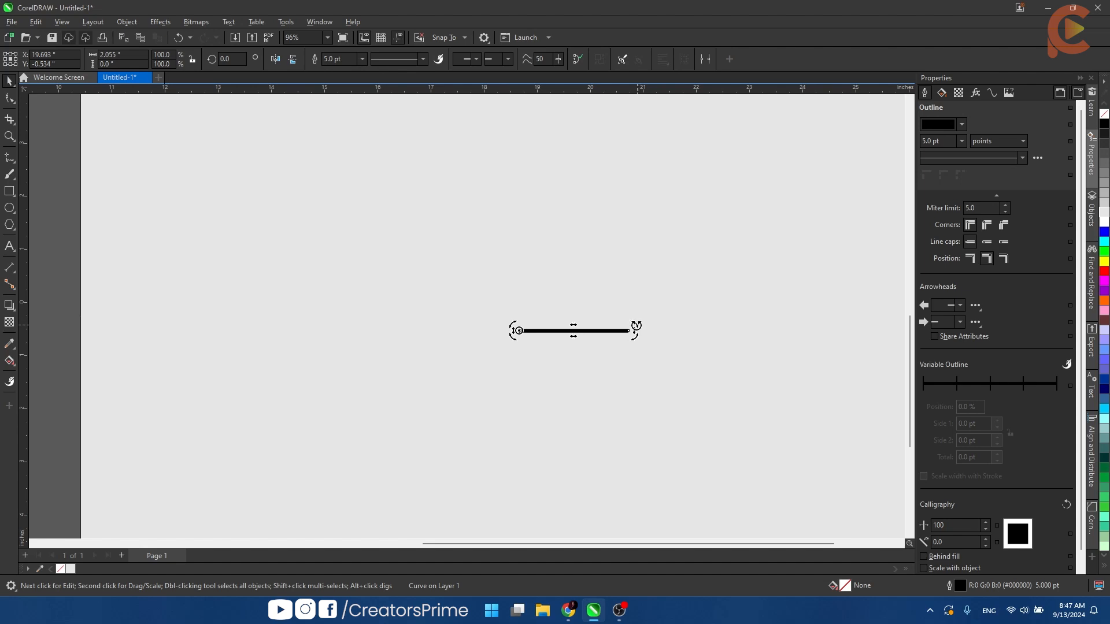
left_click_drag(636, 325, 497, 403)
key("ctrl+z")
- Create rotated copies of the line at 90-degree intervals around its left end to form a four-armed cross
left_click_drag(633, 325, 633, 310)
mouse_move(632, 282)
left_mouse_down()
mouse_move(626, 260)
mouse_move(582, 223)
mouse_move(495, 210)
mouse_move(441, 272)
mouse_move(467, 358)
mouse_move(582, 409)
mouse_move(645, 327)
mouse_move(557, 248)
mouse_move(519, 250)
mouse_move(505, 218)
mouse_move(449, 260)
mouse_move(449, 328)
mouse_move(404, 342)
mouse_move(537, 423)
left_mouse_up()
left_click(541, 324)
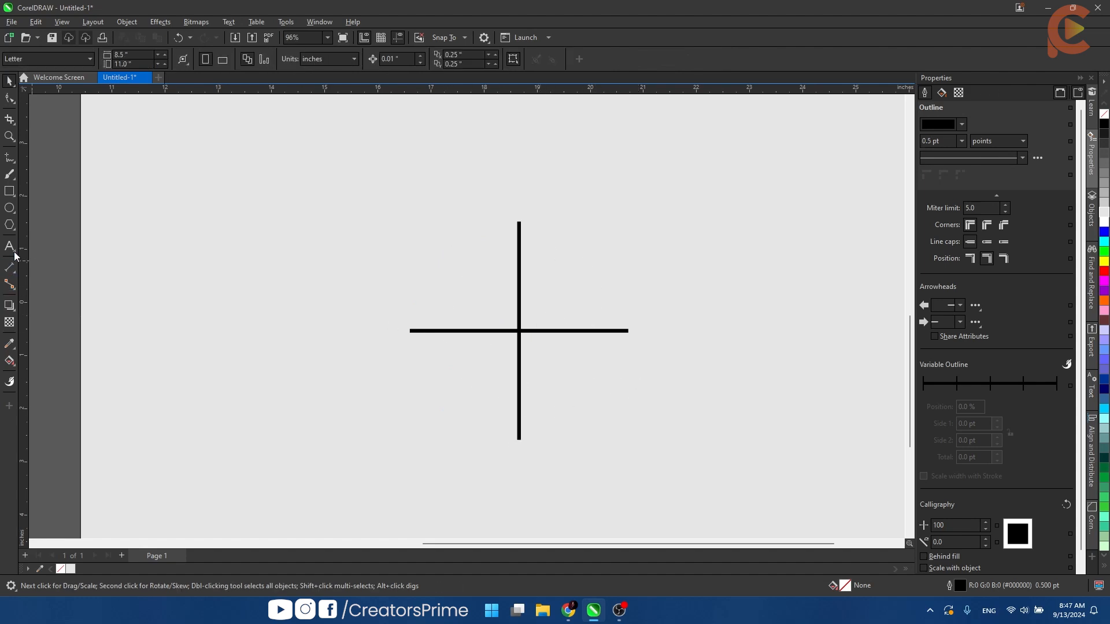
- Draw a circle about 1 in across, centered on the intersection of the cross
scroll(439, 351, "up", 2)
key("F7")
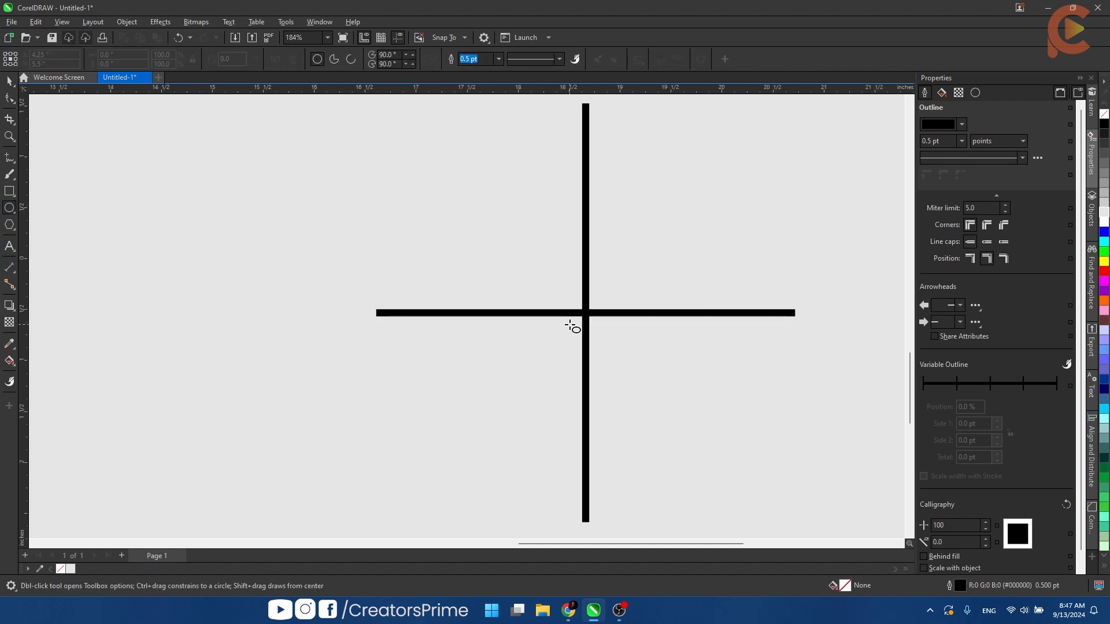
left_click_drag(586, 312, 639, 367)
left_click(520, 193)
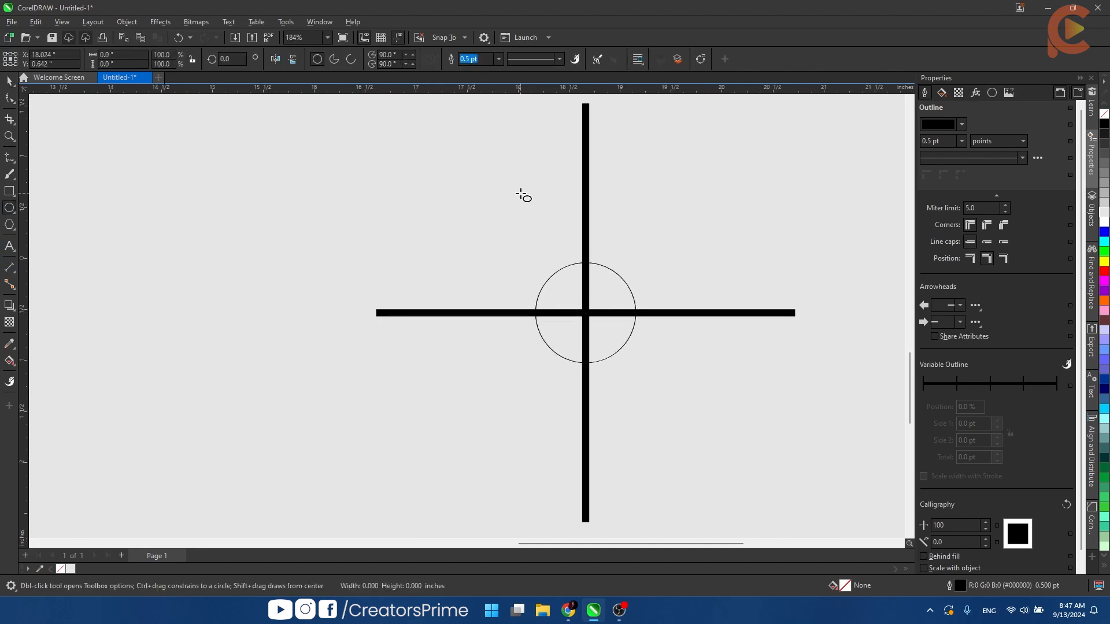
- Add the text label "90" in the upper-right quadrant of the cross, outside the circle
key("space")
left_click(10, 248)
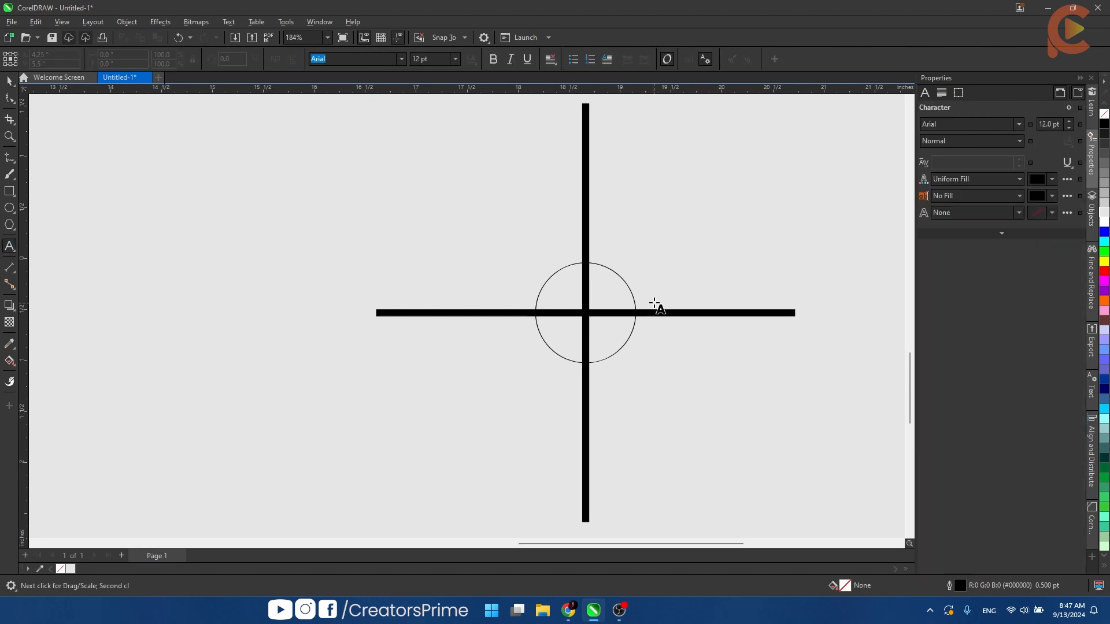
left_click(652, 272)
type("90")
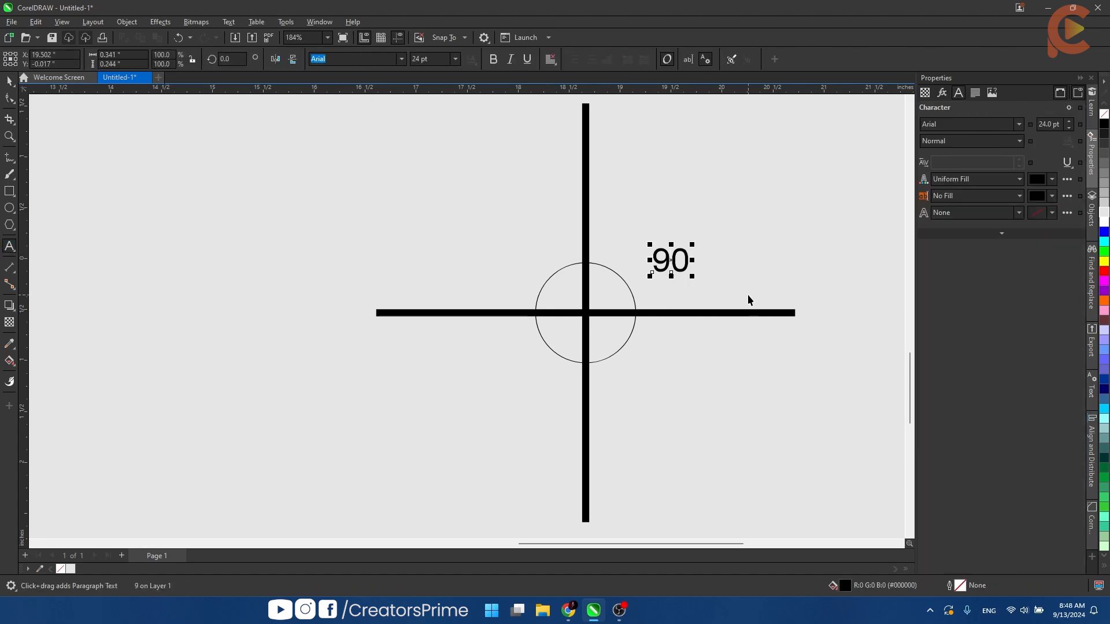
key("ctrl+space")
- Copy the "90" label straight across into the upper-left quadrant and change the copy's text to "180"
left_click_drag(676, 261, 506, 259)
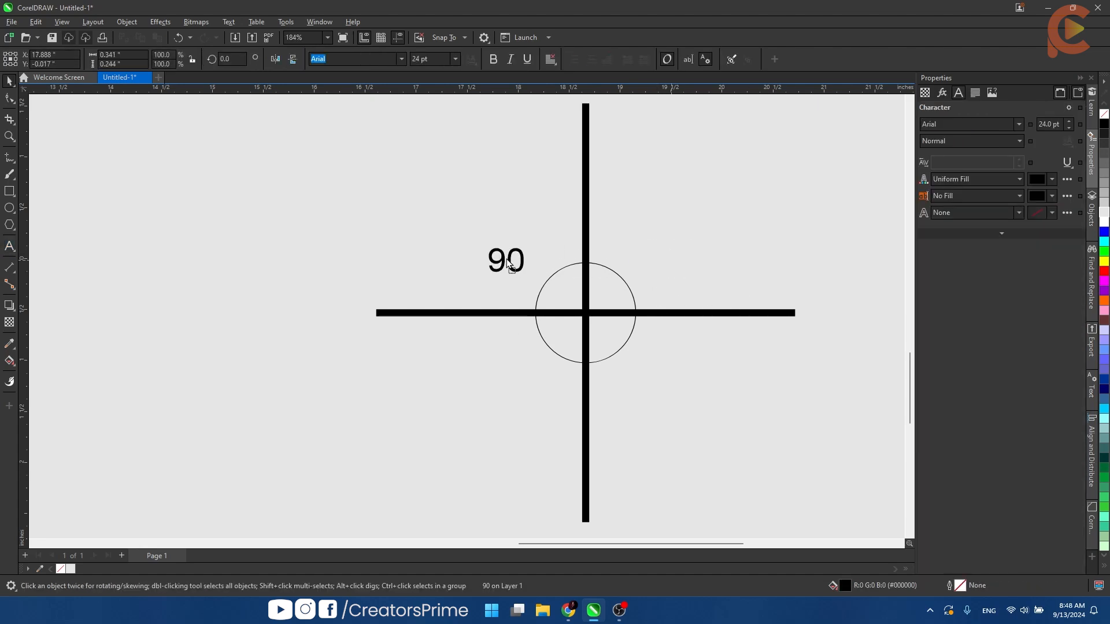
right_click(505, 260)
double_click(505, 260)
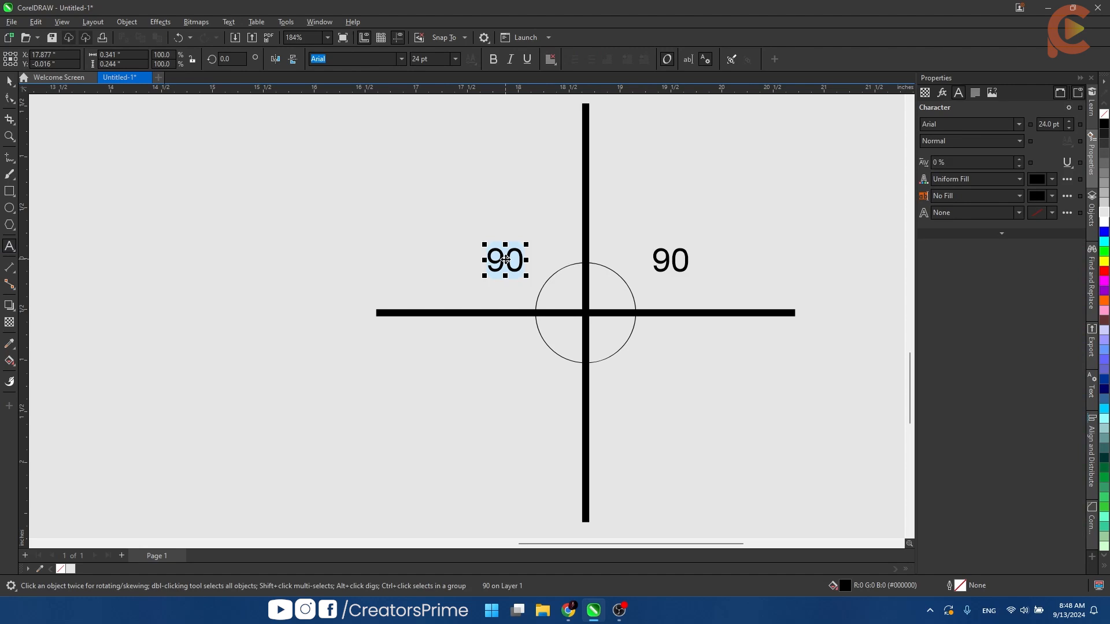
type("180")
key("ctrl+space")
- Copy the "180" label into the lower-left quadrant and change the copy's text to "270"
left_click_drag(504, 267, 528, 385)
right_click(528, 385)
double_click(528, 385)
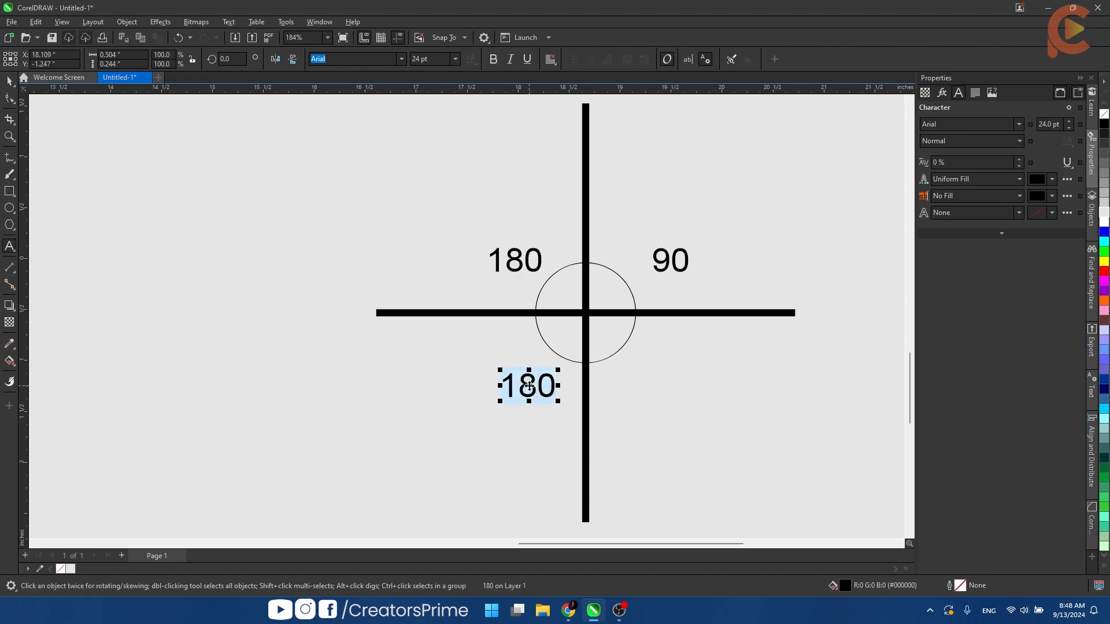
type("270")
key("ctrl+space")
- Copy the "270" label straight across into the lower-right quadrant, change its text to "360" and deselect it
left_click_drag(528, 386, 670, 394)
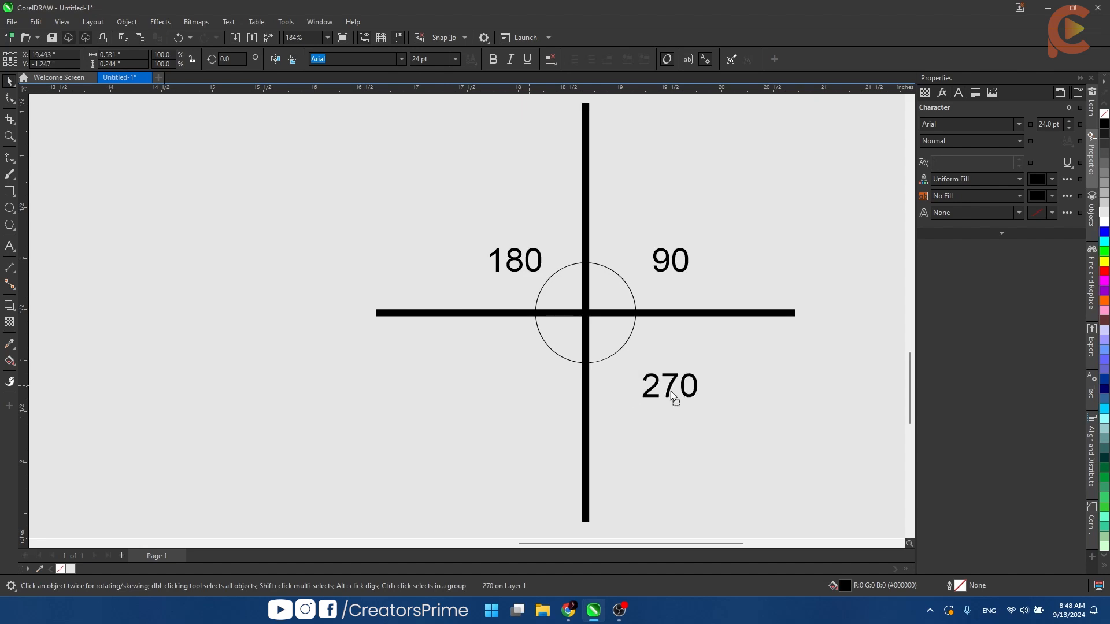
right_click(670, 395)
double_click(671, 395)
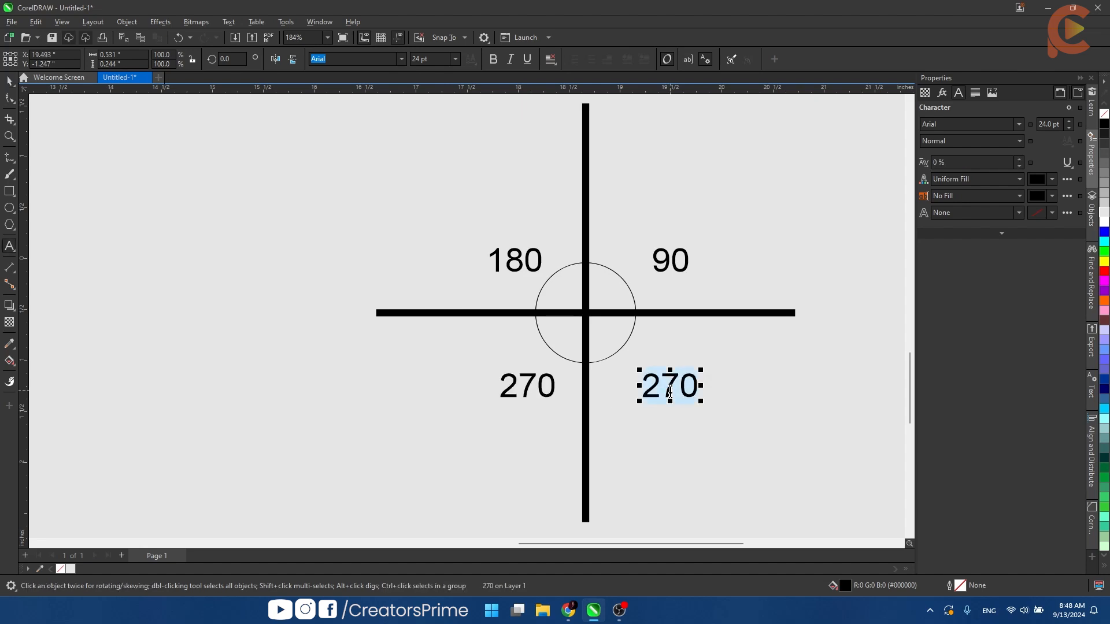
type("360")
key("ctrl+space")
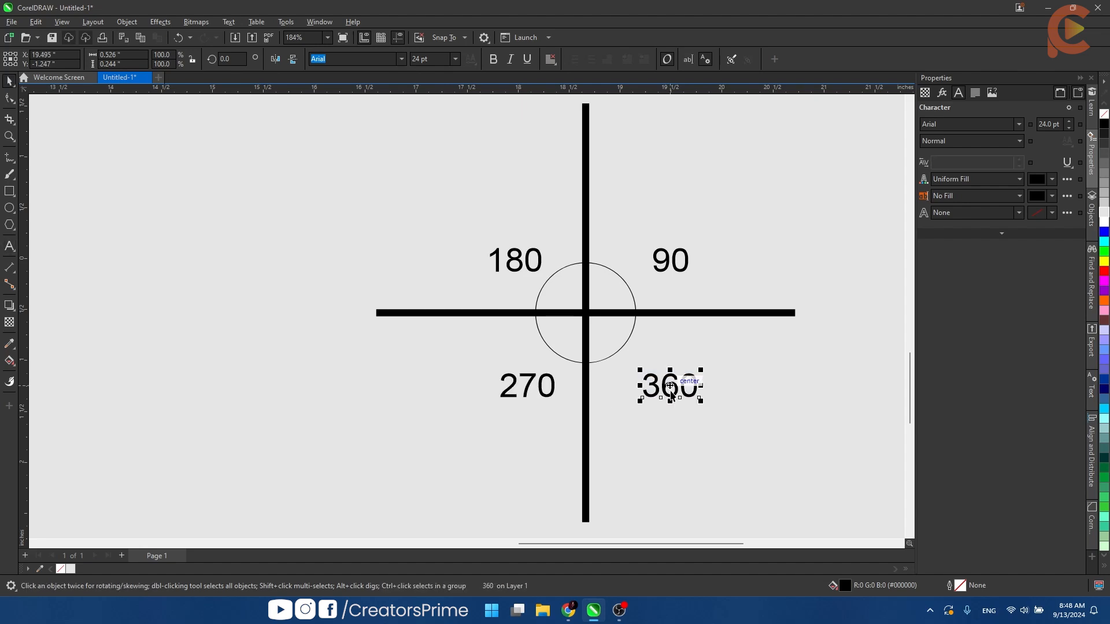
left_click(740, 454)
- Create a copy of the cross's right arm rotated 45 degrees counterclockwise about the cross center
left_click(709, 313)
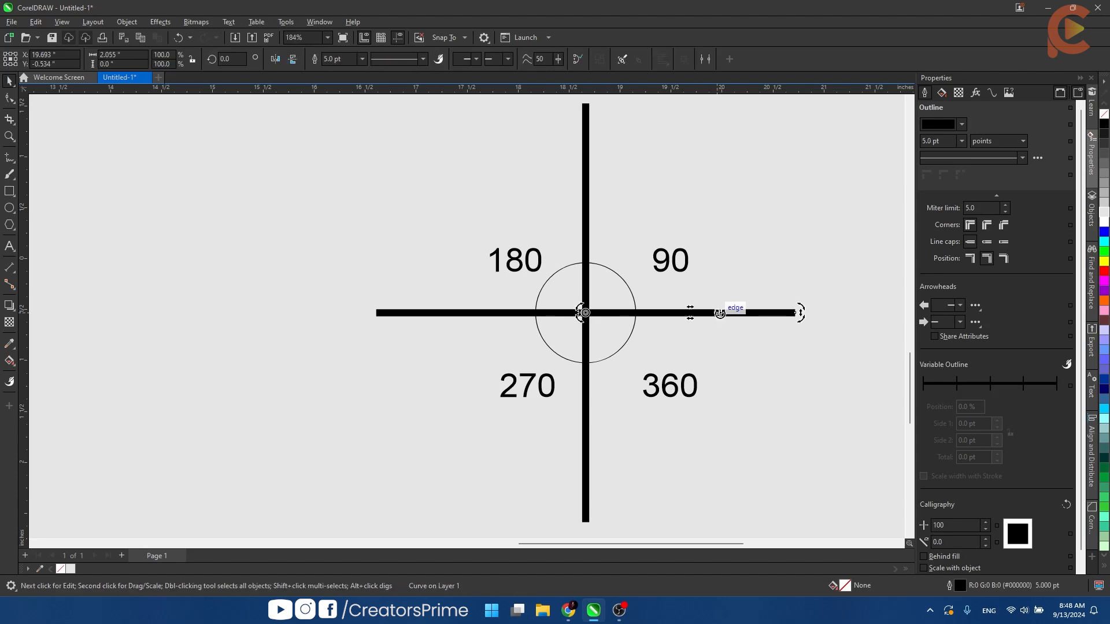
left_click_drag(801, 310, 700, 198)
left_click(744, 219)
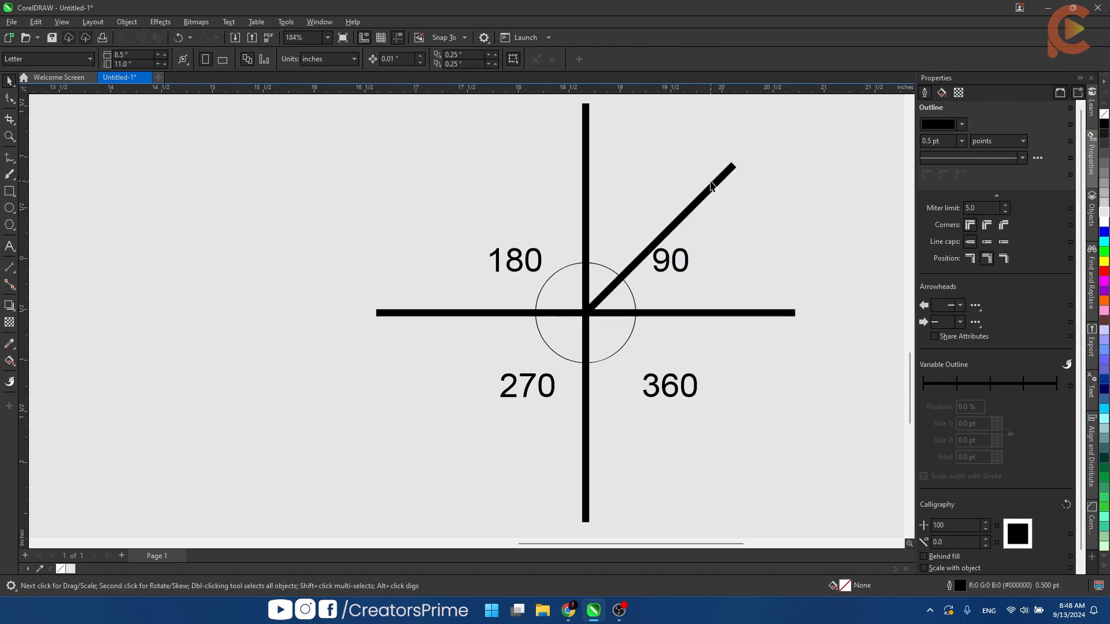
- Add rotated copies of the line at 15, 30, 60 and 75 degrees about the cross center, filling the upper-right quadrant
left_click(722, 176)
left_click(722, 175)
left_click_drag(743, 161, 639, 113)
right_click(665, 150)
right_click(789, 245)
right_click(640, 113)
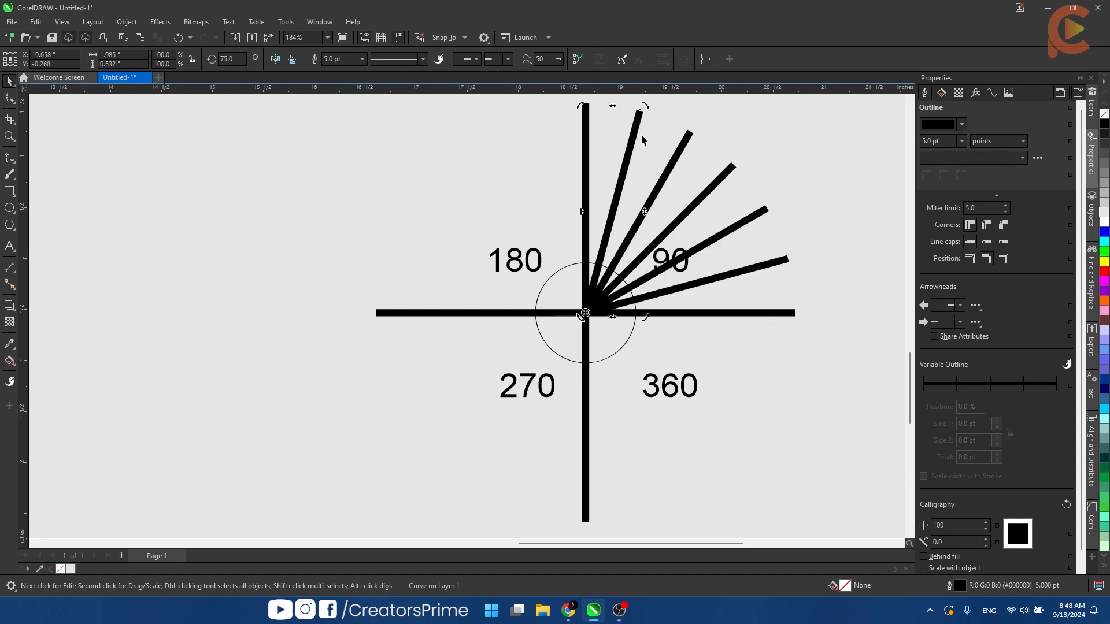
left_click(838, 213)
- Draw a square about 2.11 in wide in the empty area below and left of the cross
scroll(746, 238, "down", 2)
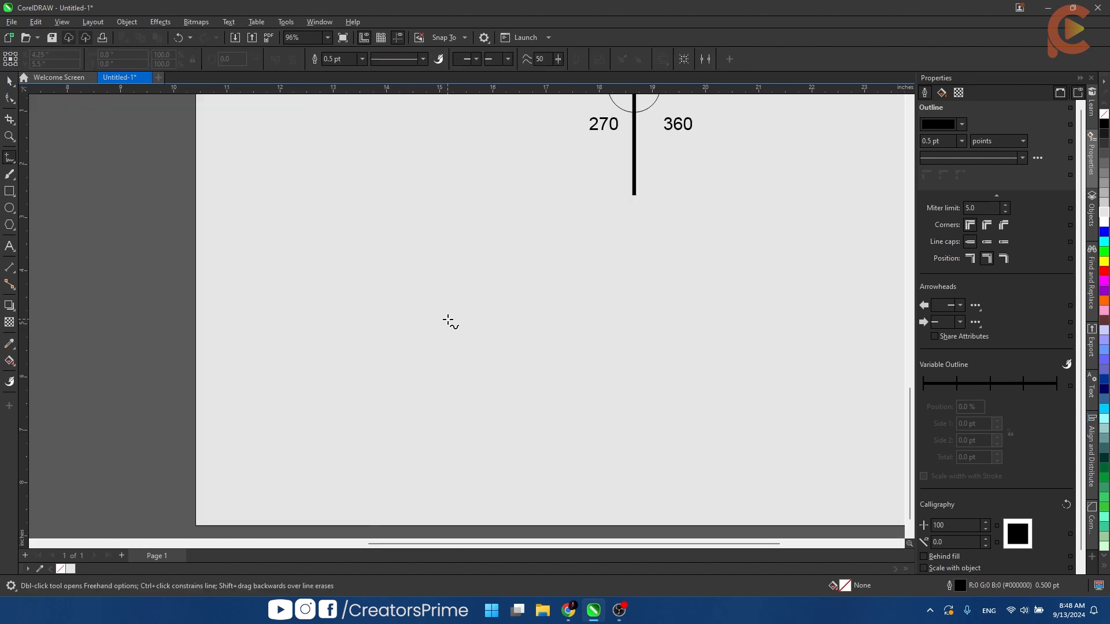
key("space")
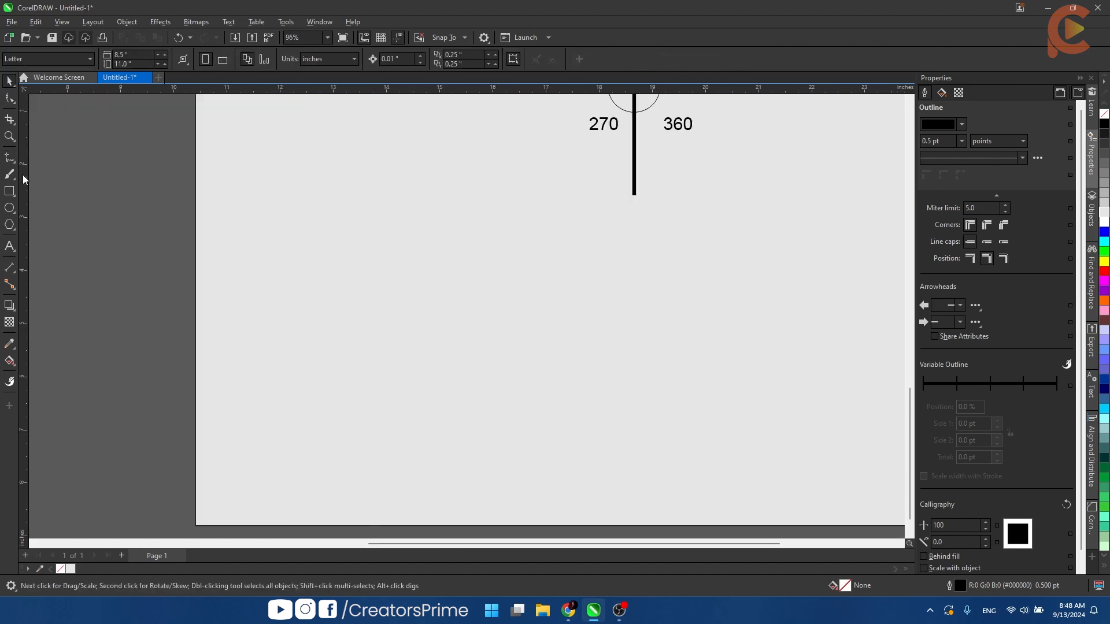
left_click(9, 192)
left_click_drag(549, 396, 548, 396)
key("space")
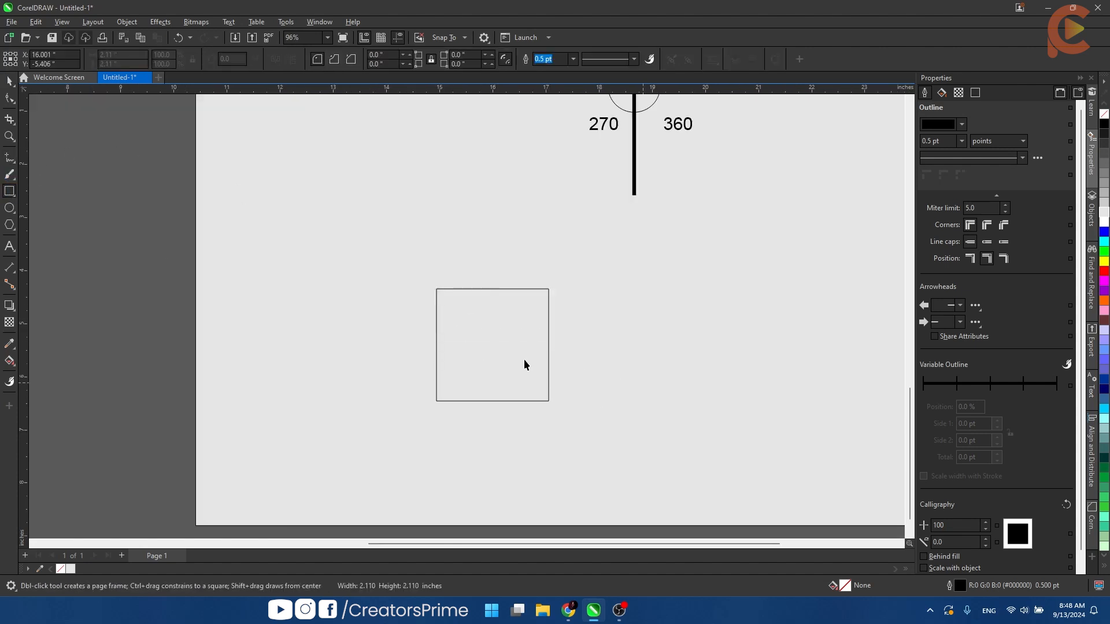
- Try rotating the square freely by about 60 degrees around its center and undo the rotation
scroll(488, 353, "up", 2)
left_click_drag(494, 367, 466, 232)
left_click_drag(556, 219, 488, 315)
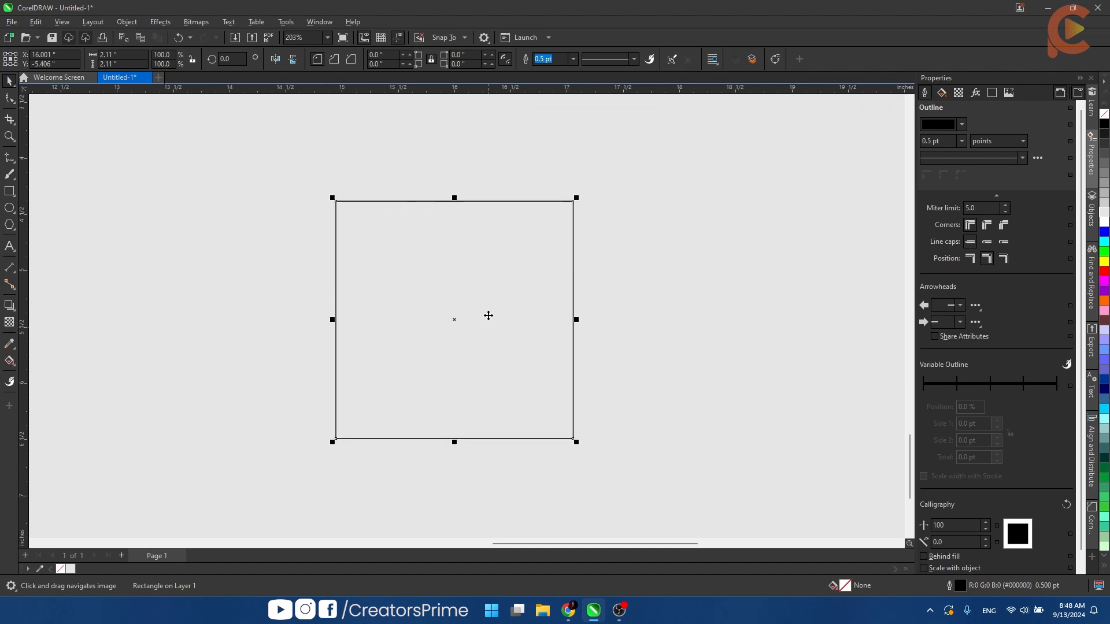
left_click(471, 302)
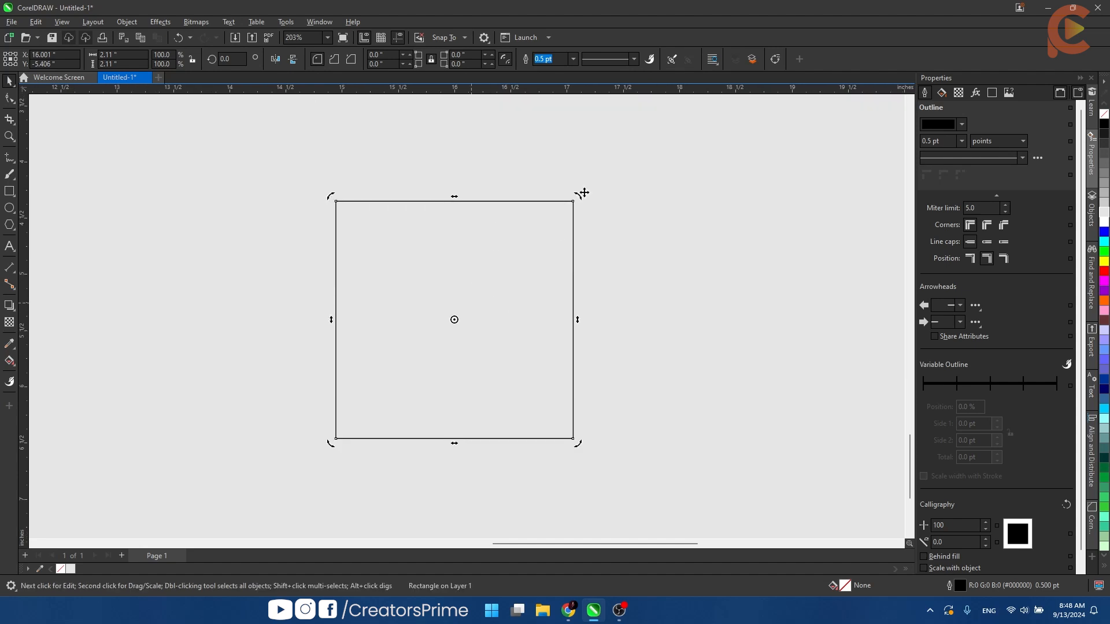
left_click_drag(583, 203, 437, 249)
key("super")
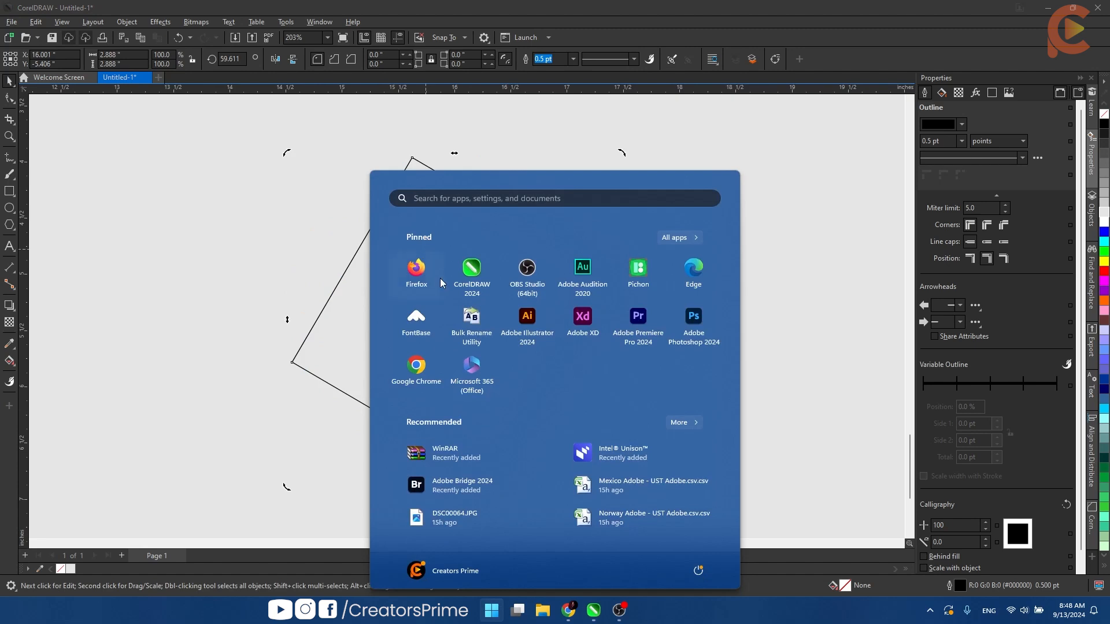
type("obs")
key("Escape")
key("ctrl+z")
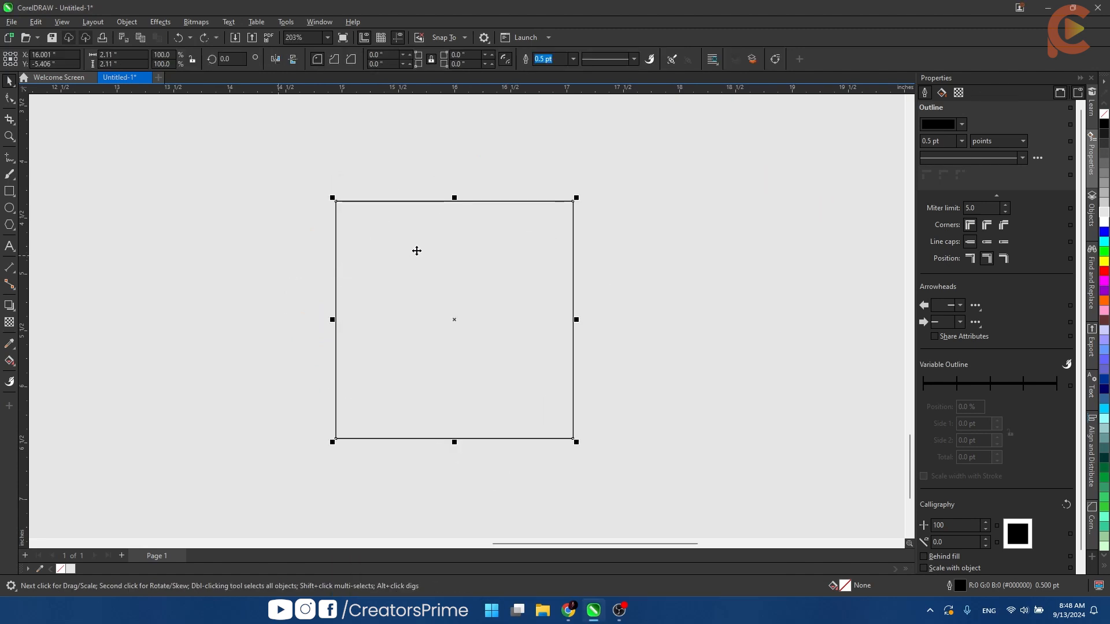
- Set the square's rotation angle to 45 degrees and undo the change
left_click(495, 236)
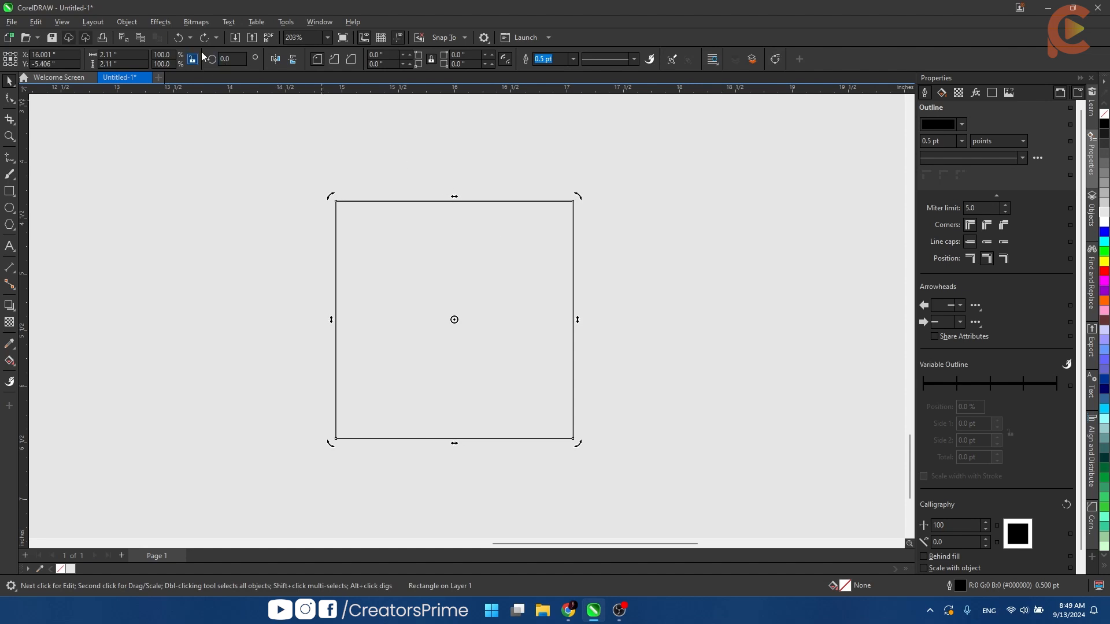
left_click(228, 59)
type("45")
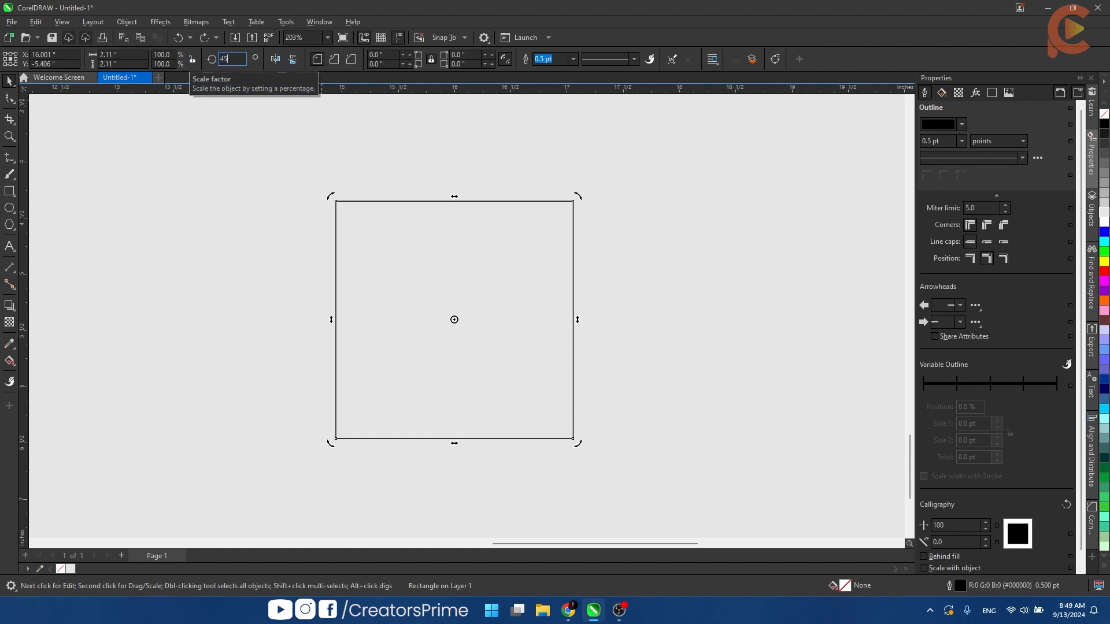
key("Return")
key("ctrl+z")
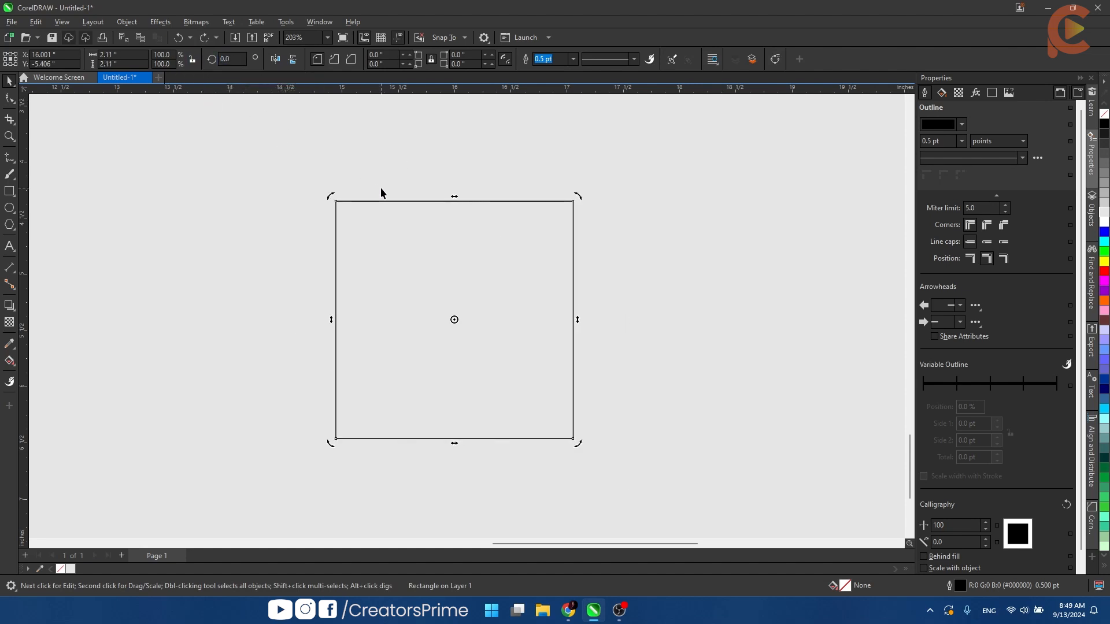
- Try rotating the square counterclockwise with its corner rotation handle, undo the rotation and deselect the square
left_click(452, 243)
left_click(451, 241)
left_click_drag(580, 198, 392, 171)
key("ctrl+z")
scroll(390, 168, "down", 3)
left_click(212, 187)
- Duplicate the square horizontally, placing the copy about 5.2 in to the right of the original
scroll(211, 188, "up", 1)
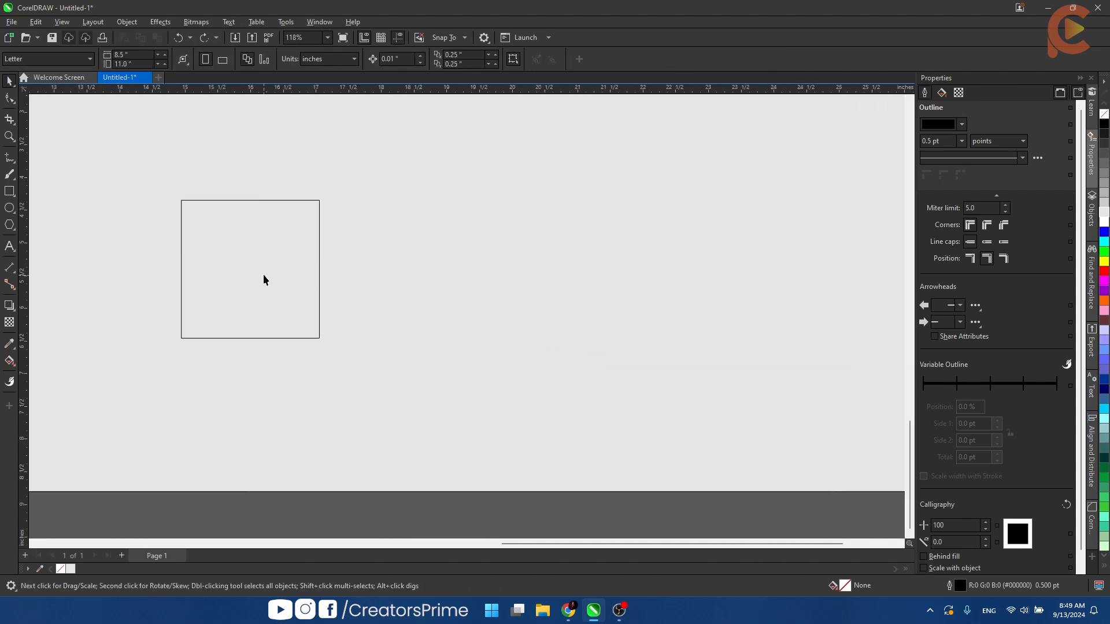
scroll(395, 265, "down", 2)
left_click_drag(396, 265, 162, 303)
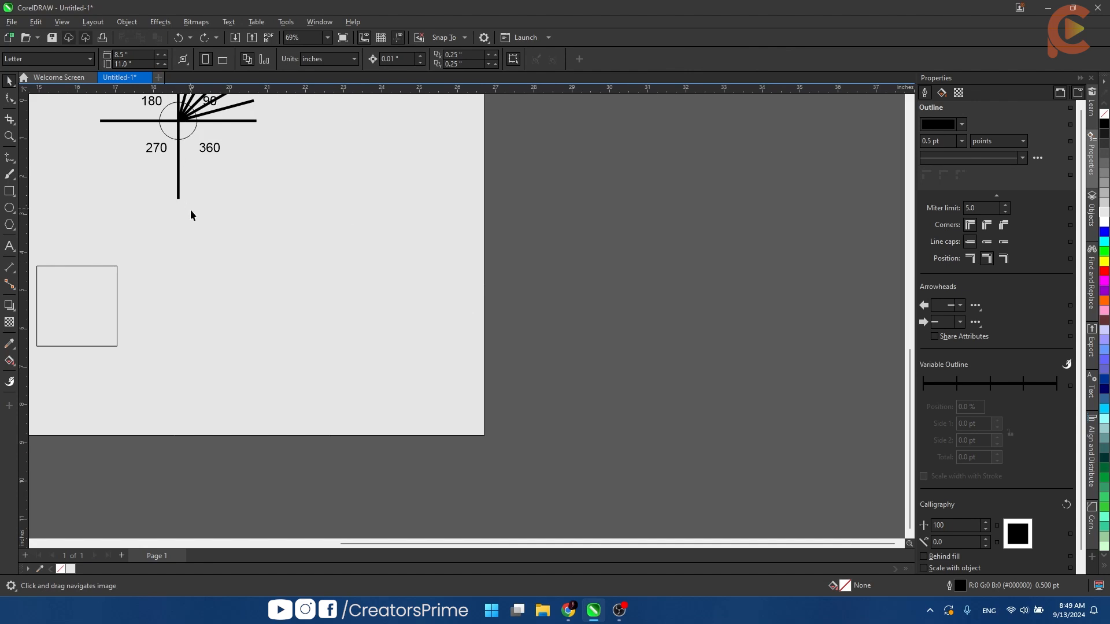
left_click_drag(147, 250, 210, 244)
left_click_drag(142, 310, 338, 310)
right_click(339, 310)
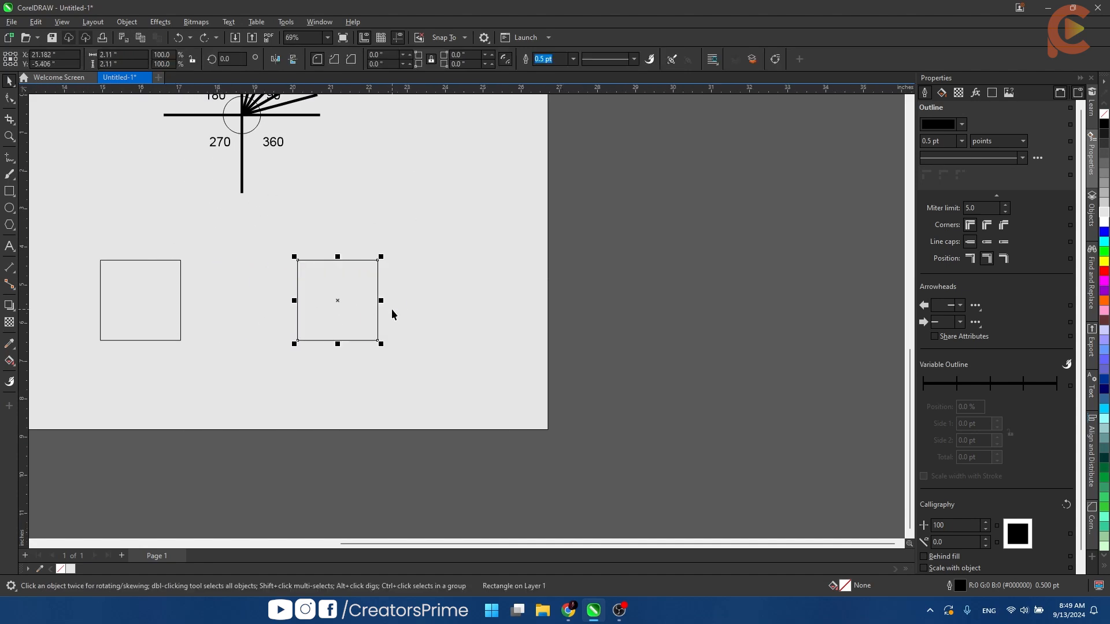
- Rotate the copied square 180 degrees about its own center
scroll(339, 308, "up", 6)
left_click(338, 308)
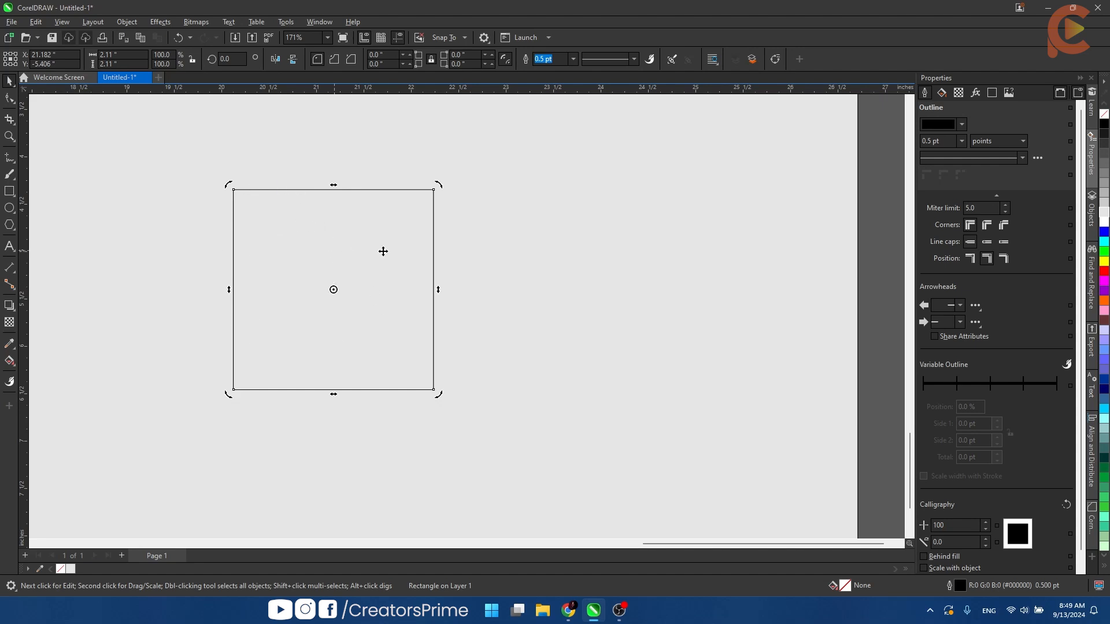
left_click_drag(439, 184, 283, 330)
- Move the copied square's rotation center to its lower-left corner and create 90-degree rotated copies, forming a two-by-two grid
scroll(336, 290, "down", 3)
mouse_move(337, 290)
left_mouse_down()
mouse_move(448, 247)
mouse_move(387, 304)
left_mouse_up()
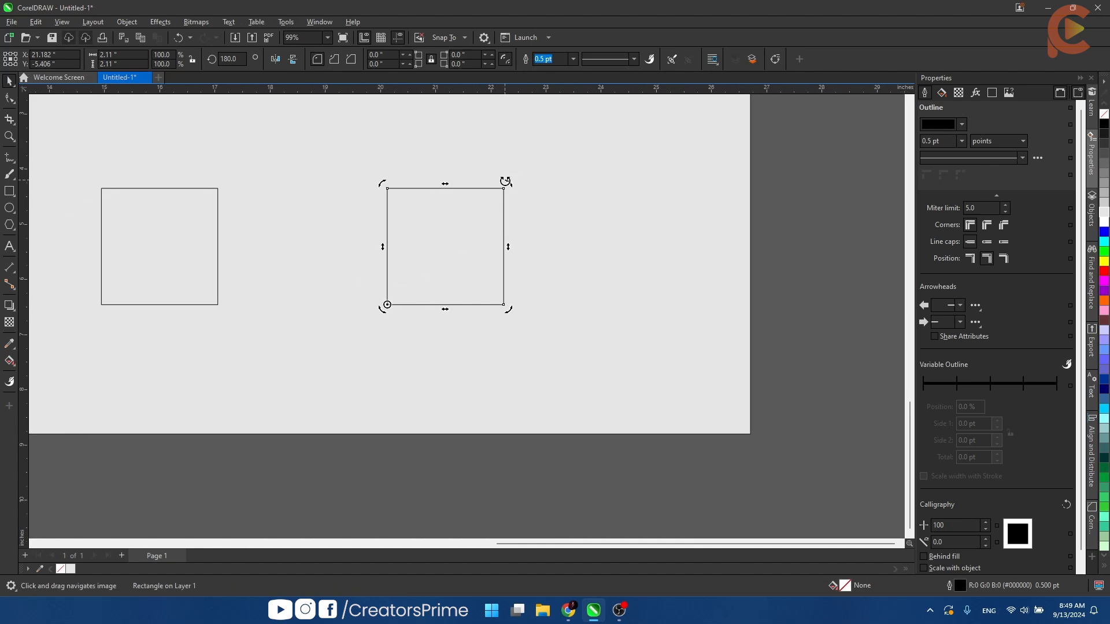
mouse_move(505, 181)
left_mouse_down()
mouse_move(445, 166)
mouse_move(376, 171)
mouse_move(329, 193)
mouse_move(312, 220)
mouse_move(314, 267)
mouse_move(347, 339)
mouse_move(395, 371)
mouse_move(454, 367)
mouse_move(480, 317)
mouse_move(424, 238)
mouse_move(334, 259)
left_mouse_up()
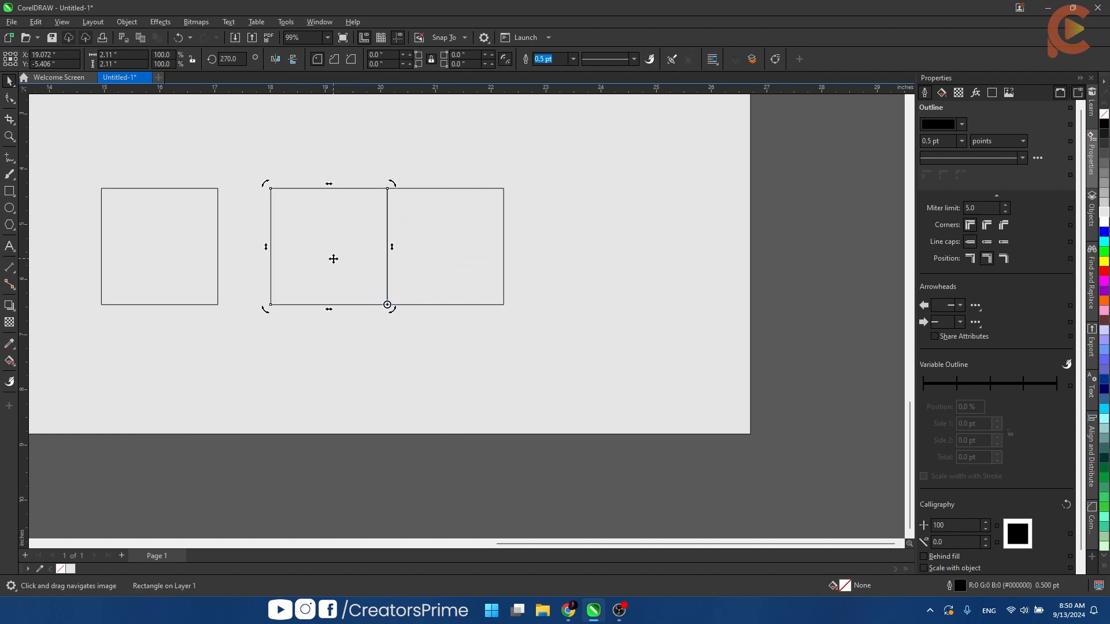
key("ctrl+r")
key("ctrl+r")
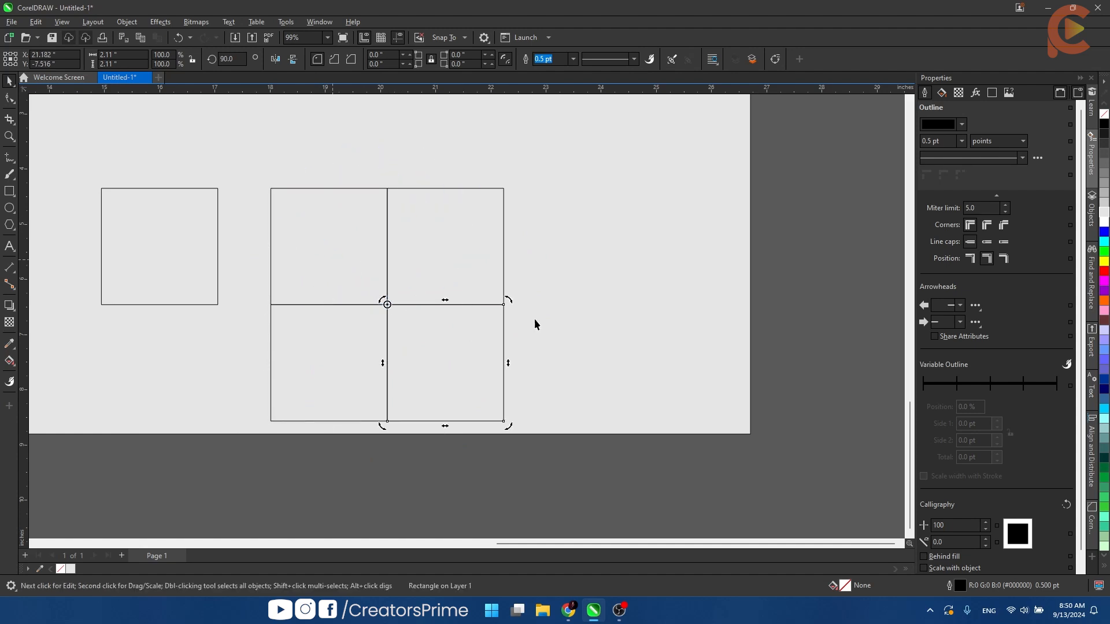
- Move the whole four-square grid to the right and up, away from the single square, and deselect it
scroll(484, 309, "down", 1)
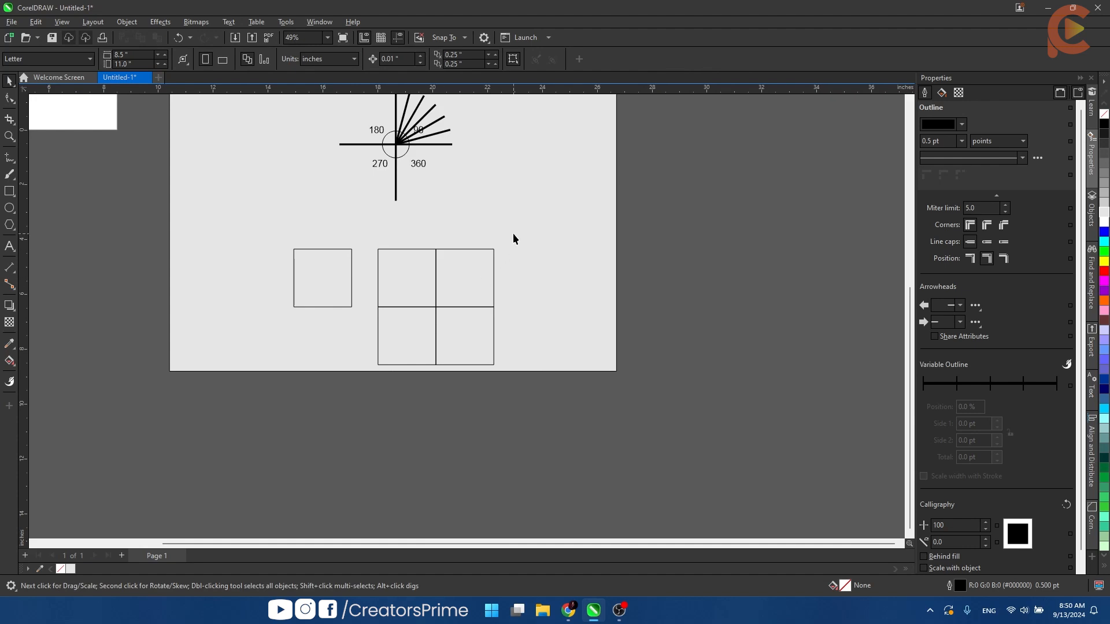
left_click_drag(513, 238, 437, 322)
left_click(536, 258)
scroll(433, 272, "up", 1)
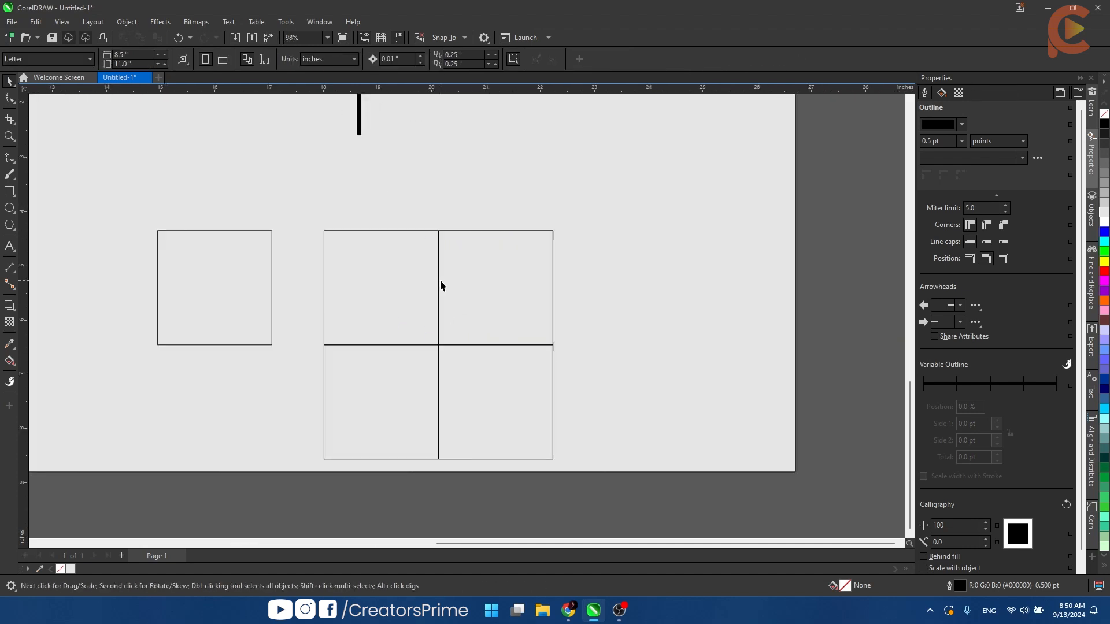
scroll(440, 281, "down", 1)
left_click_drag(317, 215, 693, 184)
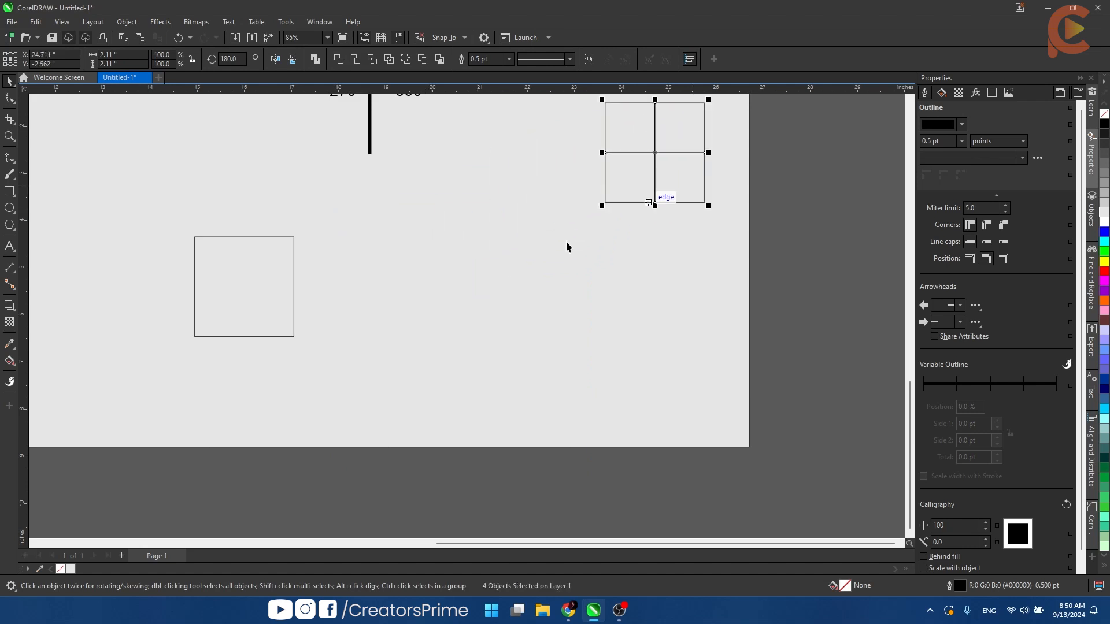
left_click(565, 243)
- Duplicate the single square to its right, reposition the copy up and left, and delete it
left_click_drag(255, 288, 442, 289)
right_click(442, 290)
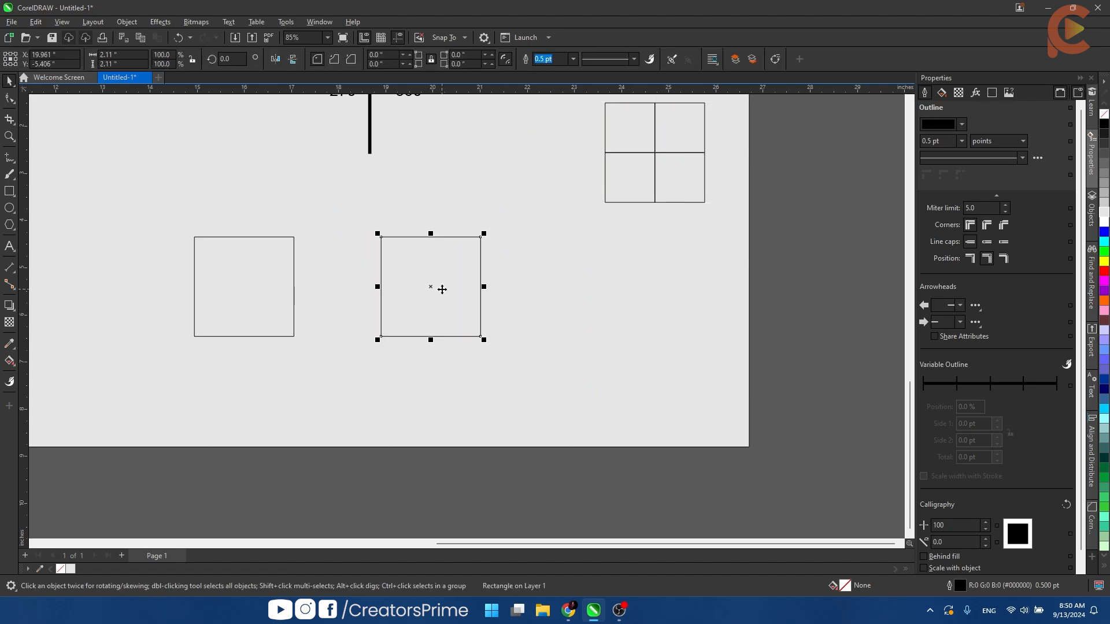
left_click(442, 290)
scroll(442, 290, "up", 4)
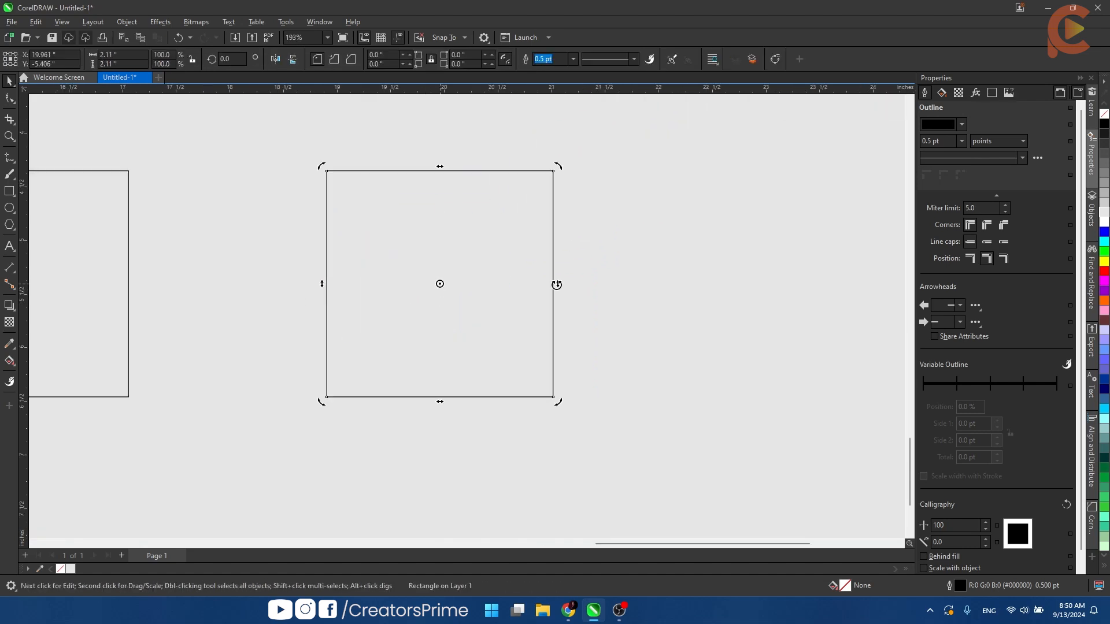
scroll(496, 283, "down", 4)
left_click_drag(380, 275, 326, 245)
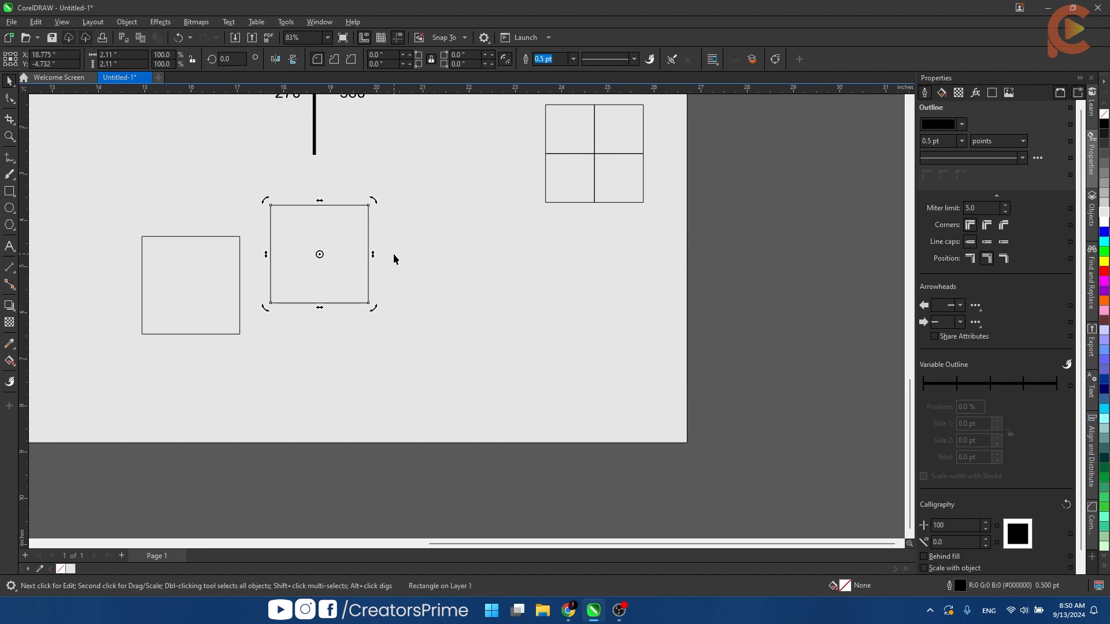
key("Delete")
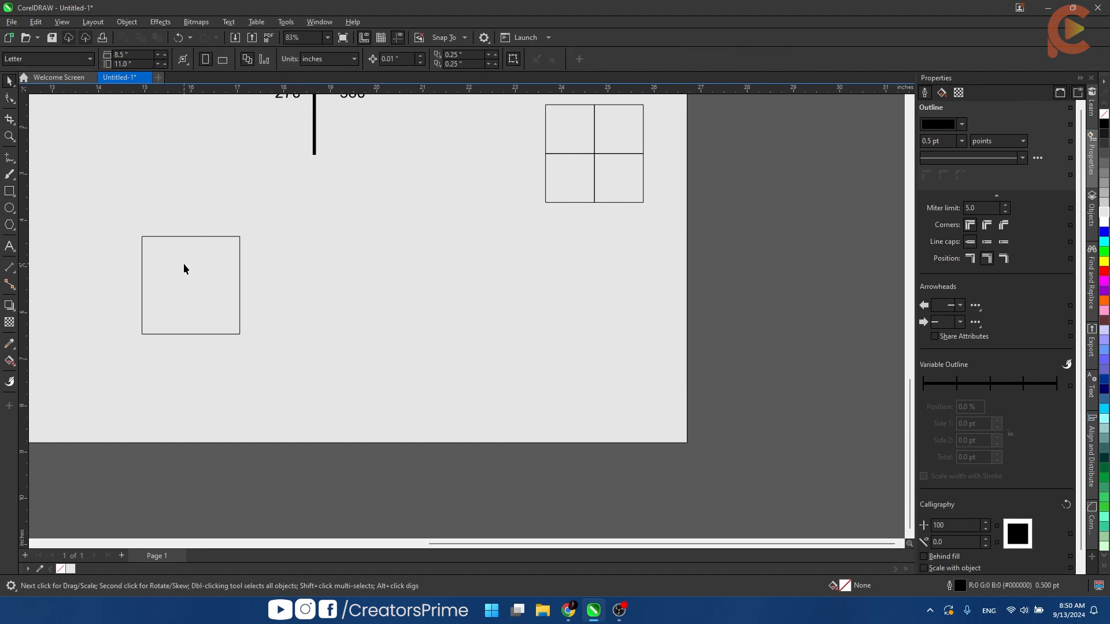
- Sketch a horizontal straight line about 3.12 inches long beside the square and place its rotation center at its left end
left_click(10, 156)
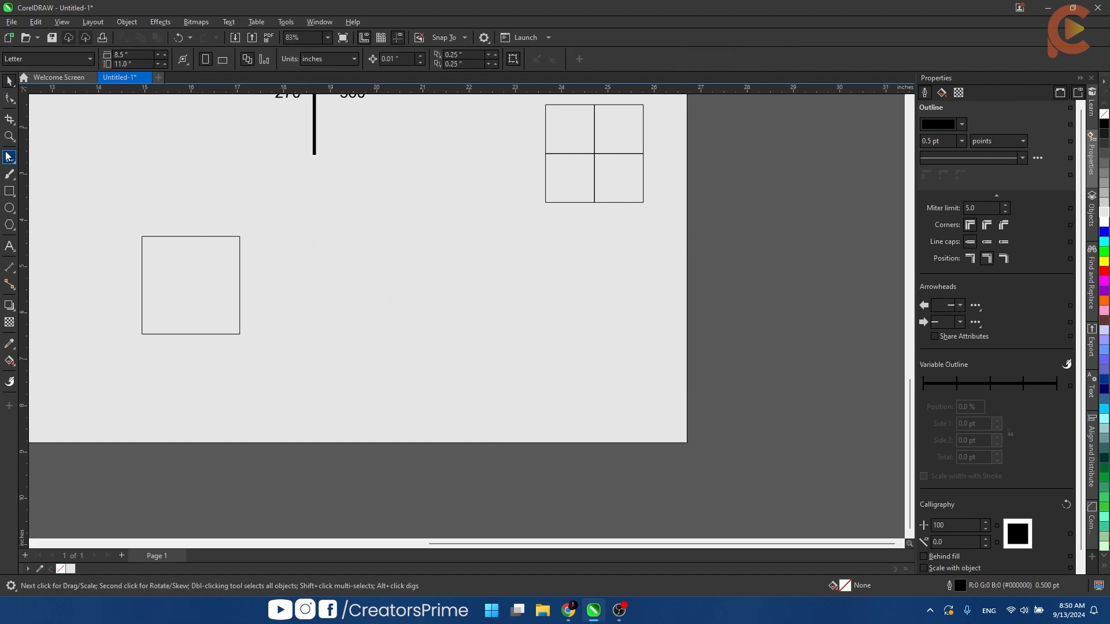
left_click(340, 296)
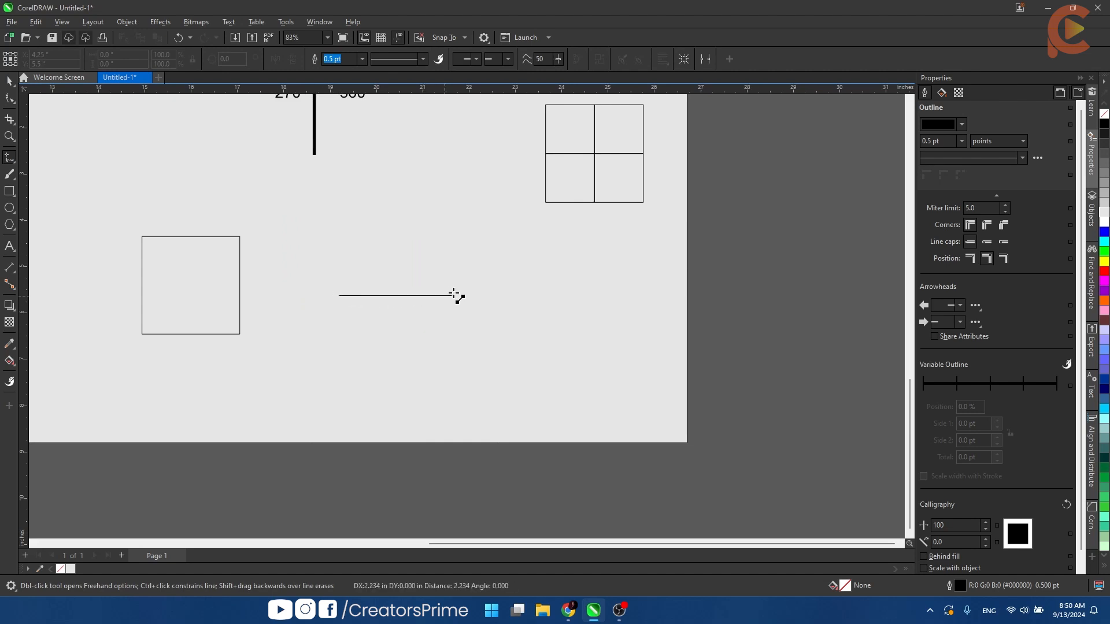
left_click(486, 295, "ctrl")
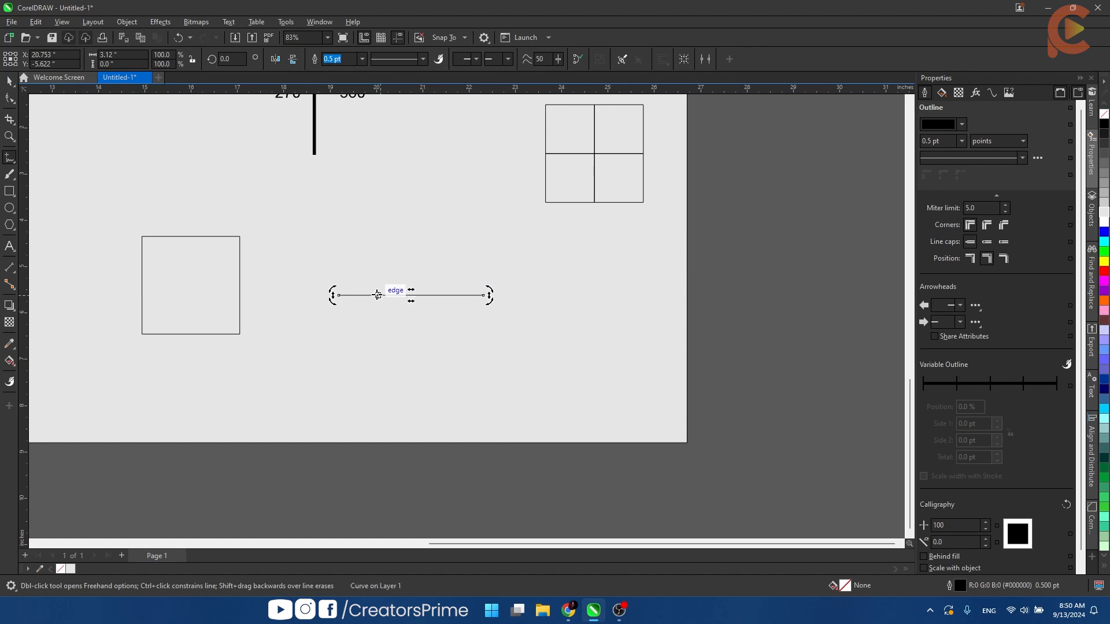
left_click(334, 295)
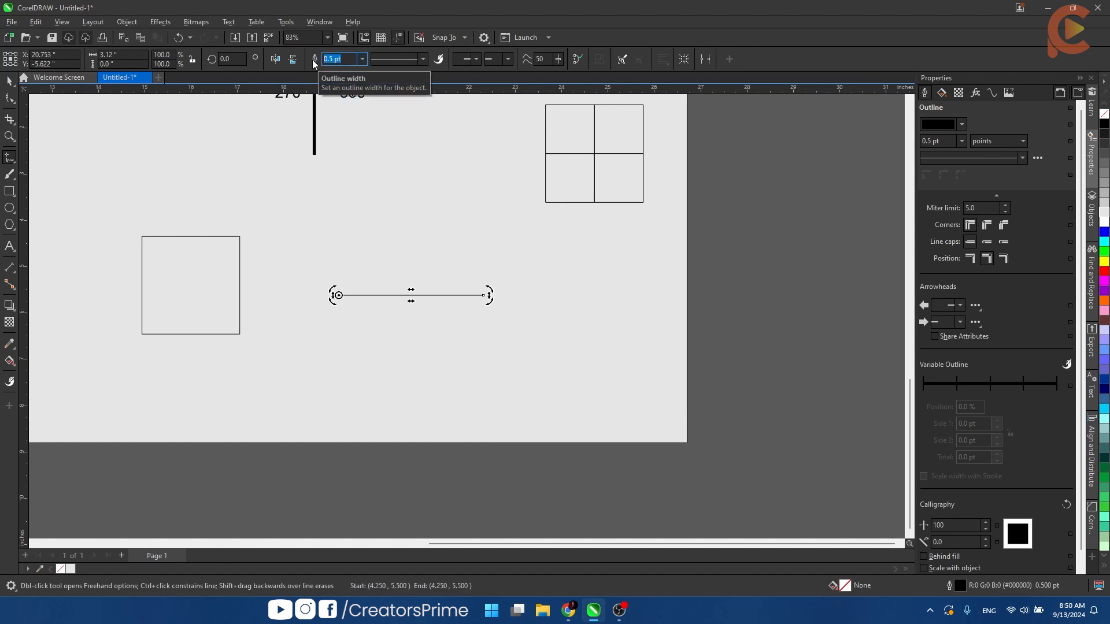
- Set the line's outline width to 2 pt and toggle between the Pick and Freehand tools
type("2")
key("Return")
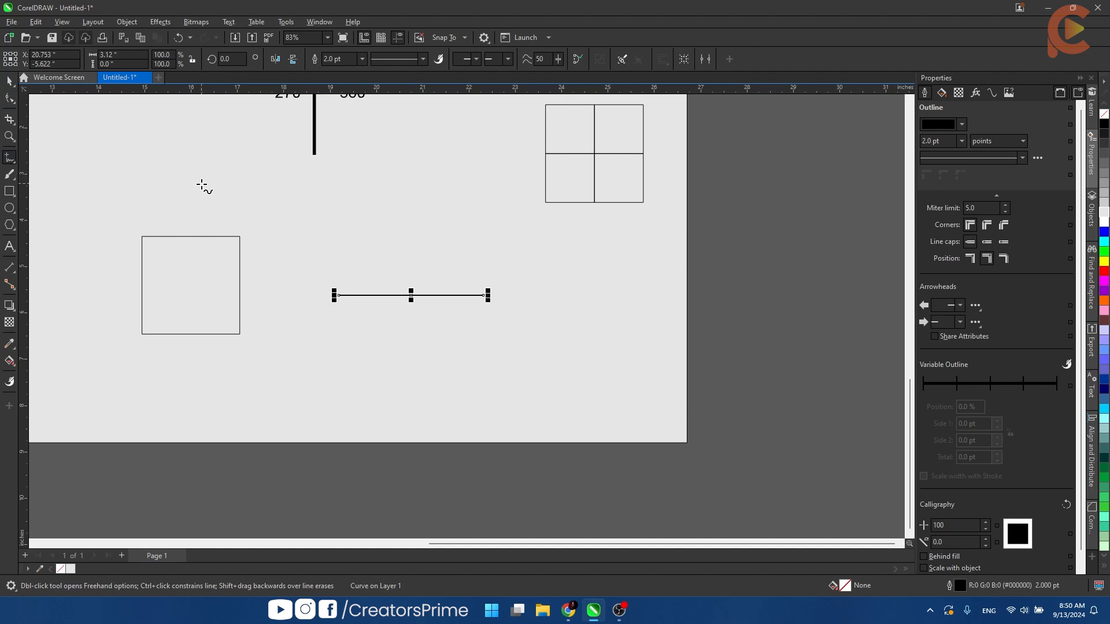
key("space")
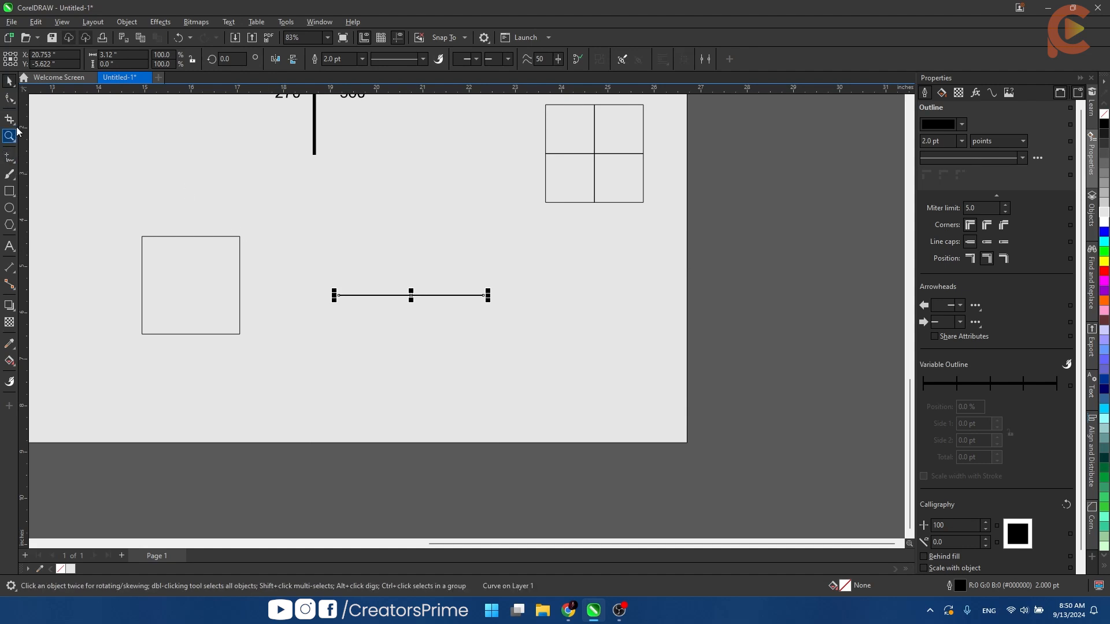
key("space")
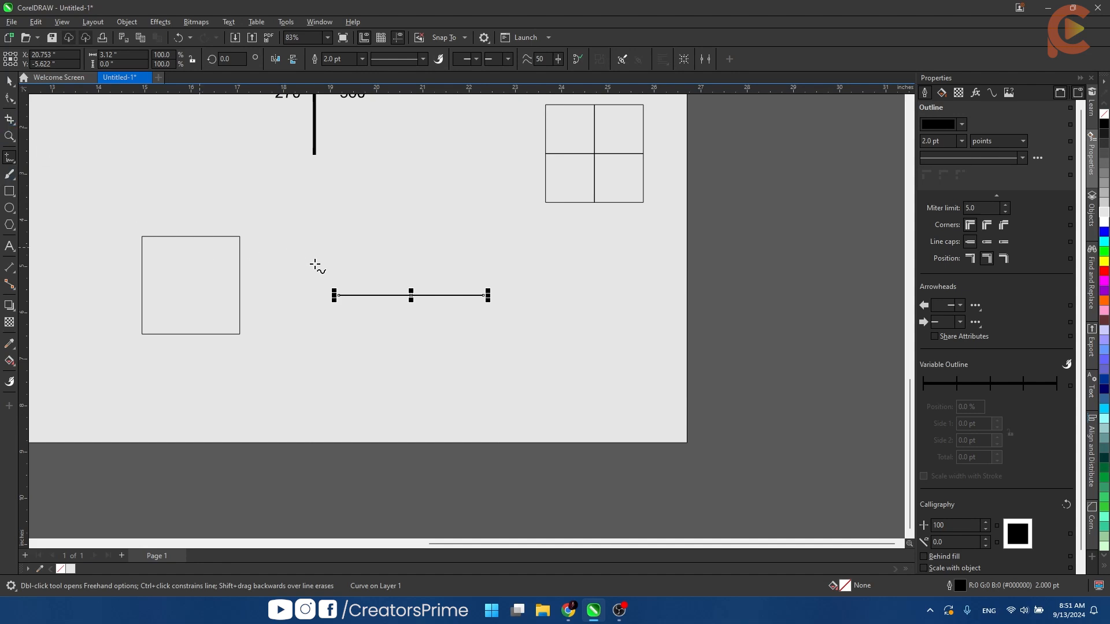
- Move the line to the right and slightly down, set its outline width to 4 pt, and deselect it
left_click(11, 84)
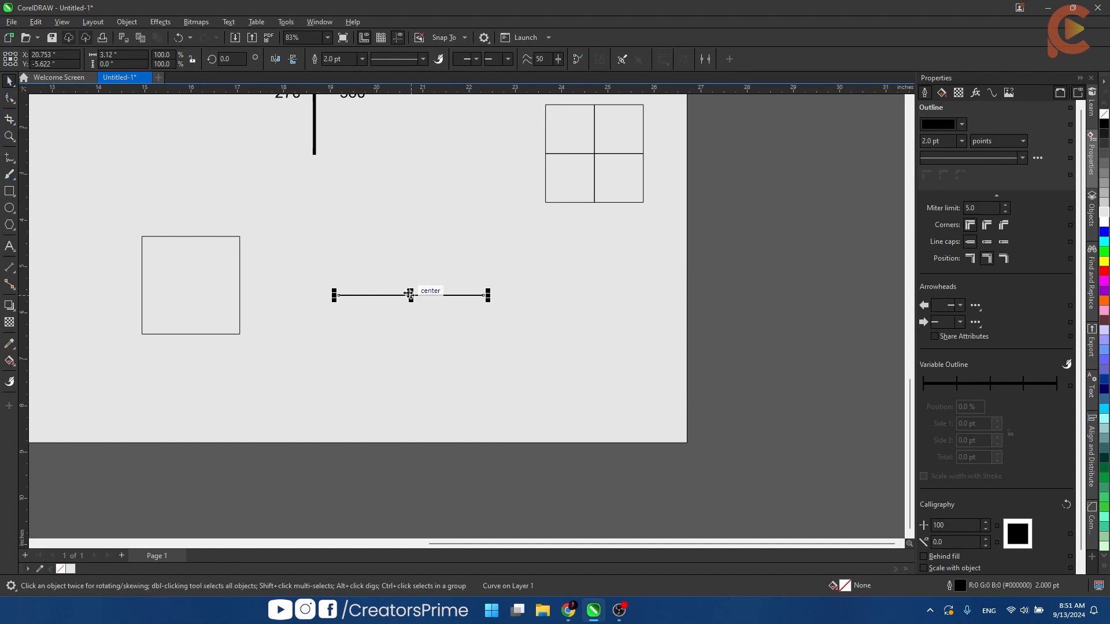
left_click_drag(410, 295, 535, 319)
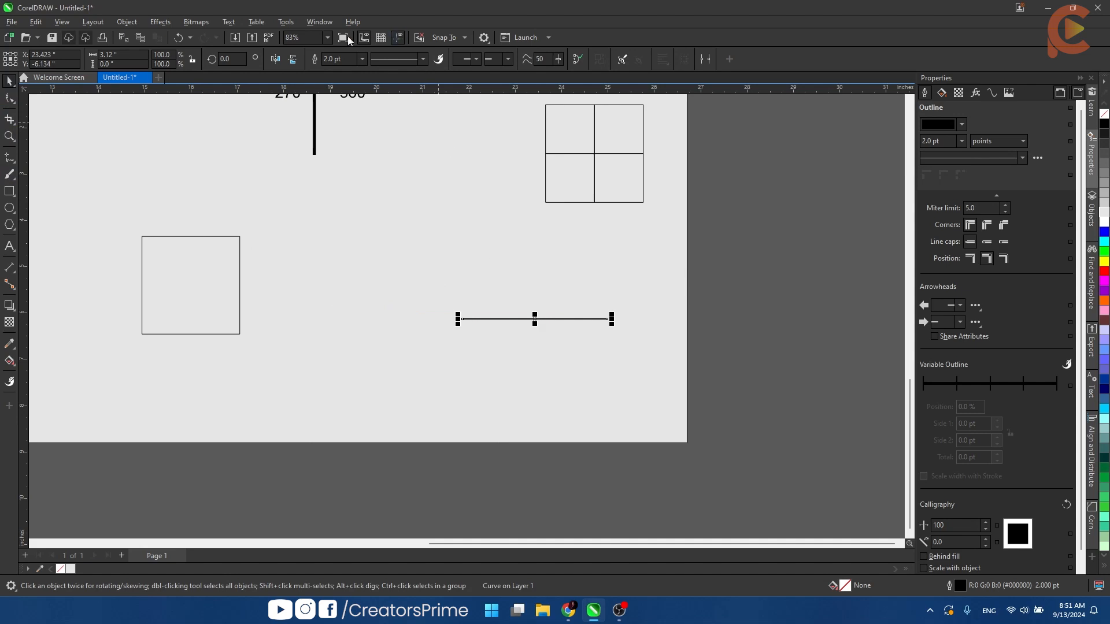
left_click(356, 57)
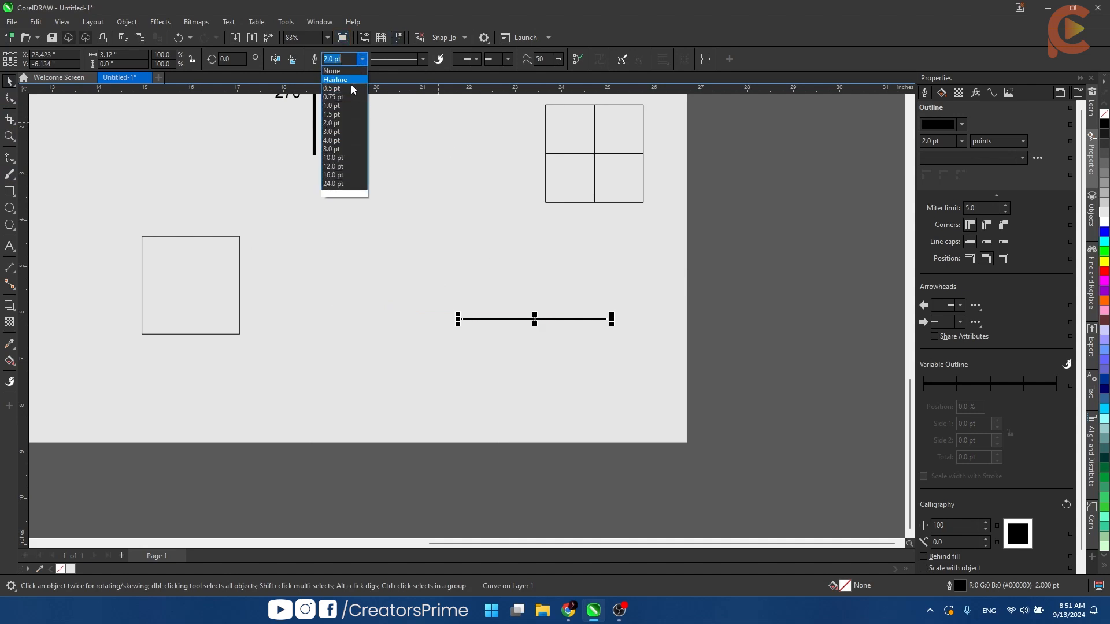
left_click(344, 140)
left_click(608, 361)
scroll(520, 338, "up", 2)
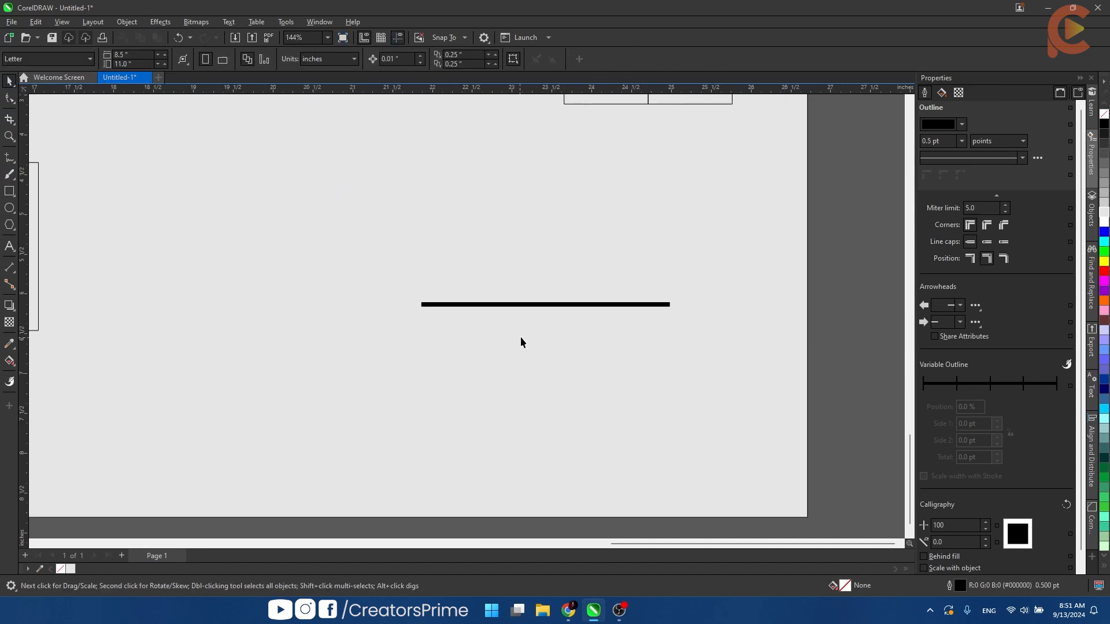
- Create three successive 90-degree rotated copies of the line around its left end, forming a cross, and deselect
left_click(546, 307)
left_click(546, 306)
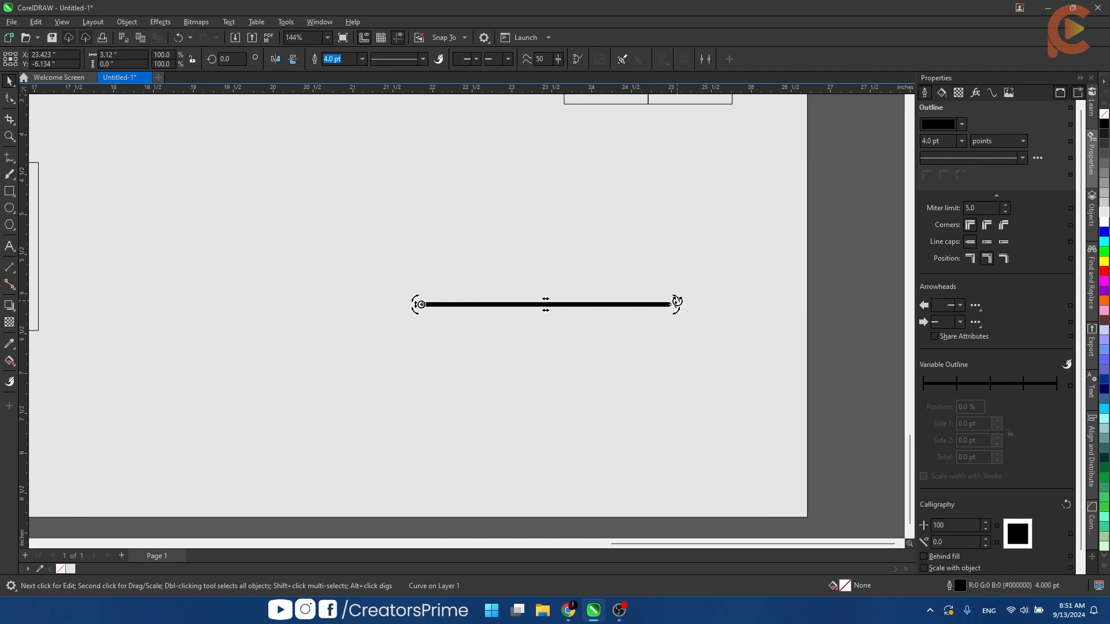
left_click_drag(677, 301, 428, 191)
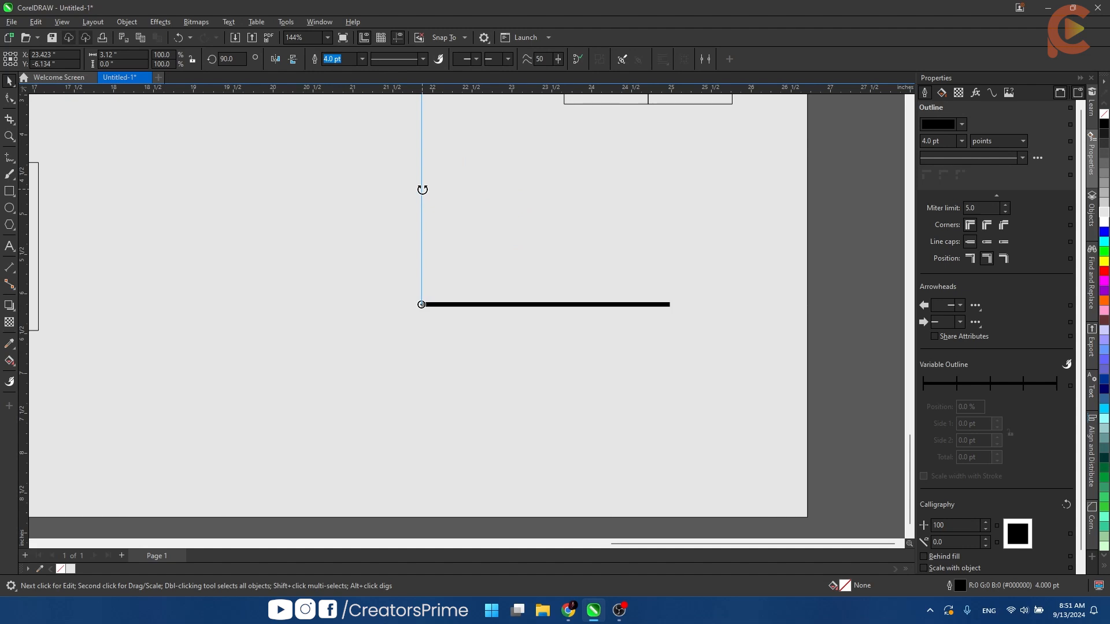
left_click_drag(422, 189, 421, 185)
scroll(421, 194, "down", 5)
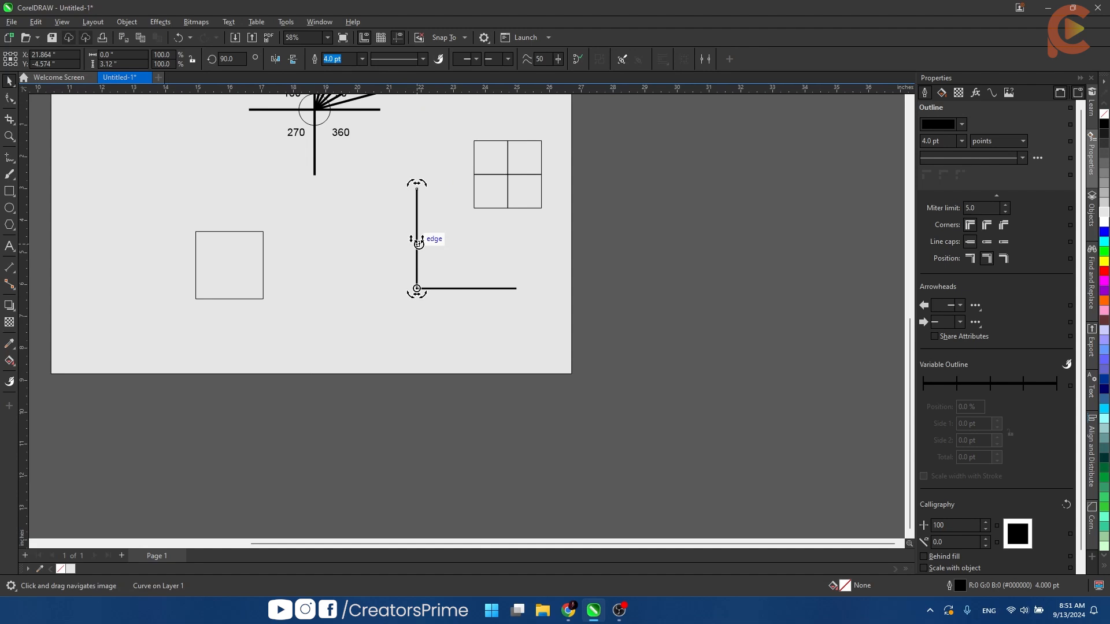
key("ctrl+r")
key("ctrl+r")
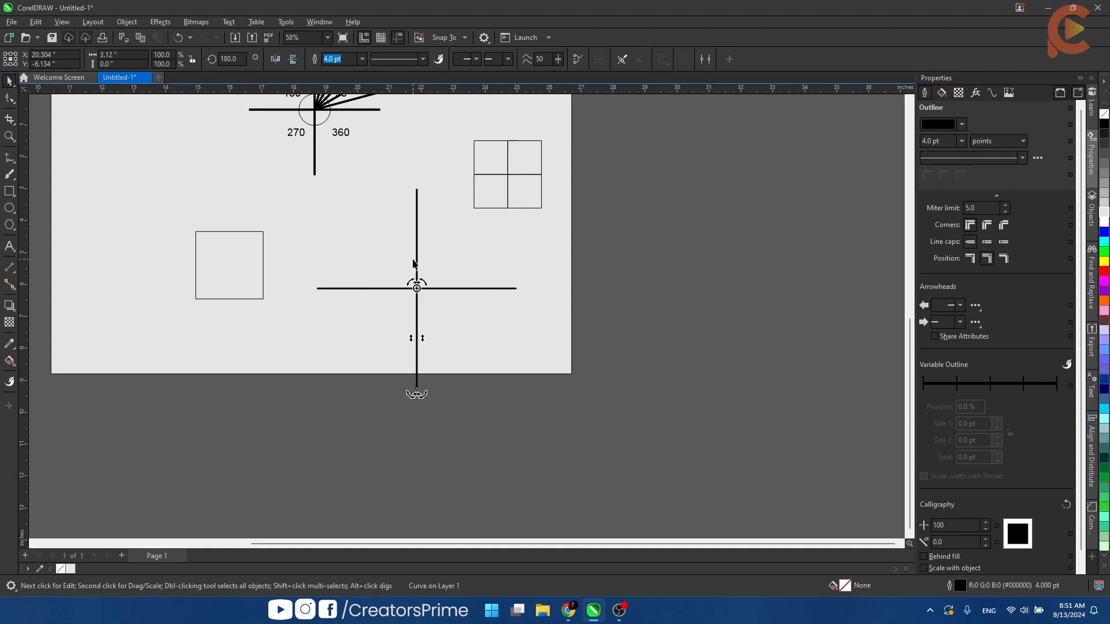
left_click(516, 323)
- Select all four lines of the cross and scale them down about their center to about 3.25 inches wide
scroll(418, 271, "down", 4)
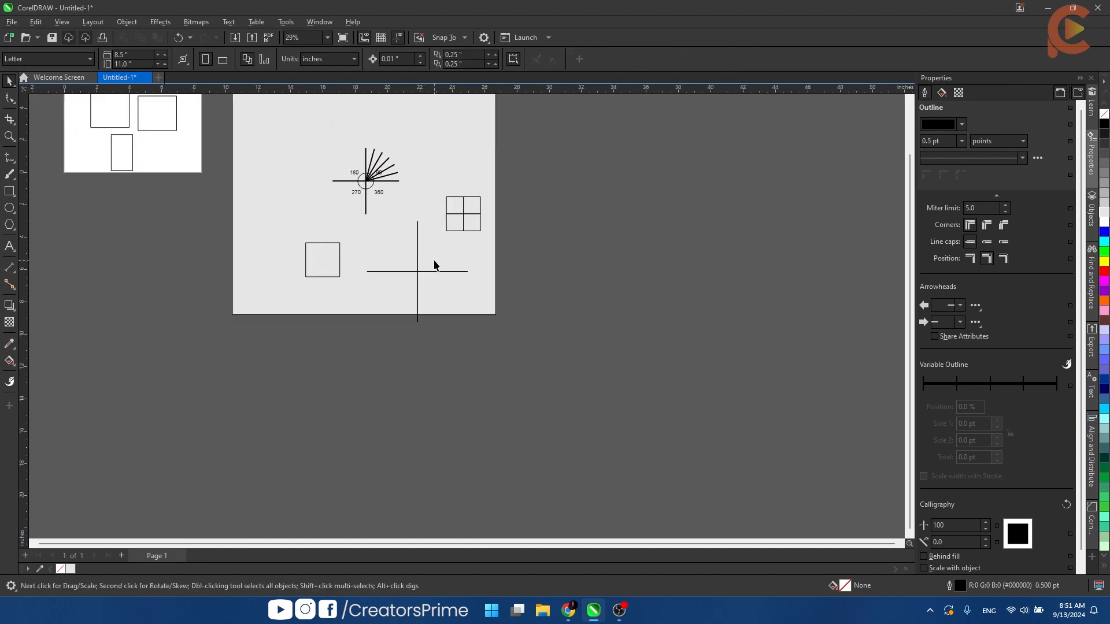
left_click_drag(398, 295, 398, 296)
scroll(494, 228, "up", 2)
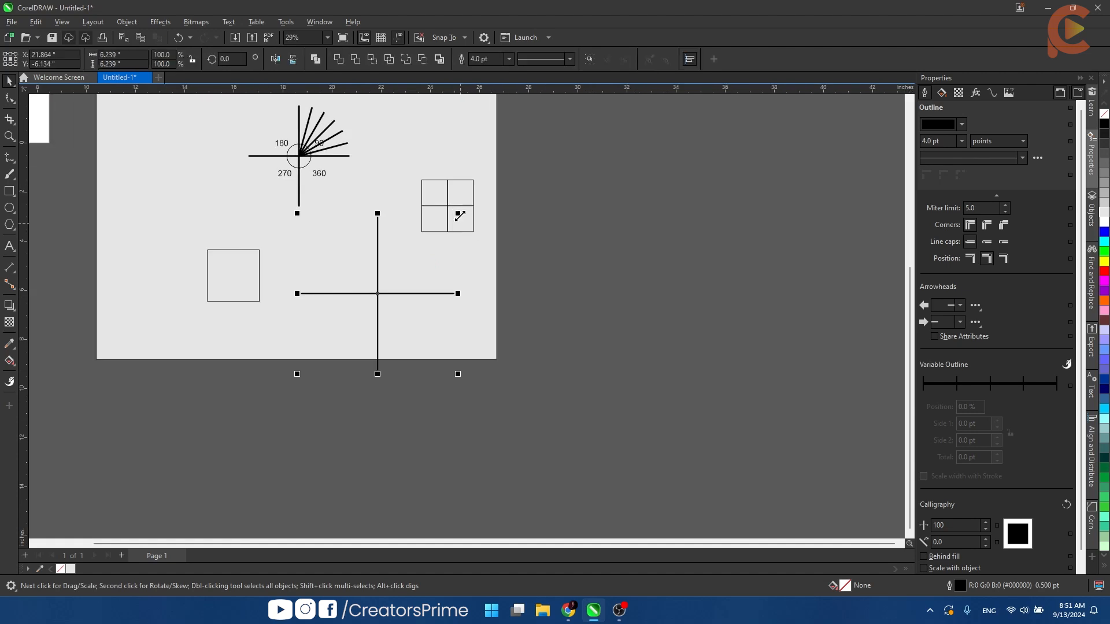
left_click_drag(455, 217, 428, 253)
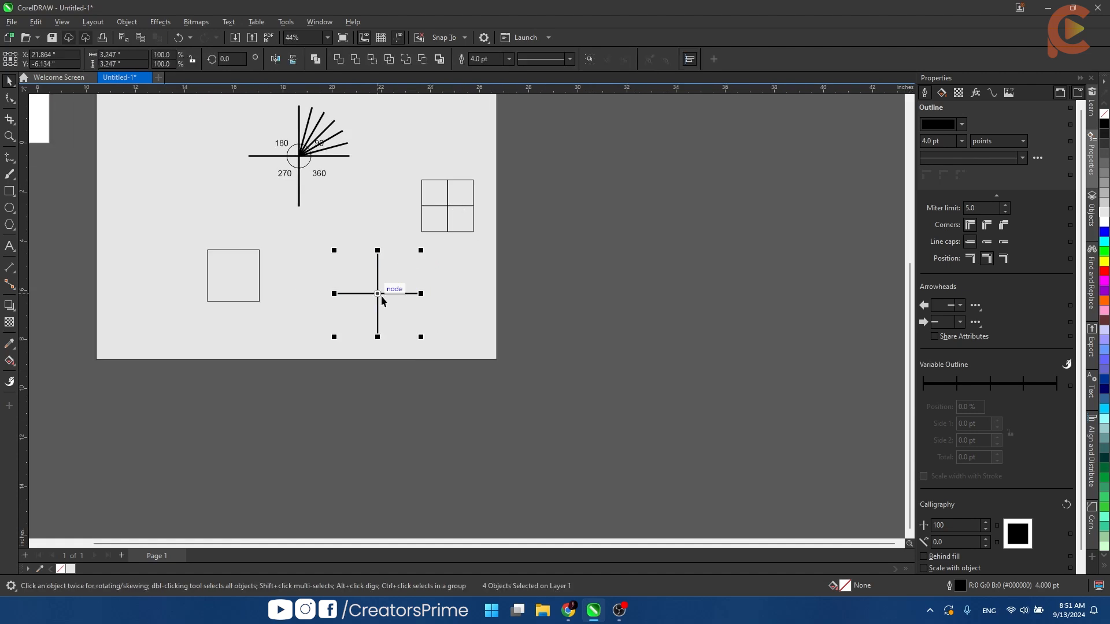
- Move the cross left and slightly up, and shift the single square left and up, clear of it
left_click_drag(380, 296, 310, 286)
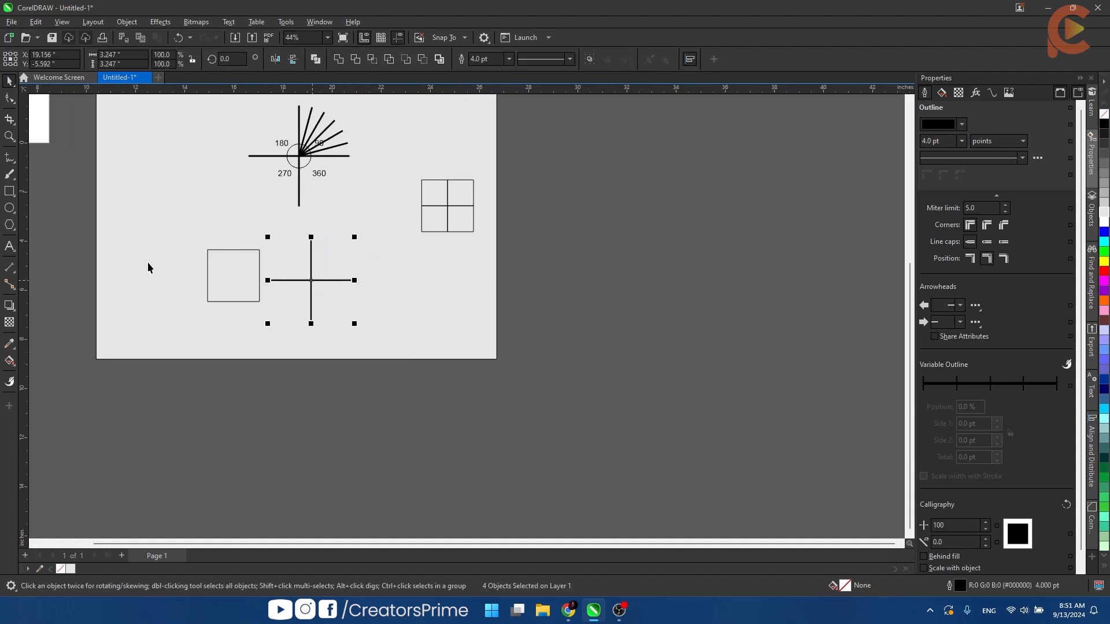
left_click_drag(154, 245, 290, 341)
left_click_drag(230, 295, 164, 277)
- Create a horizontally skewed copy of the single square with its top edge shifted right, keeping the original, and deselect
scroll(156, 243, "up", 4)
scroll(156, 243, "up", 1)
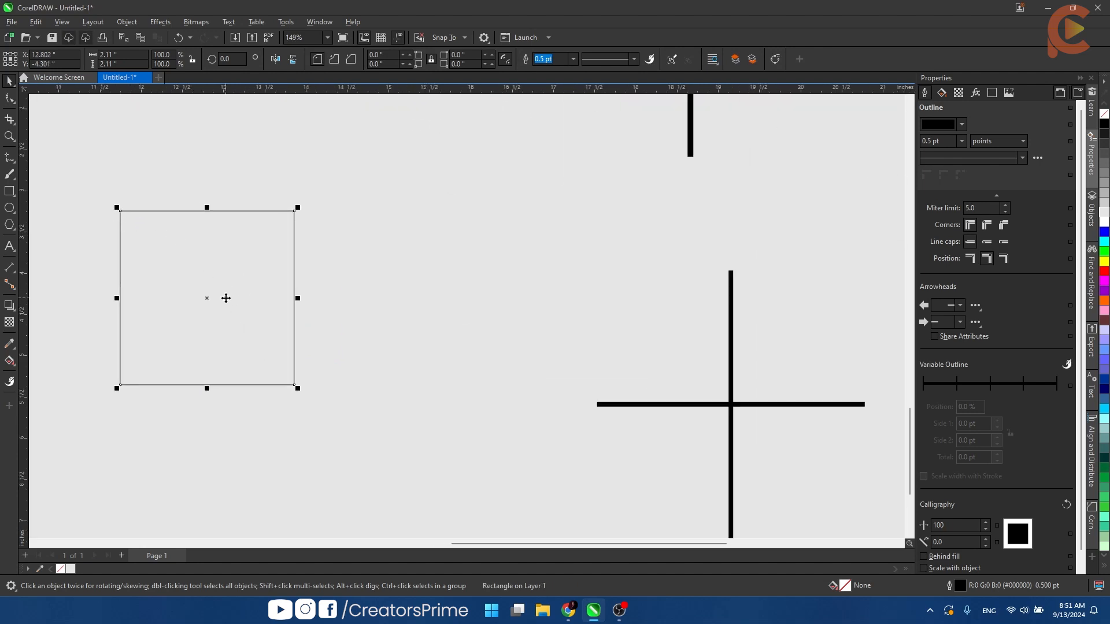
left_click(226, 299)
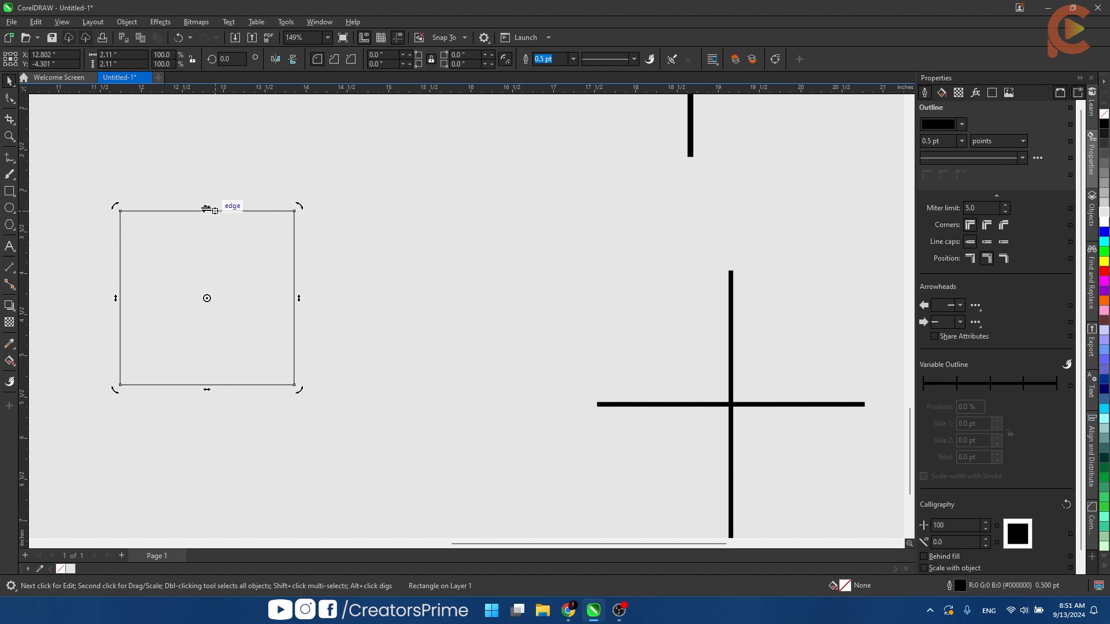
left_click_drag(206, 209, 271, 204)
key("ctrl+z")
right_click(270, 204)
left_click(414, 278)
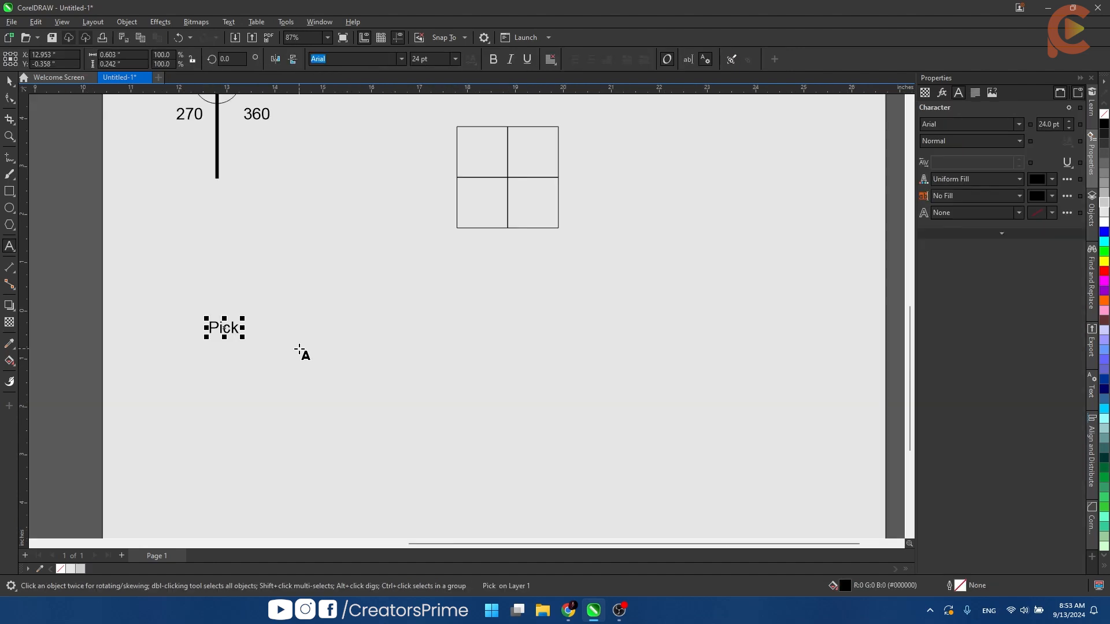
- Complete the text label so it reads "Pick Tool one Click"
type("Tool o")
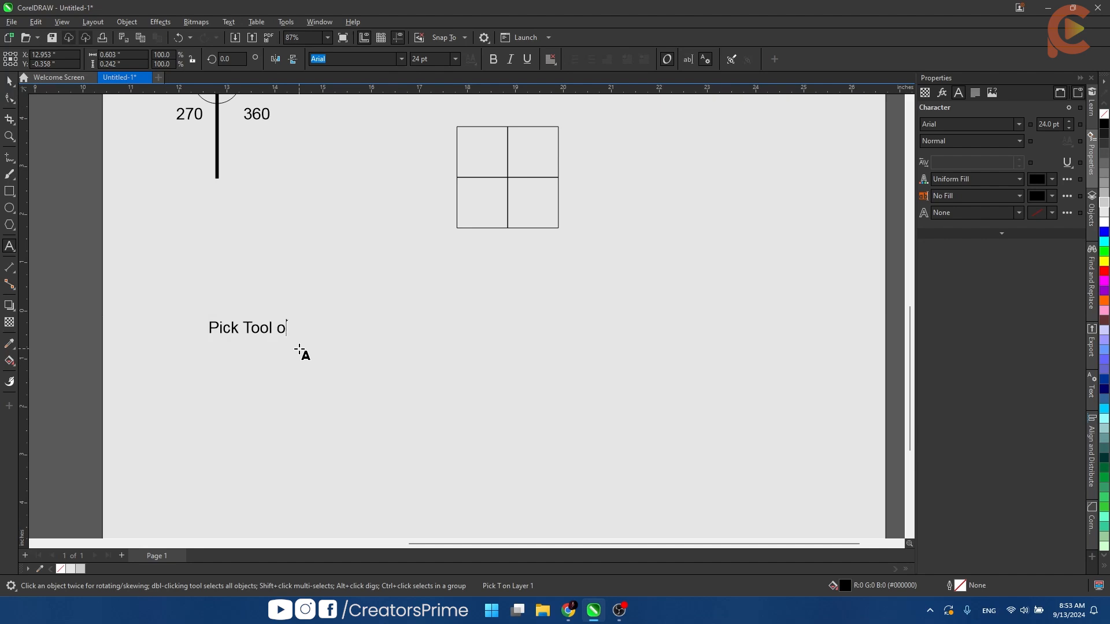
type("ne Click")
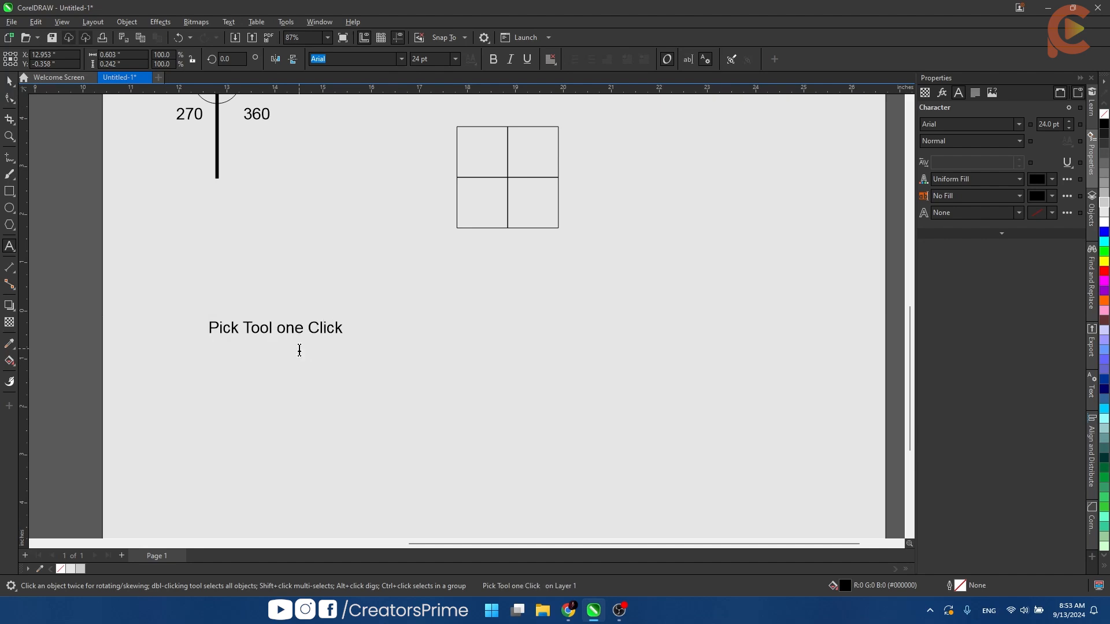
key("ctrl+space")
- Duplicate the label straight below near the page's lower part and change the copy to "Pick Tool Two Click"
scroll(299, 352, "up", 1)
mouse_move(298, 338)
left_mouse_down()
mouse_move(307, 213)
mouse_move(284, 350)
left_mouse_up()
right_click(284, 351)
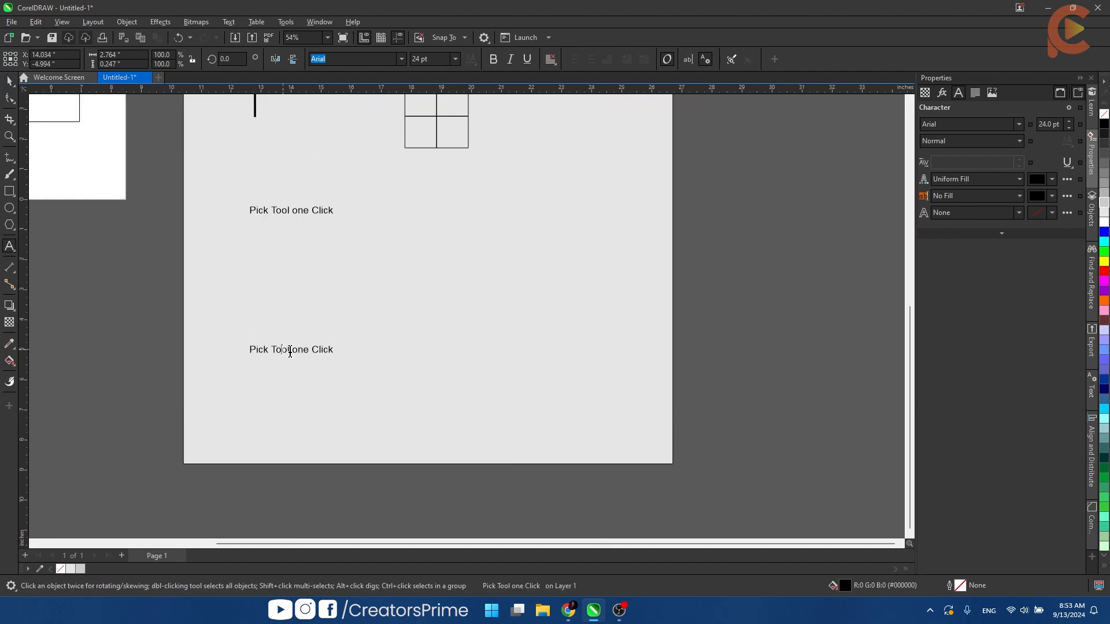
double_click(291, 349)
type("Two")
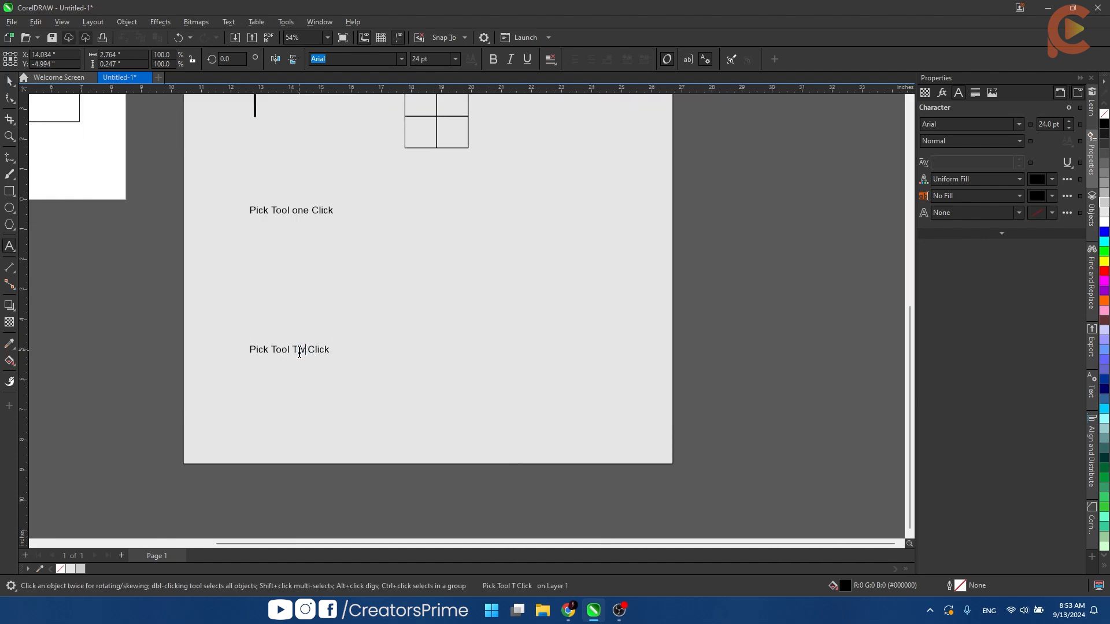
key("ctrl+space")
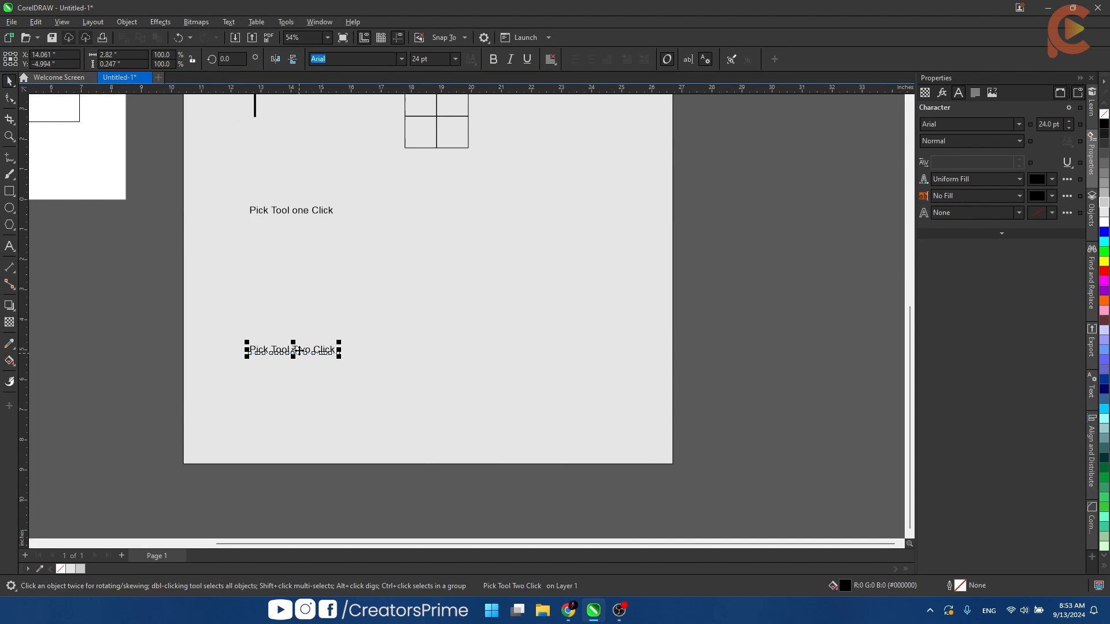
- Place a square and a narrower rectangle of the same height side by side to the right of the "Pick Tool one Click" label
left_click(479, 292)
scroll(423, 247, "up", 1)
left_click_drag(434, 172, 418, 277)
left_click_drag(400, 206, 530, 301)
scroll(360, 302, "up", 2)
left_click(551, 324)
- Draw a horizontal line about 1.07 inches long from the square toward the narrow rectangle and add an arrowhead at its right end
key("F5")
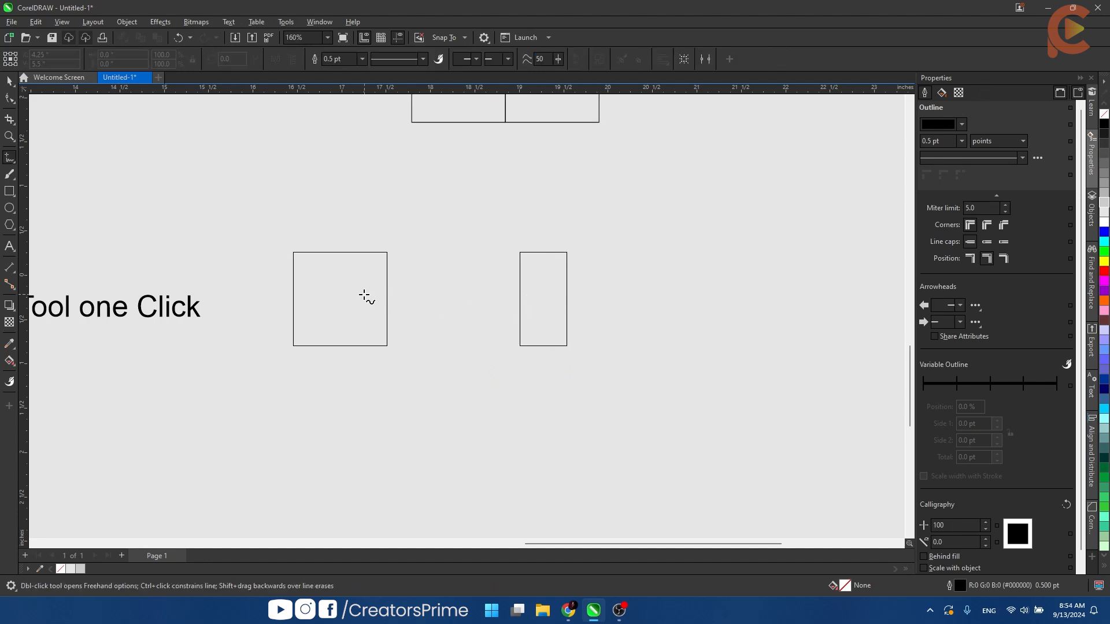
left_click(405, 293)
left_click(501, 294)
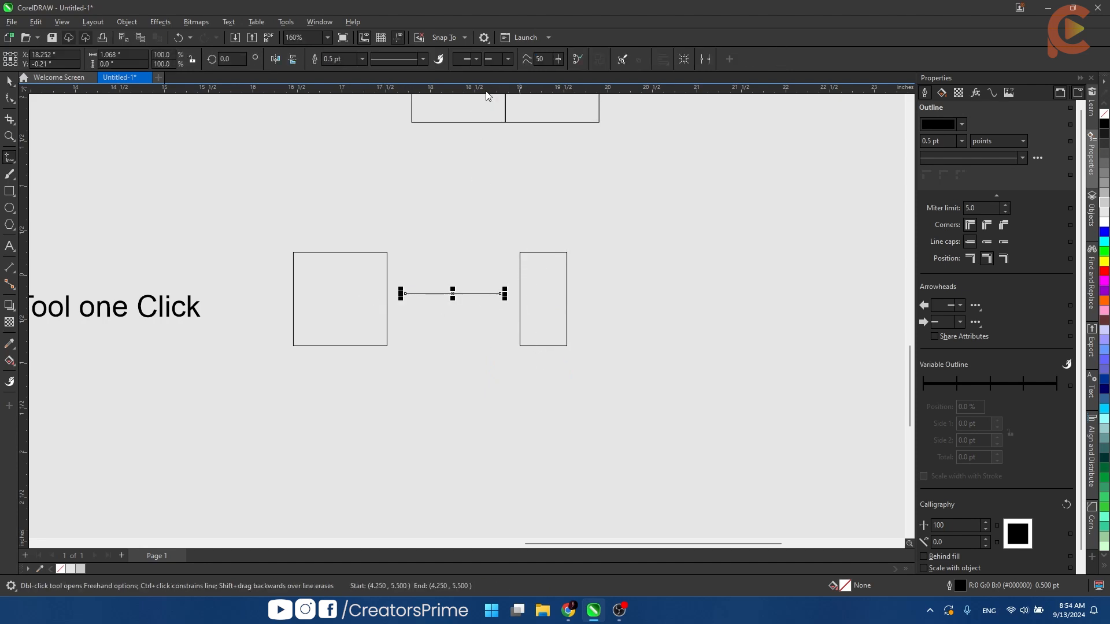
left_click(497, 59)
left_click(502, 118)
key("space")
left_click(605, 270)
- Place a copy of the narrow rectangle to its right, with its size reduced to 0.528 by 0.442 inches
scroll(600, 272, "down", 2)
left_click_drag(600, 273, 537, 282)
right_click(536, 283)
left_click(601, 290)
left_click(530, 303)
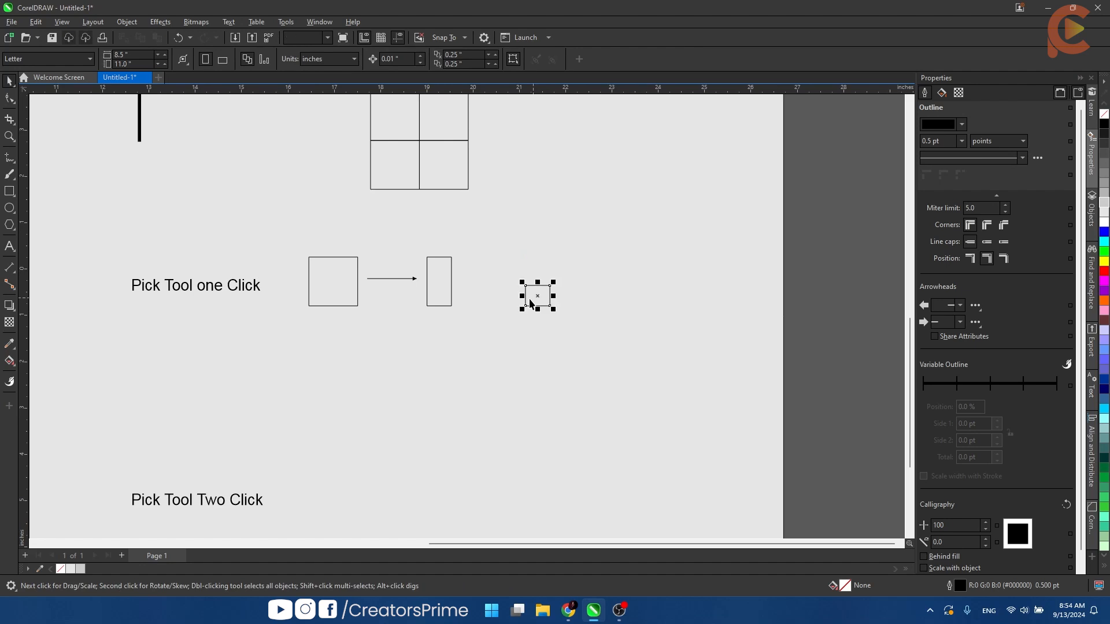
left_click(522, 297)
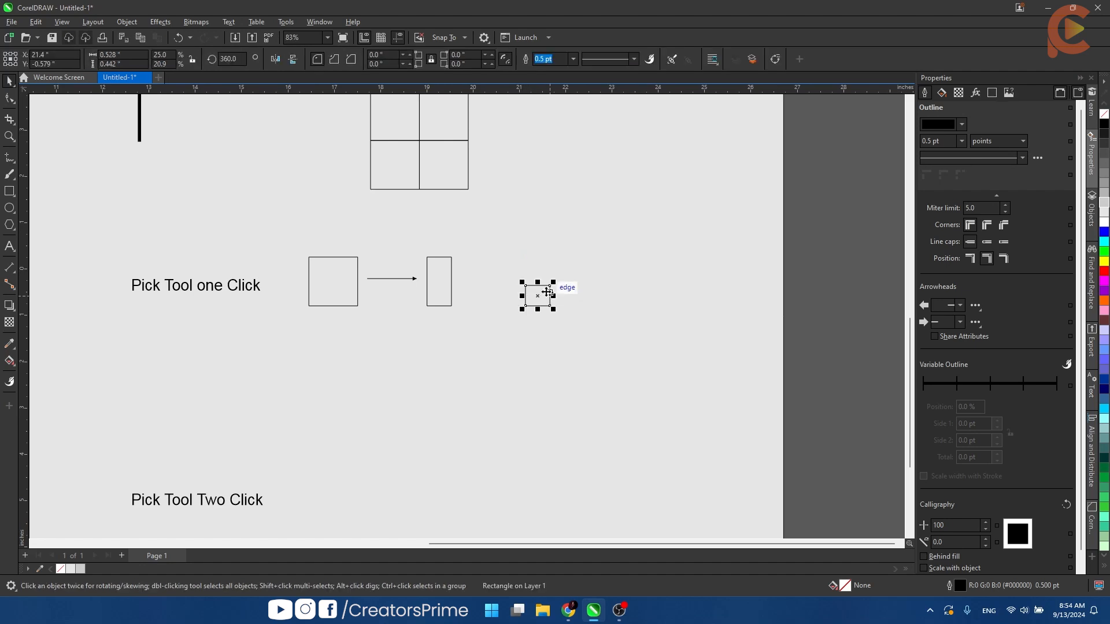
- Copy the arrow between the narrow and small rectangles, align the copy with the small rectangle along their horizontal centers, and deselect
left_click_drag(383, 279, 535, 276)
left_click(499, 280, "shift")
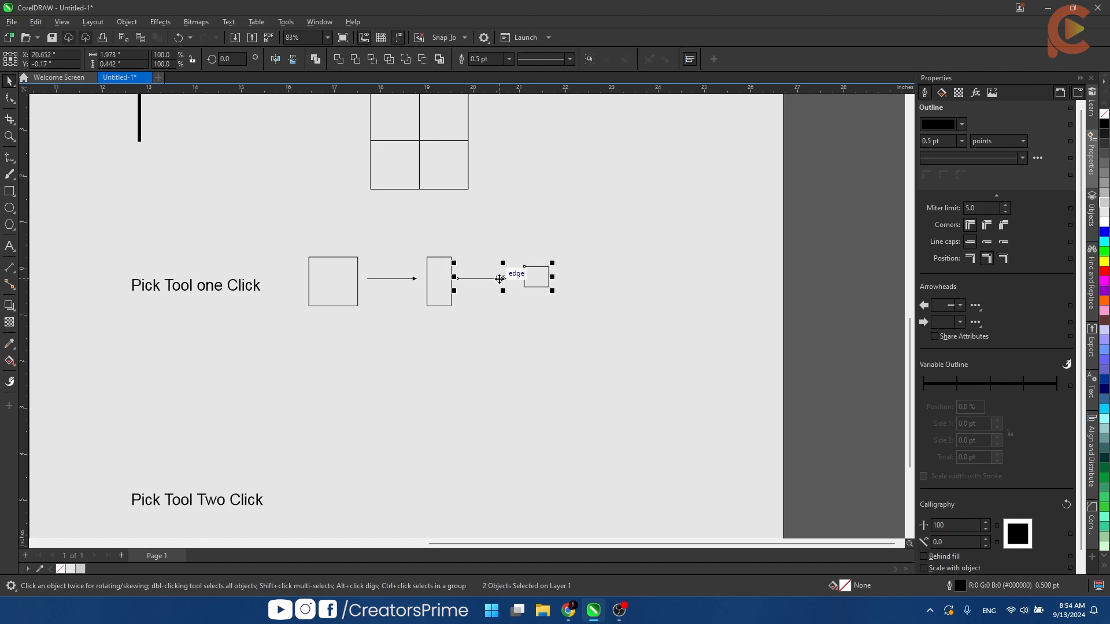
key("e")
left_click(546, 245)
- Add the text label "Width" above the narrow rectangle in the "Pick Tool one Click" row
scroll(536, 304, "down", 2)
left_click_drag(535, 304, 538, 234)
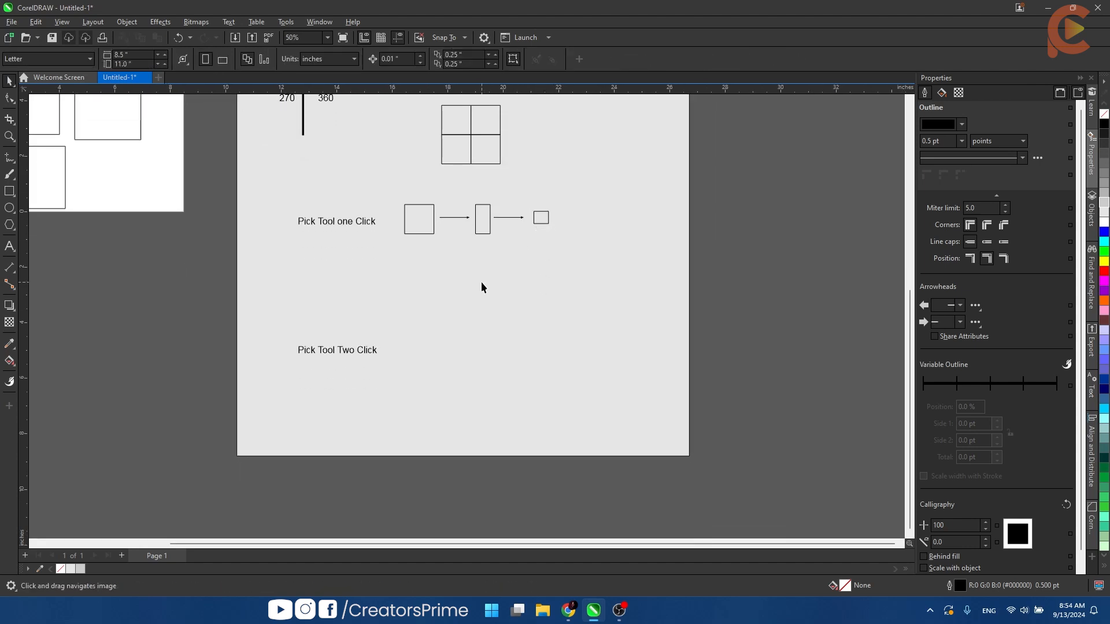
scroll(478, 282, "up", 1)
left_click_drag(462, 285, 465, 240)
scroll(426, 174, "up", 1)
left_click_drag(397, 168, 373, 272)
scroll(384, 227, "up", 3)
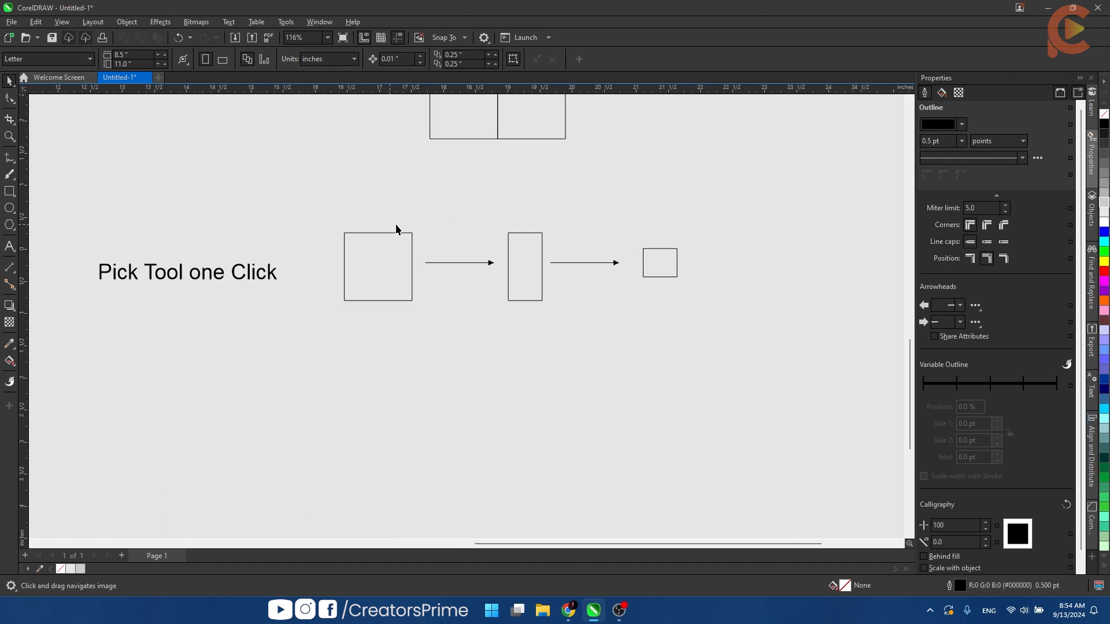
key("F8")
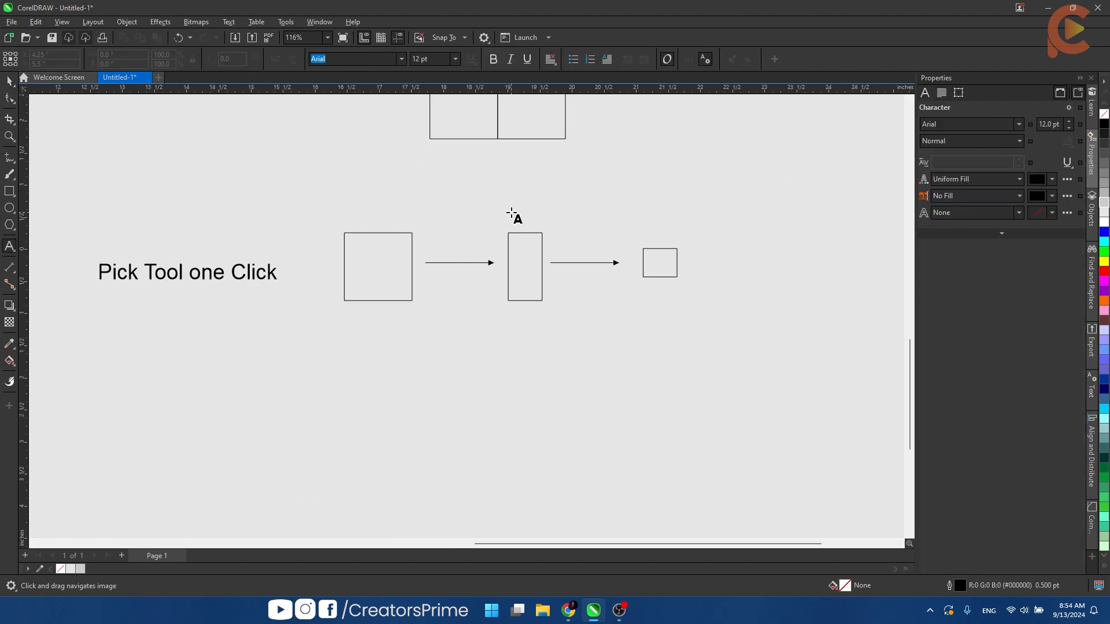
left_click(546, 239)
type("Width")
key("ctrl+space")
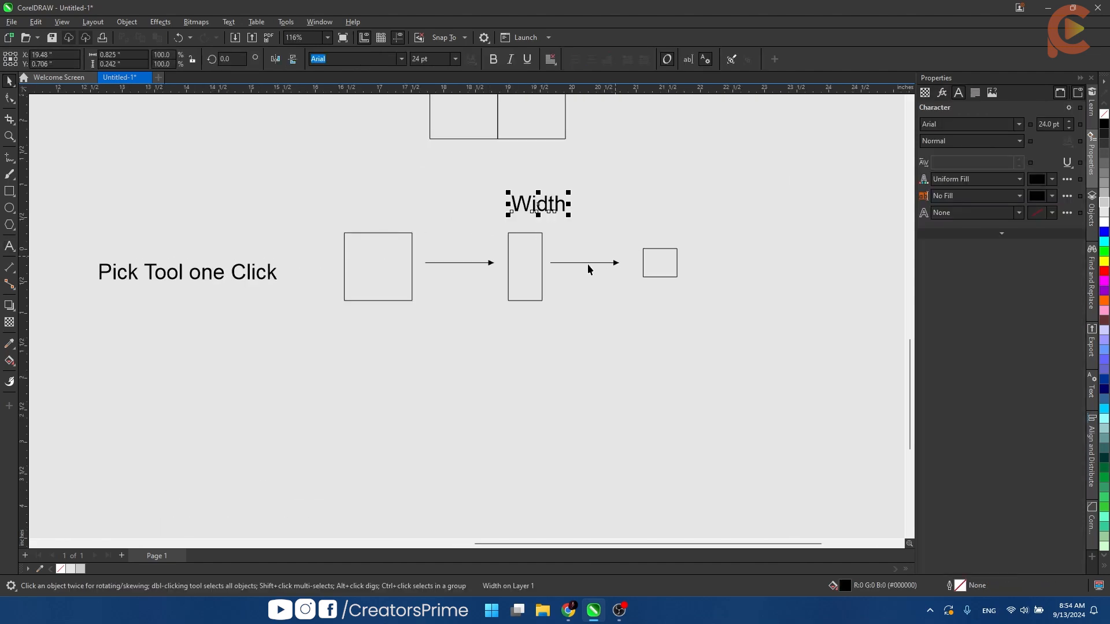
- Copy the "Width" label above the small rectangle, change the copy's text to "Height", and deselect
left_click_drag(536, 199, 655, 212)
right_click(654, 212)
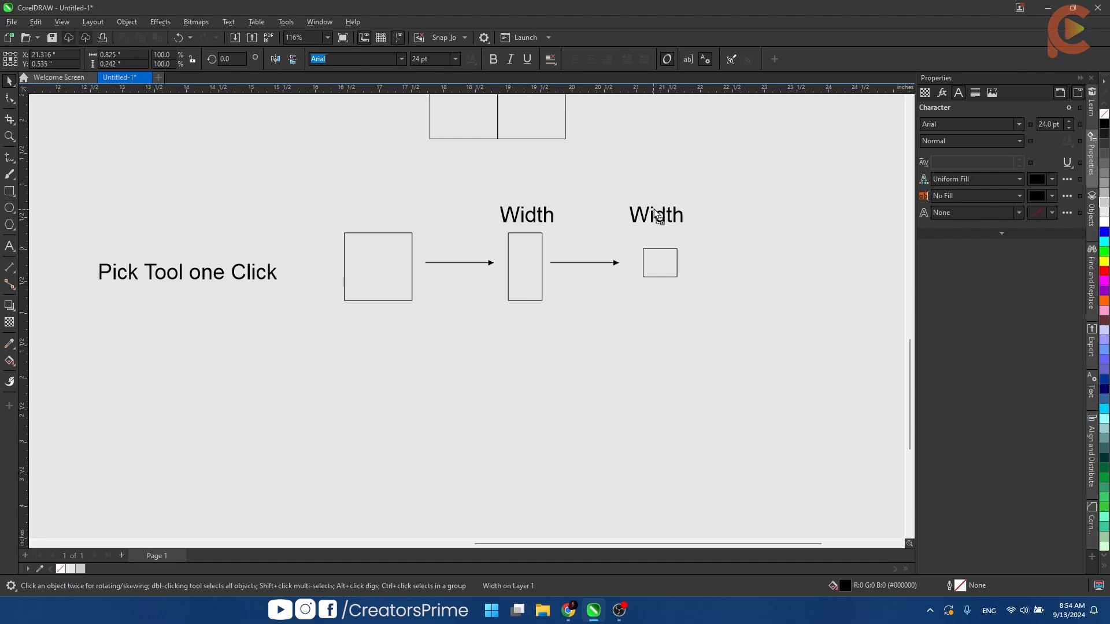
double_click(654, 213)
type("H")
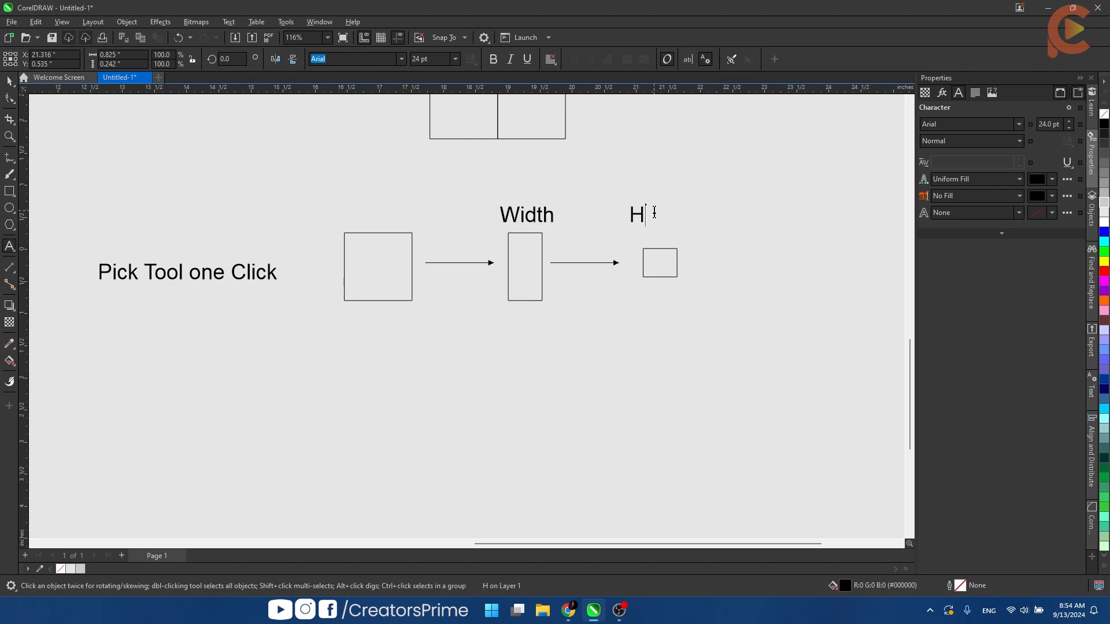
type("eight")
key("ctrl+space")
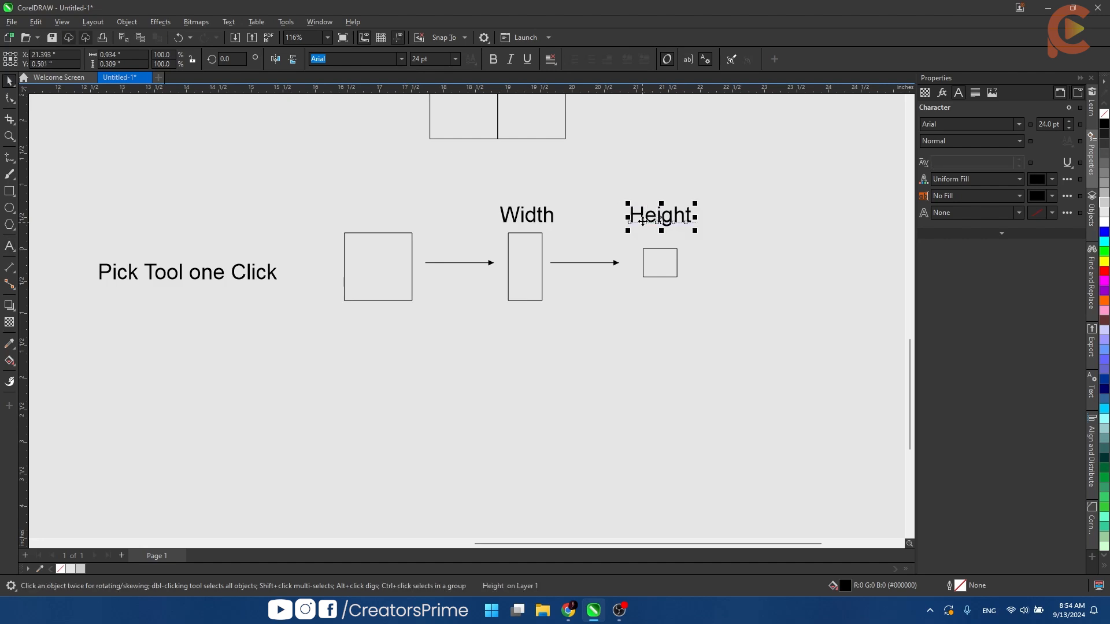
left_click(656, 307)
- Copy the square beside the "Pick Tool Two Click" label, with a copy of the arrow and another square to its right
scroll(566, 285, "down", 3)
left_click_drag(567, 273, 577, 205)
left_click_drag(431, 244, 432, 174)
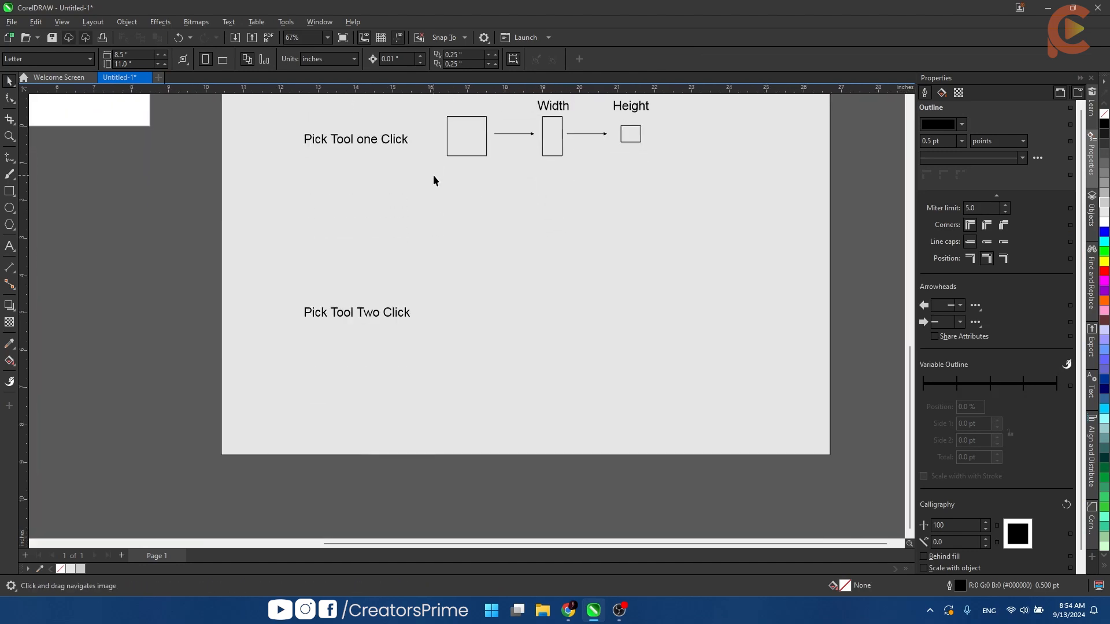
left_click(482, 142)
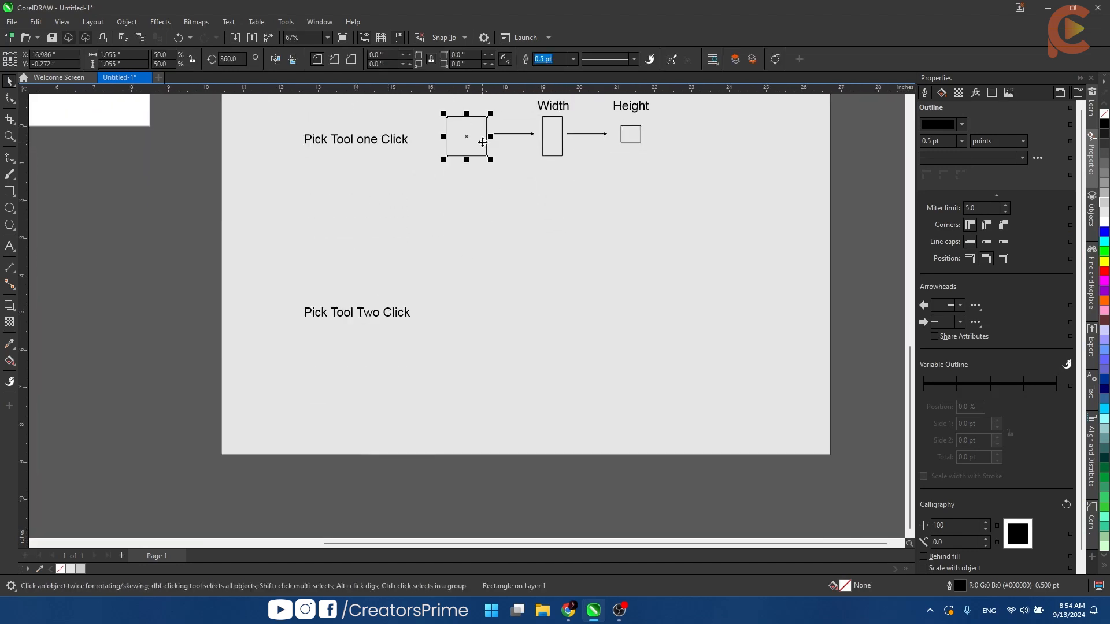
left_click(482, 137)
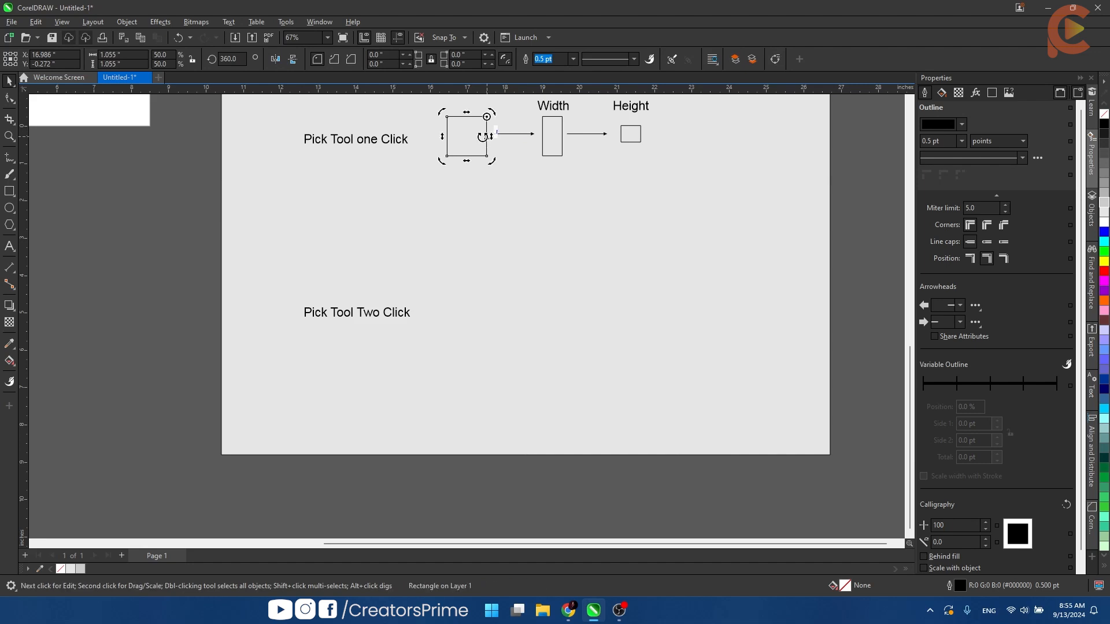
left_click(470, 139)
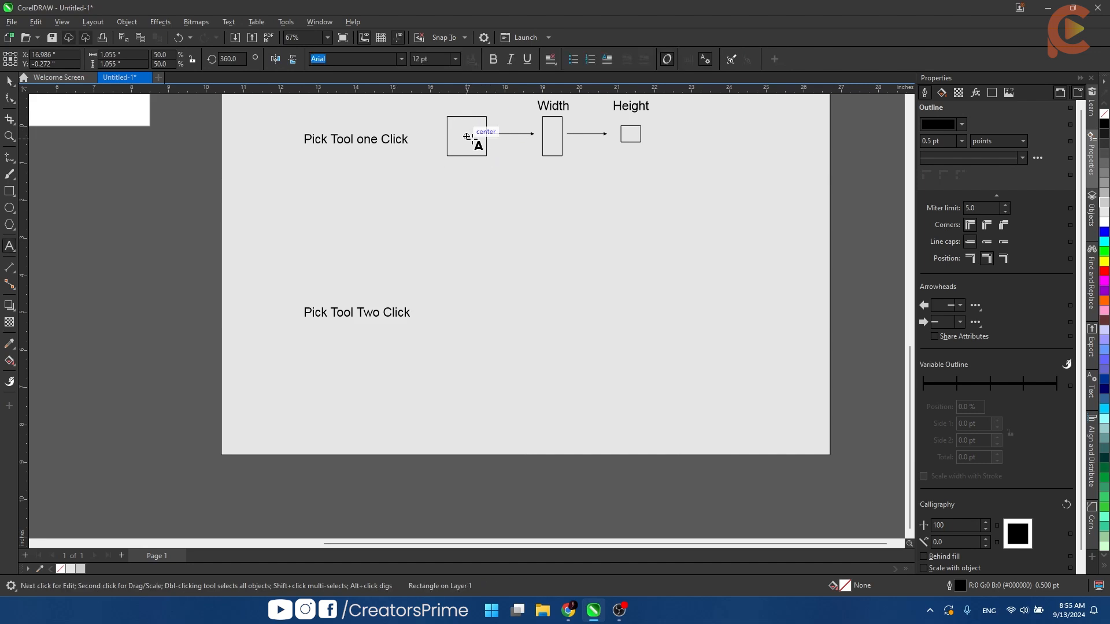
left_click_drag(474, 199, 485, 349)
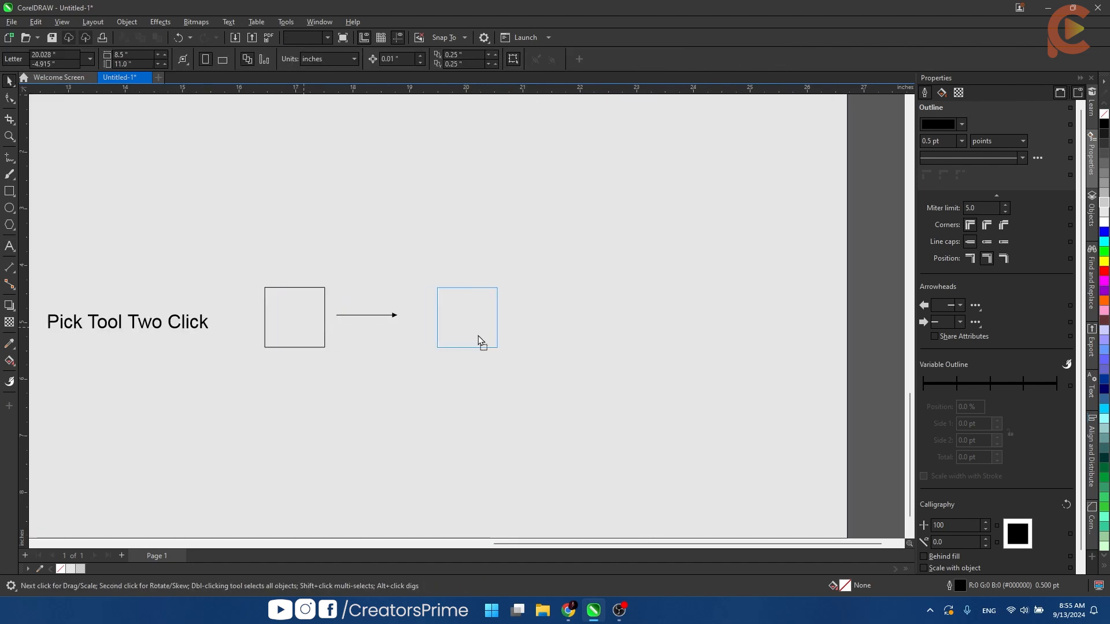
left_click(478, 341)
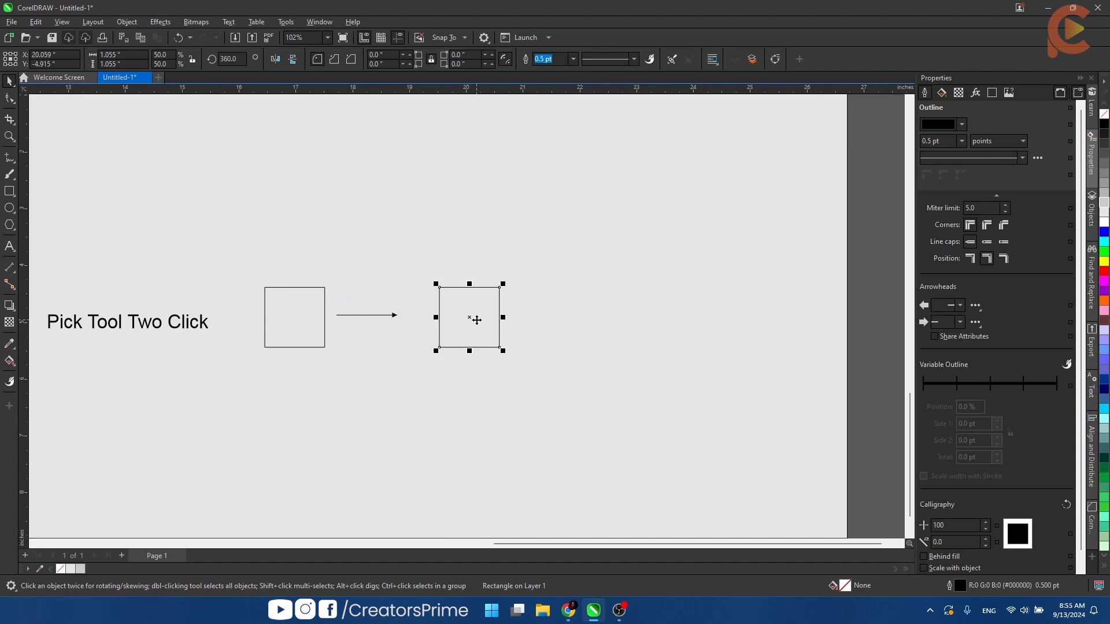
- Create a copy of the second square rotated to 315 degrees about its center and delete the unrotated square
left_click(474, 318)
left_click_drag(504, 283, 527, 311)
left_click(580, 337)
left_click(496, 291)
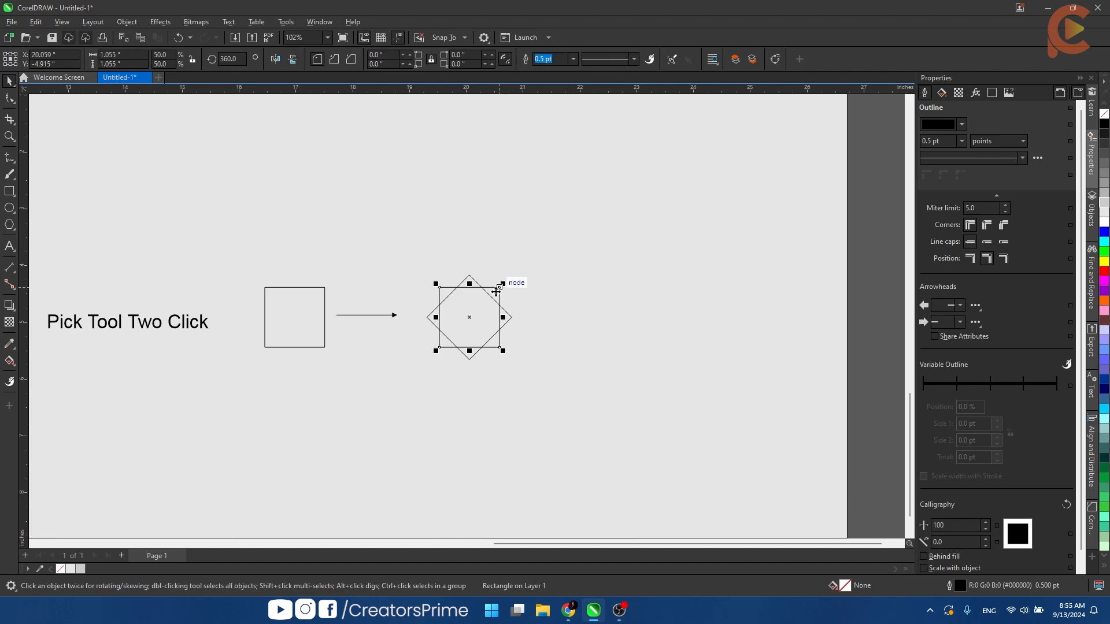
key("Delete")
- Copy the "Width" label above the diamond and change the copy's text to "Rotation"
scroll(447, 252, "down", 2)
left_click_drag(447, 253, 446, 277)
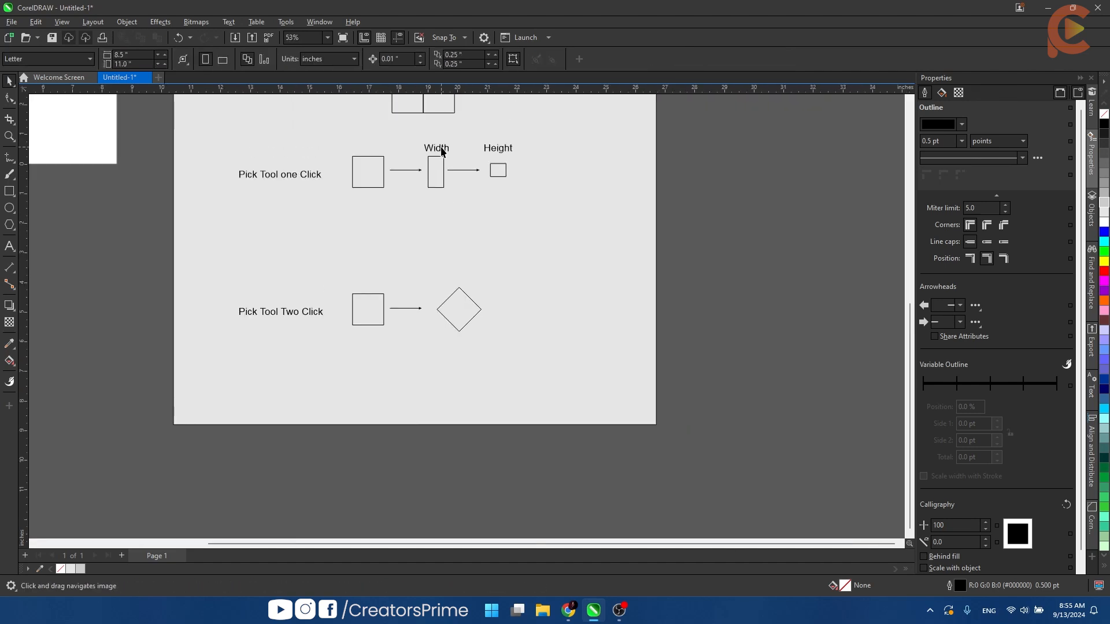
left_click_drag(441, 150, 456, 289)
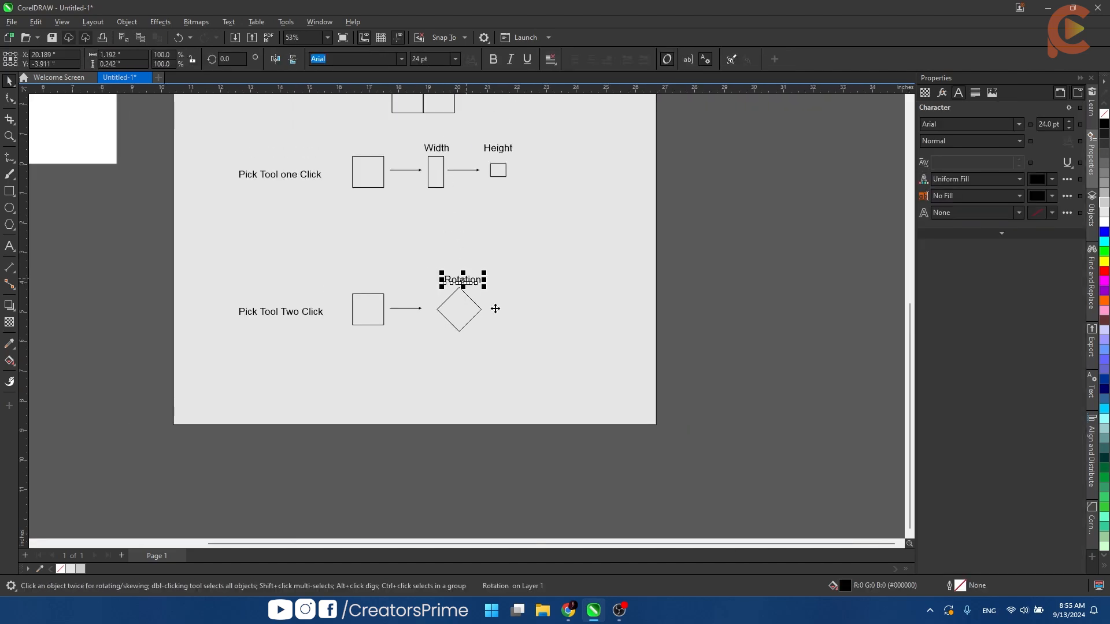
left_click(458, 319)
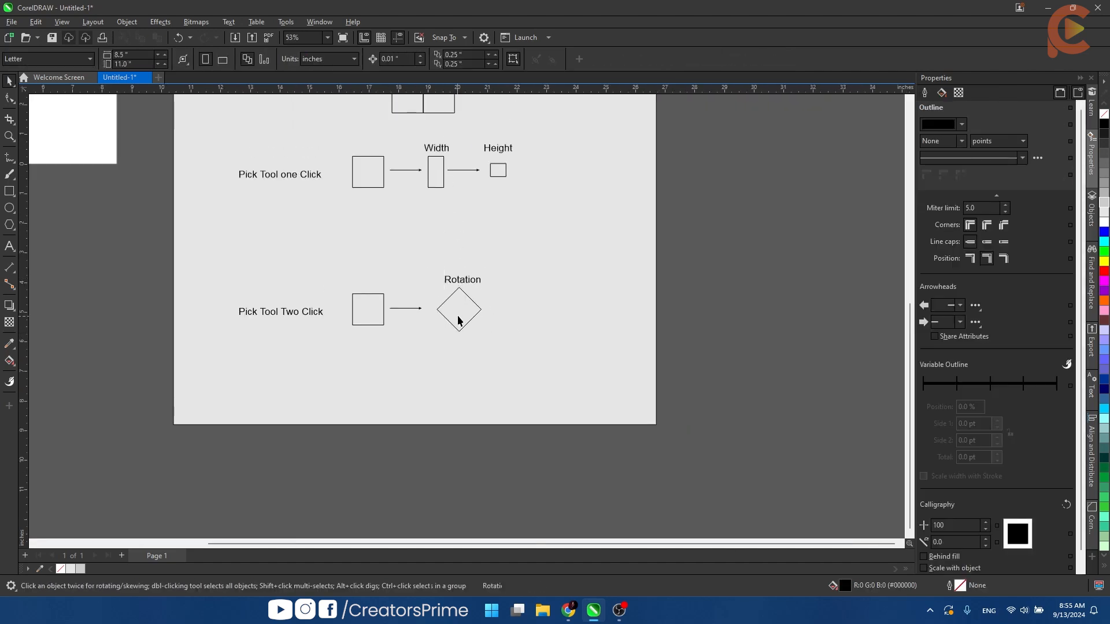
- Copy the arrow to the right of the diamond and add an "Angle" label above "Rotation"
scroll(458, 320, "up", 2)
left_click_drag(365, 303, 397, 317)
left_click(484, 312)
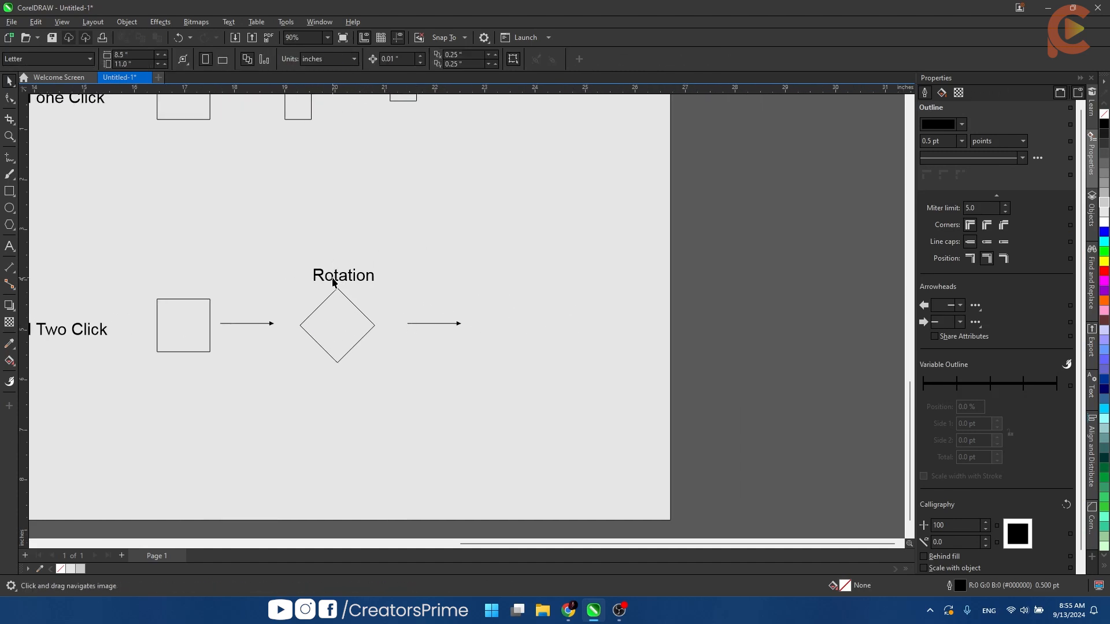
left_click_drag(339, 277, 340, 242)
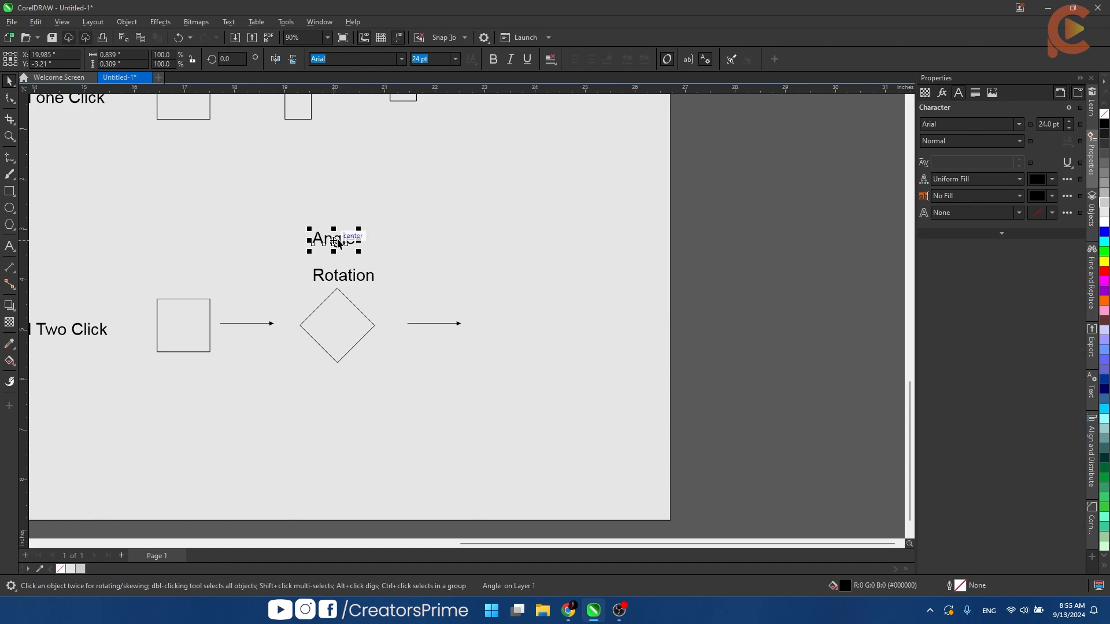
left_click(374, 347)
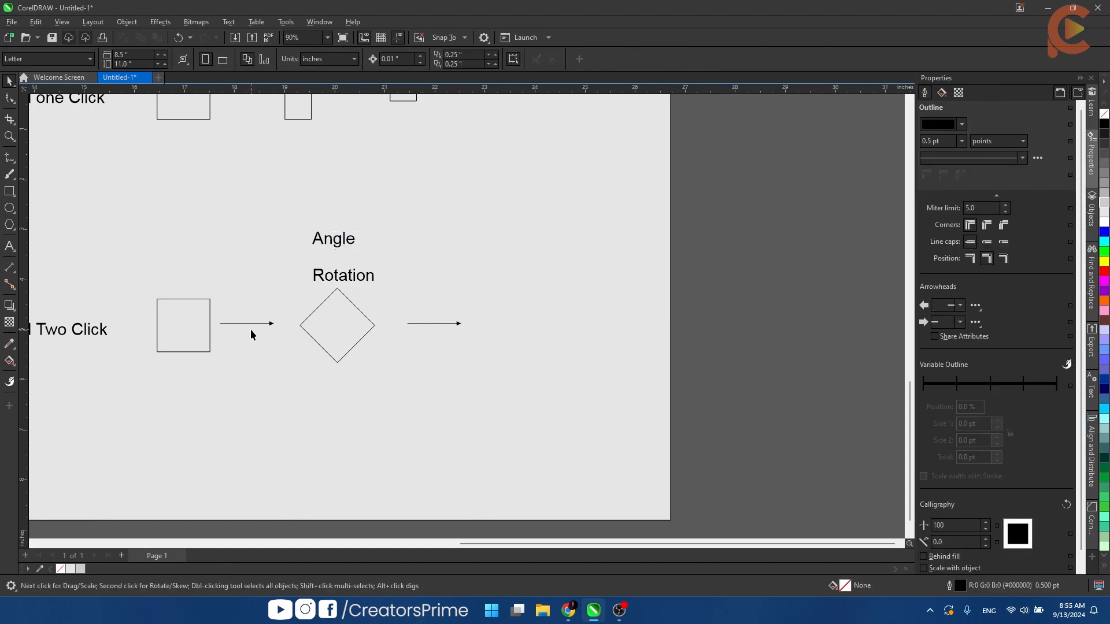
- Place a copy of the diamond after the second arrow, skew it vertically downward, and label it "Skew"
left_click(349, 346)
key("F8")
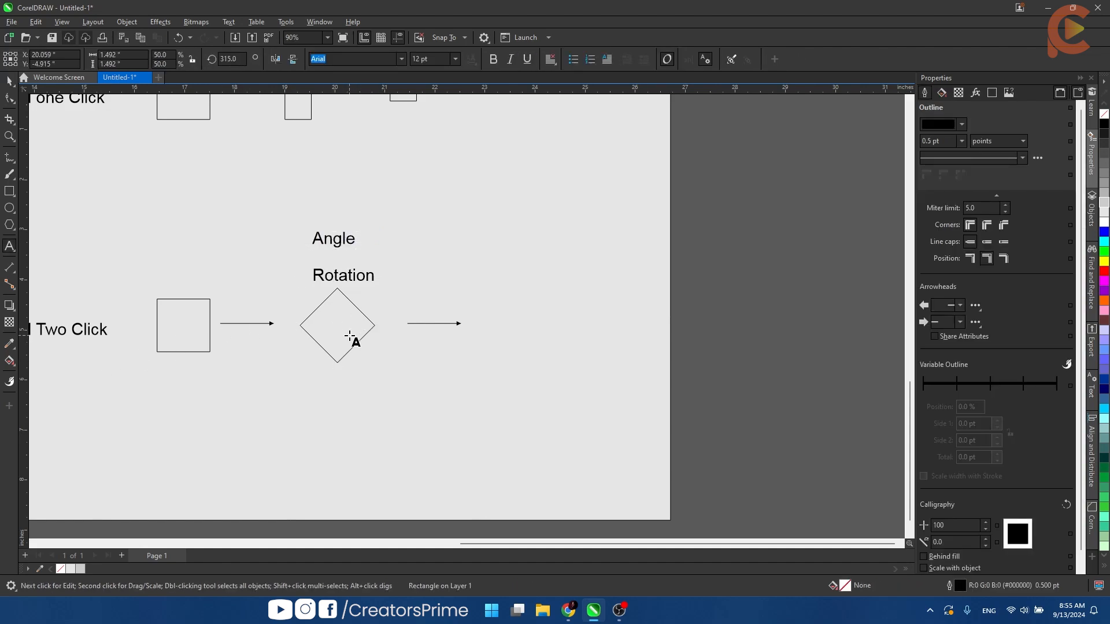
key("space")
left_click_drag(347, 336, 528, 363)
right_click(528, 362)
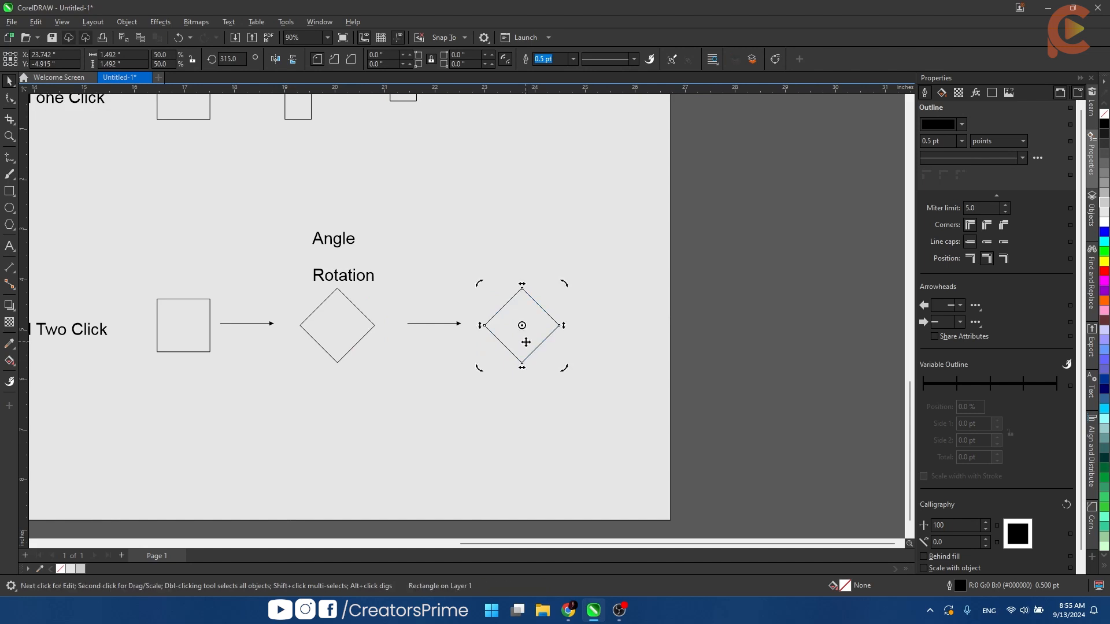
left_click_drag(563, 326, 570, 351)
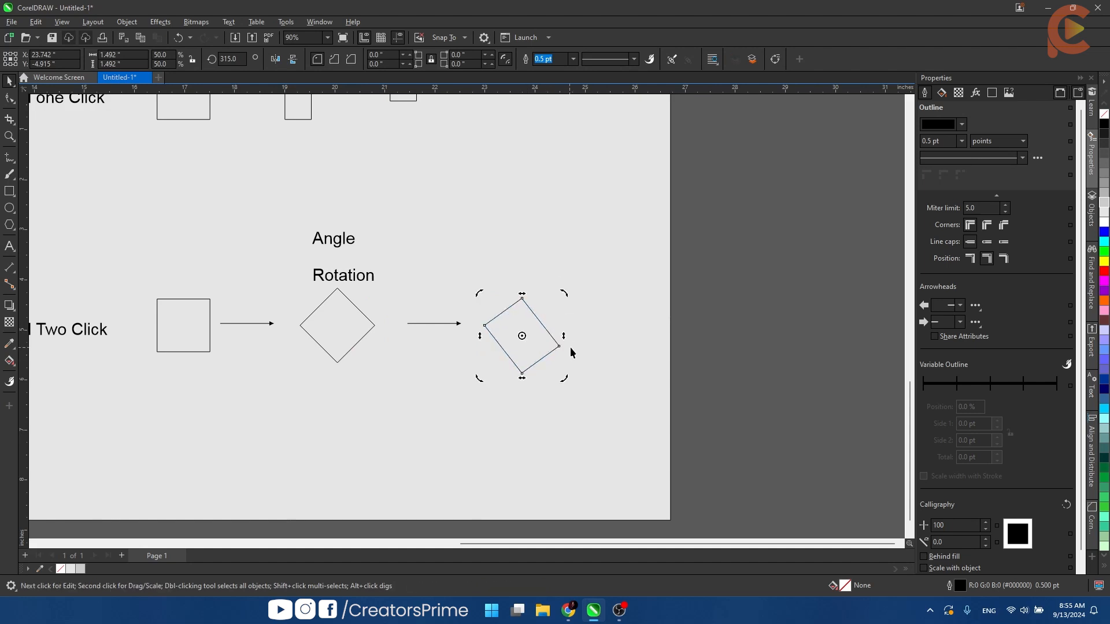
key("Escape")
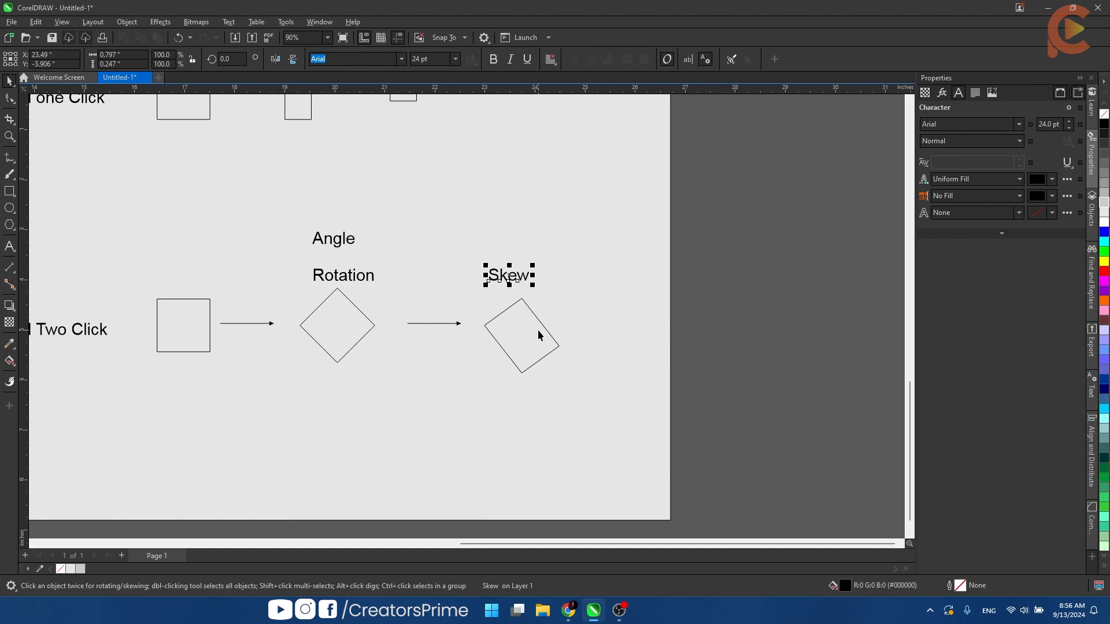
- Copy the skewed shape to its right and skew the copy upward
left_click_drag(537, 335, 645, 275)
right_click(617, 335)
left_click(616, 335)
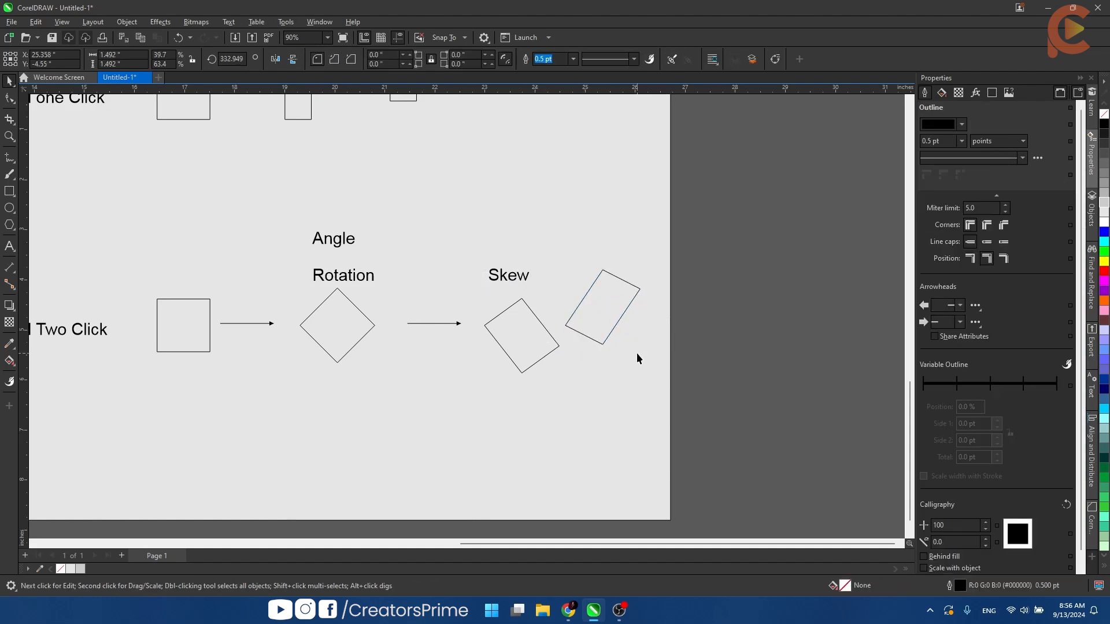
left_click(636, 354)
key("space")
key("space")
left_click_drag(608, 315, 615, 334)
left_click(575, 382)
- Label the upward-skewed shape "Skew up" and build a row below from two square copies with an arrow copy between them
scroll(567, 271, "down", 3)
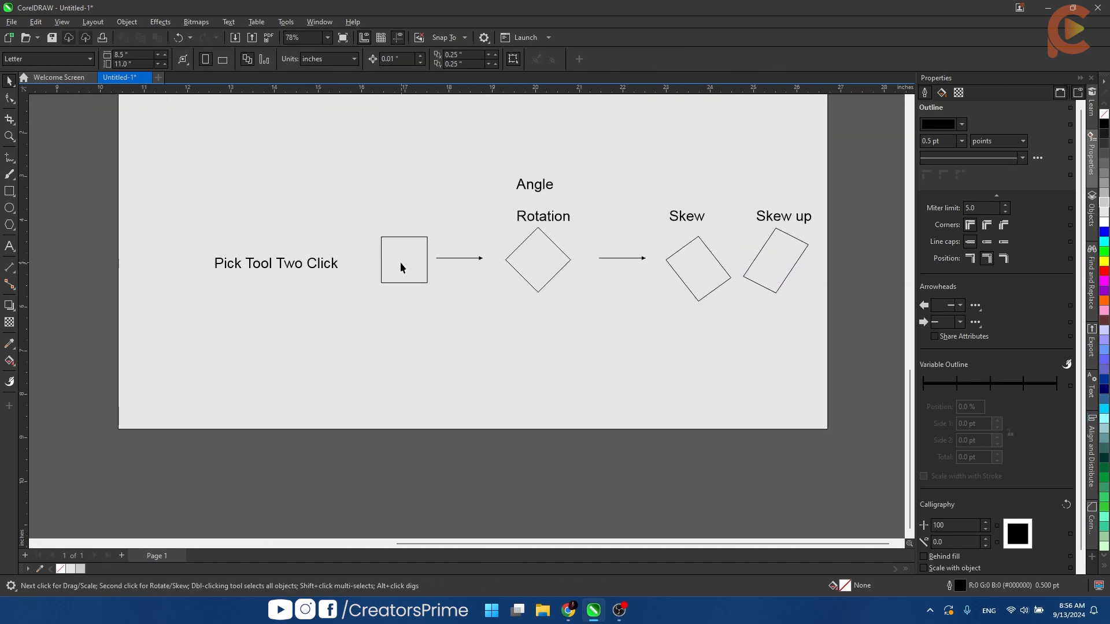
left_click_drag(400, 266, 542, 366)
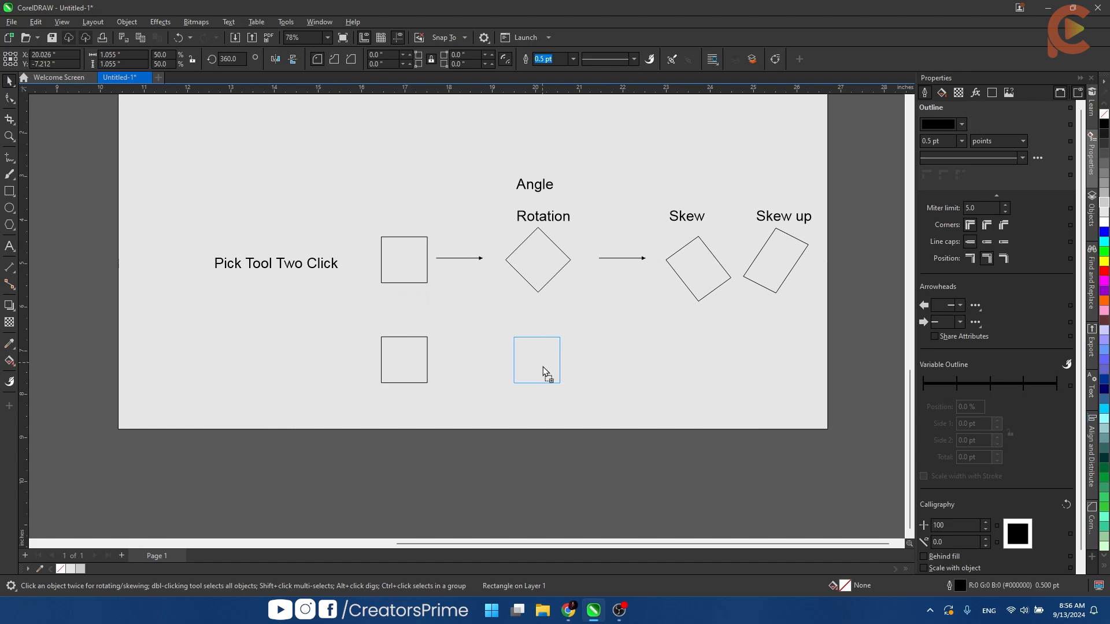
left_click_drag(462, 258, 477, 364)
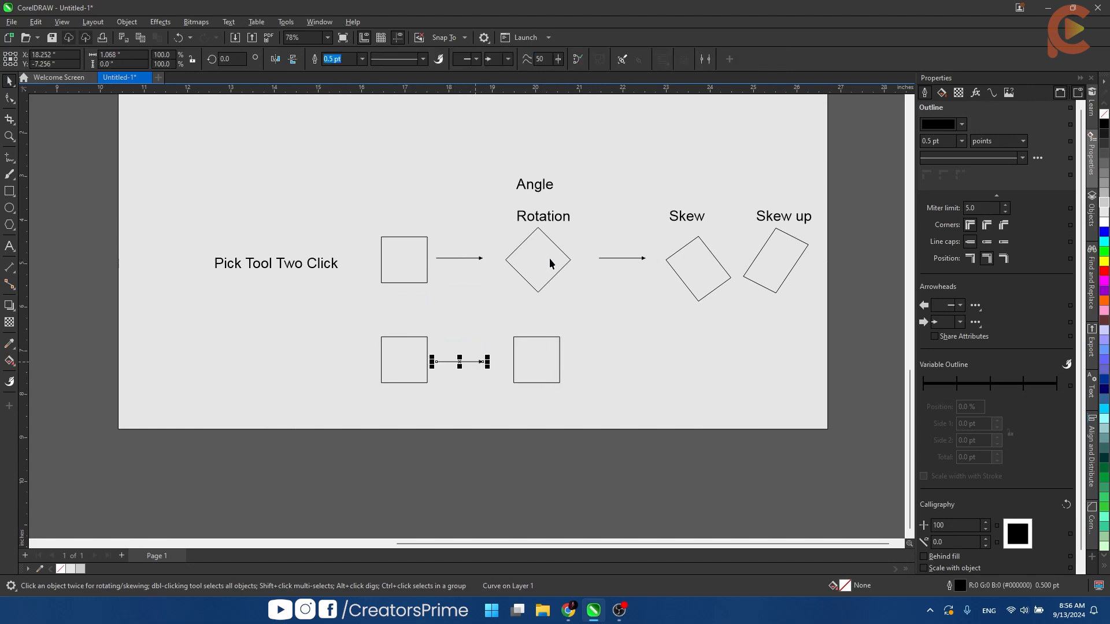
- Copy the "Rotation" label above the lower row's second square and extend the copy's text to "Rotation Copy"
left_click_drag(545, 222, 543, 320)
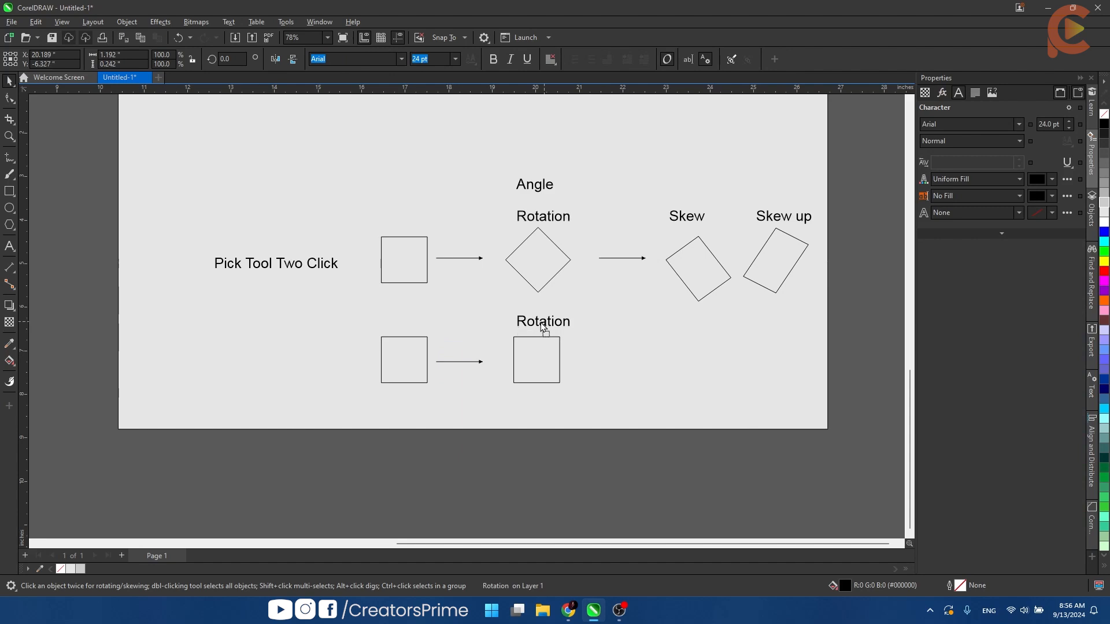
key("F8")
type("Cop")
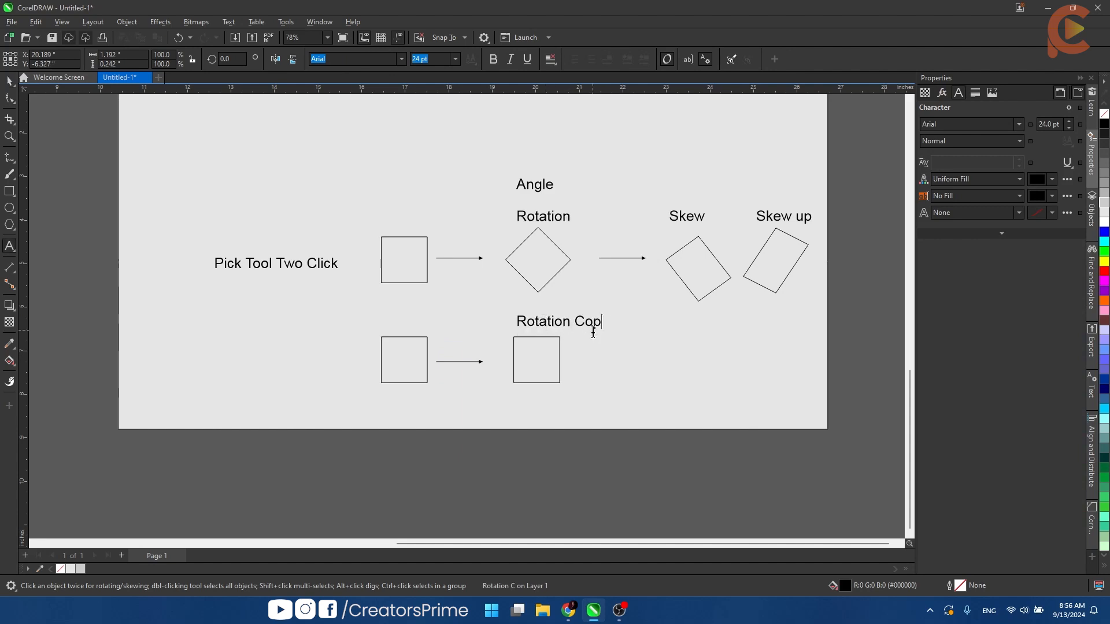
type("y")
key("ctrl+space")
- Rotate a copy of the square under "Rotation Copy" by 45 degrees about its center, keeping the original
left_click(548, 359)
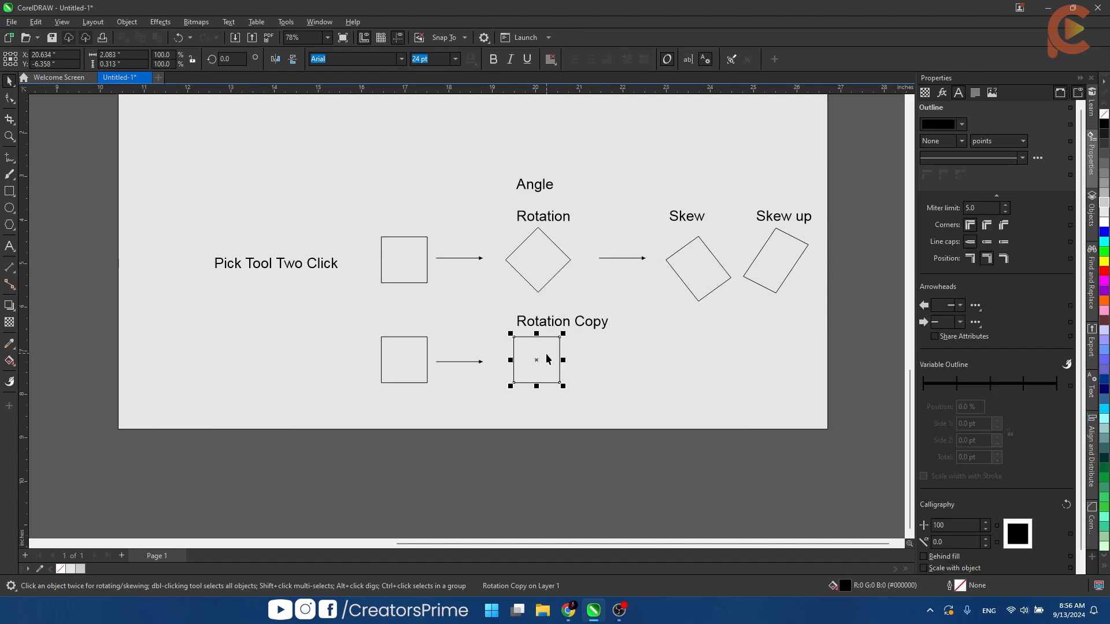
left_click(548, 358)
left_click_drag(565, 332, 537, 357)
right_click(574, 359)
left_click(589, 360)
- Move the "Rotation Copy" label so it sits centered above the overlapping squares
scroll(588, 360, "down", 1)
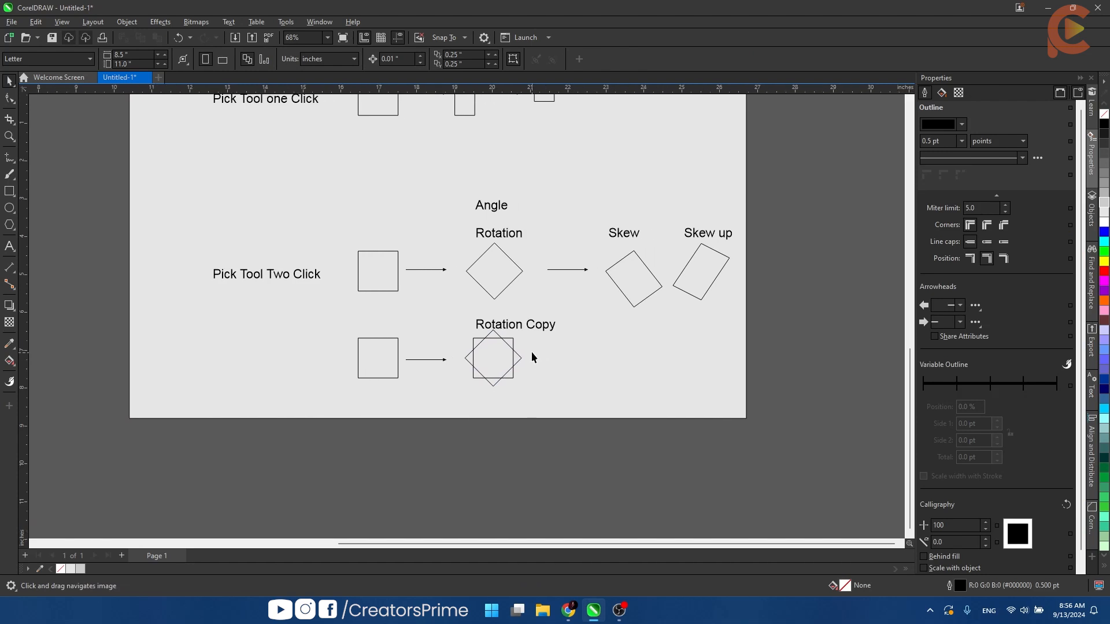
scroll(532, 357, "up", 4)
left_click_drag(517, 315, 487, 318)
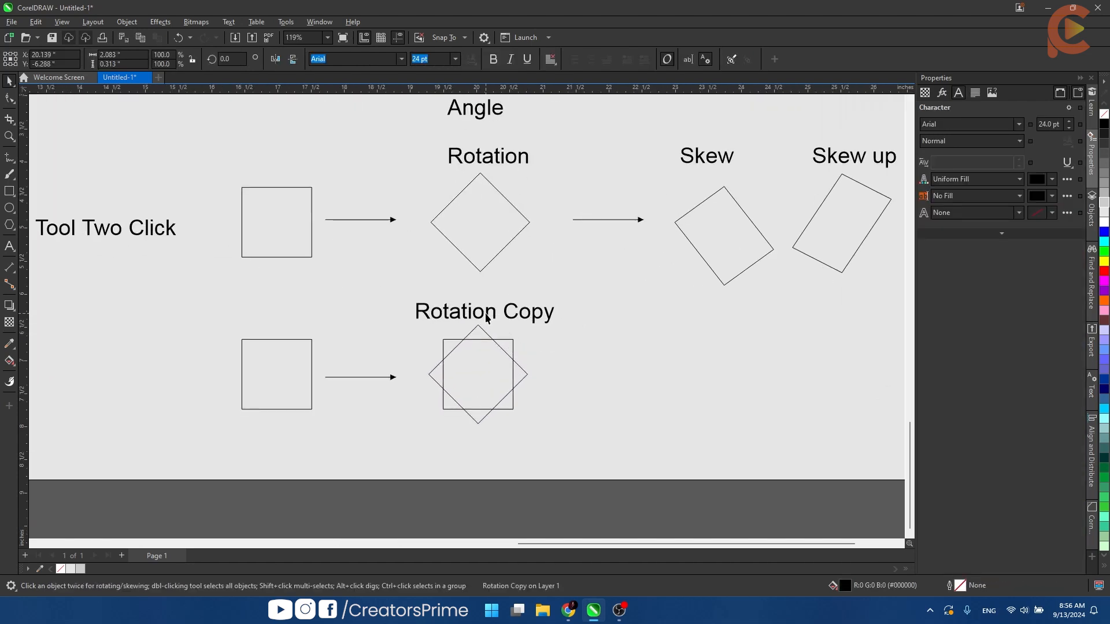
left_click(612, 379)
- Copy the lower row's arrow to the right of the overlapping squares and deselect
scroll(612, 379, "down", 1)
left_click_drag(612, 379, 407, 363)
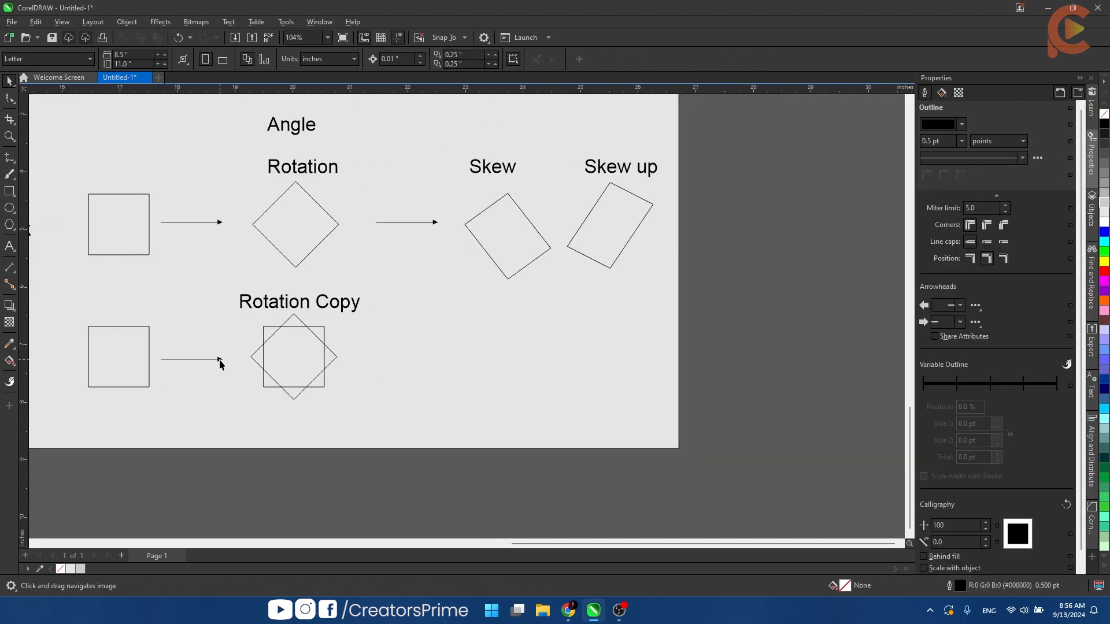
left_click_drag(220, 363, 427, 364)
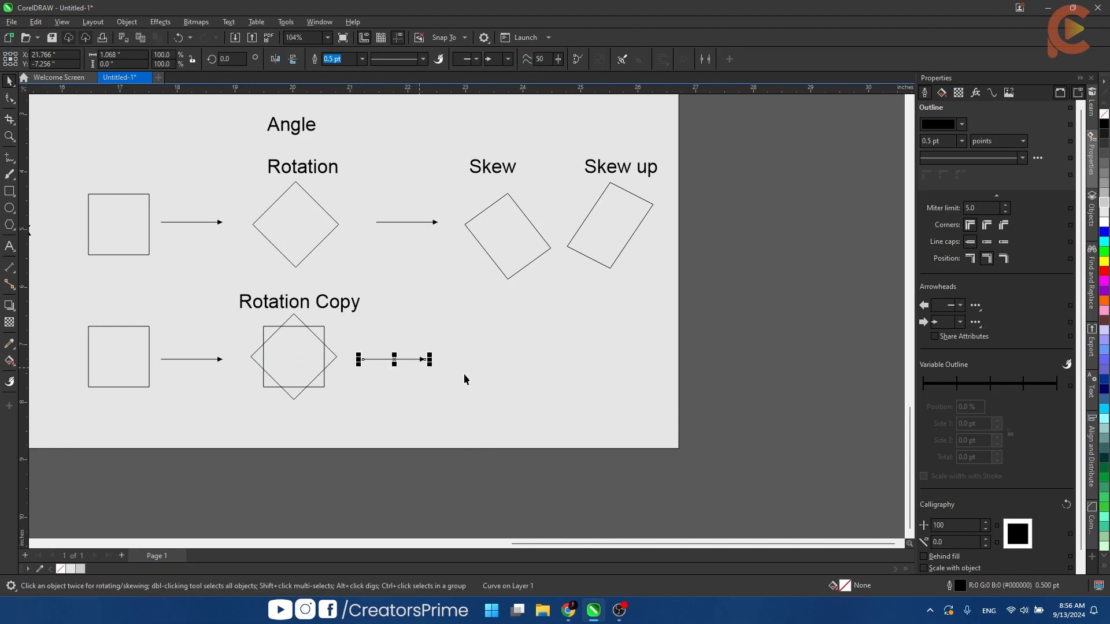
left_click(464, 380)
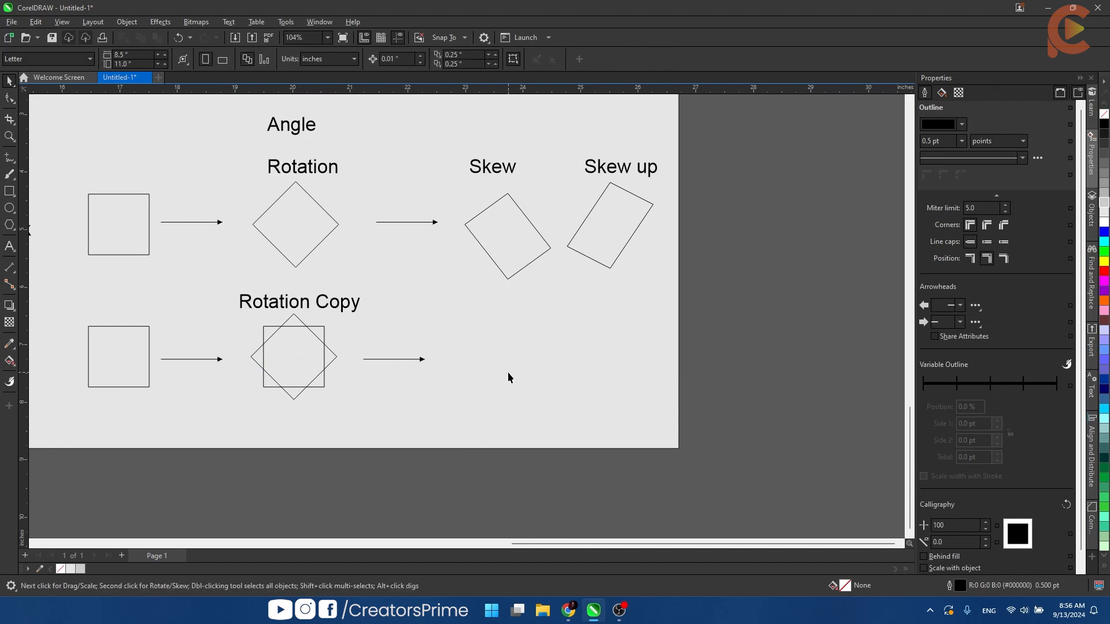
- Draw a horizontal line about 1.49 inches long beyond the lower row's last arrow and put its rotation pivot at its left end
key("F5")
left_click(475, 354)
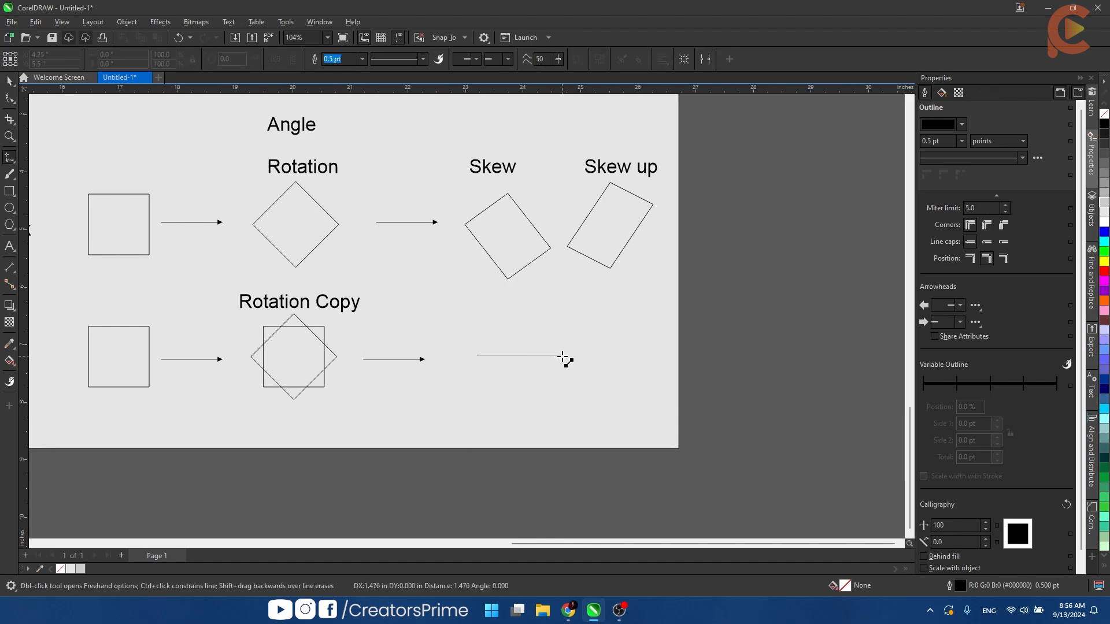
left_click(565, 354)
key("space")
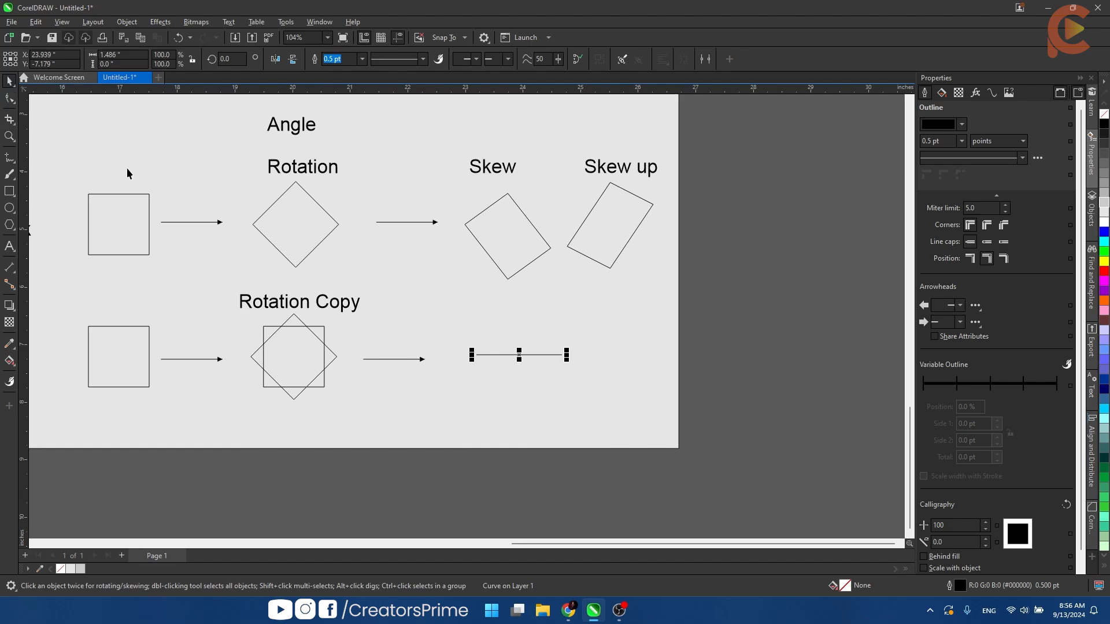
left_click(538, 355)
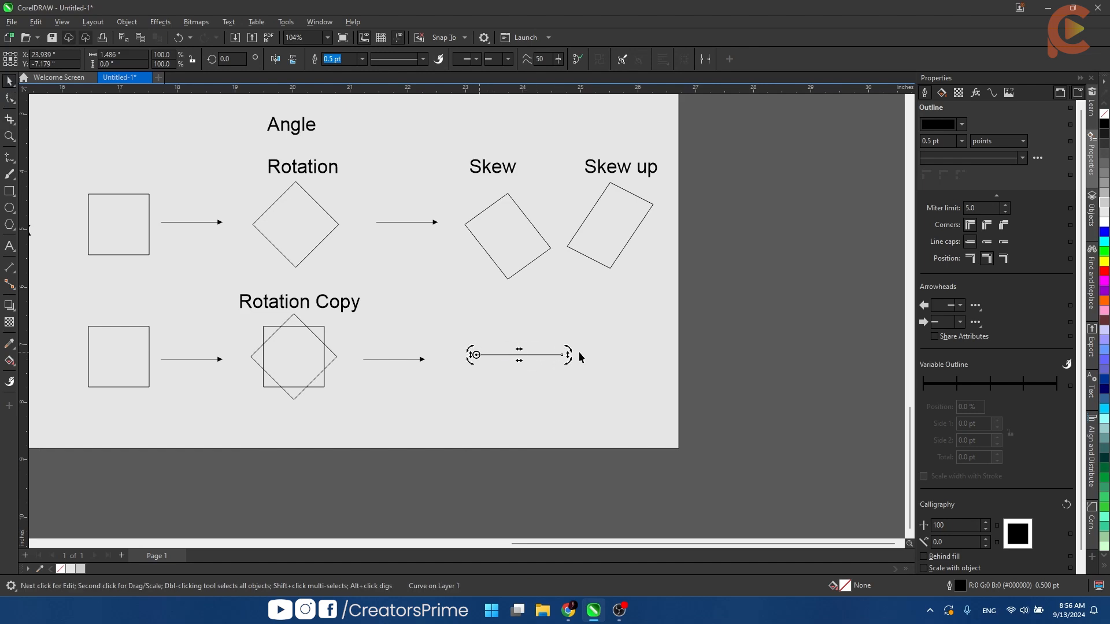
key("space")
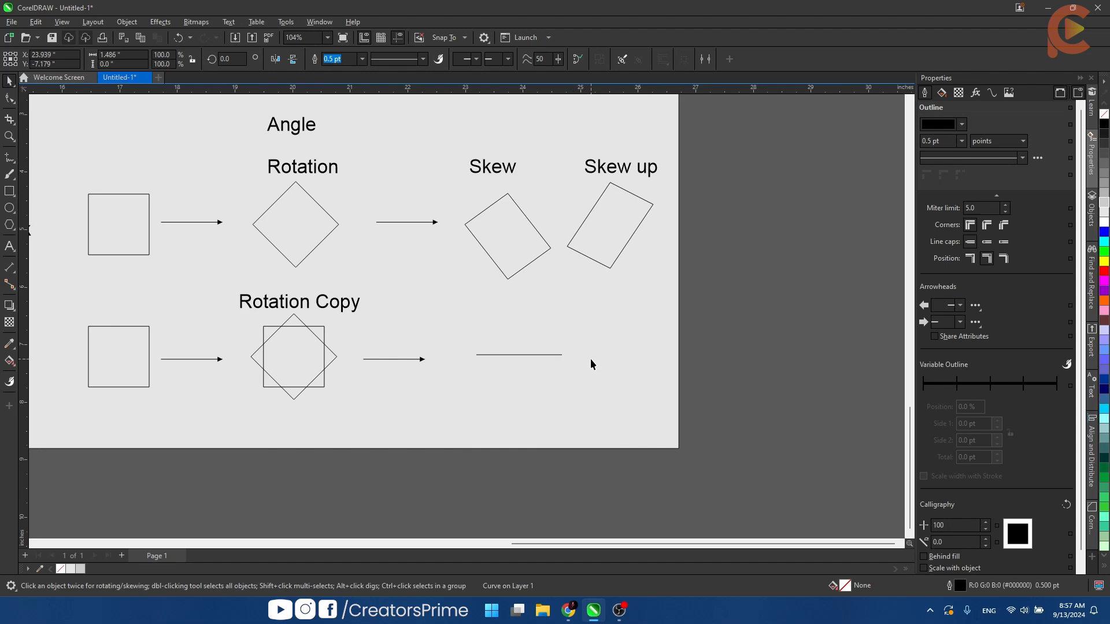
- Shorten the new line to about 0.87 inches and set its outline width to 3 pt
key("space")
mouse_move(542, 354)
left_mouse_down()
mouse_move(597, 364)
mouse_move(616, 355)
mouse_move(569, 361)
left_mouse_up()
type("3")
key("Return")
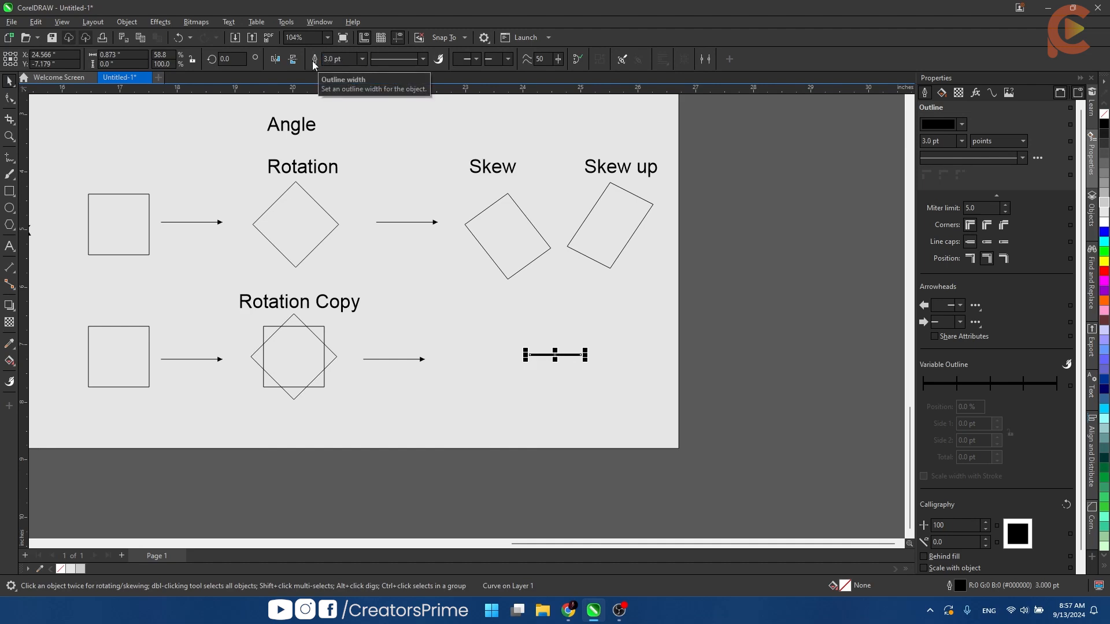
- Rotate a copy of the thick line by 30 degrees about its left end and repeat the duplication around the full circle
left_click(556, 355)
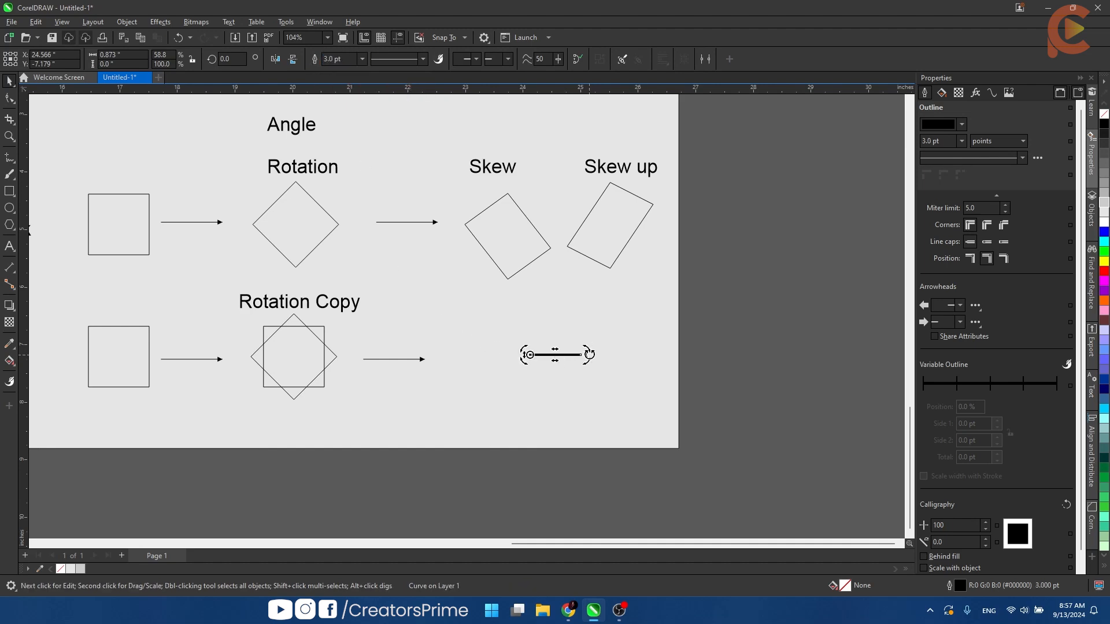
left_click_drag(588, 349, 572, 330)
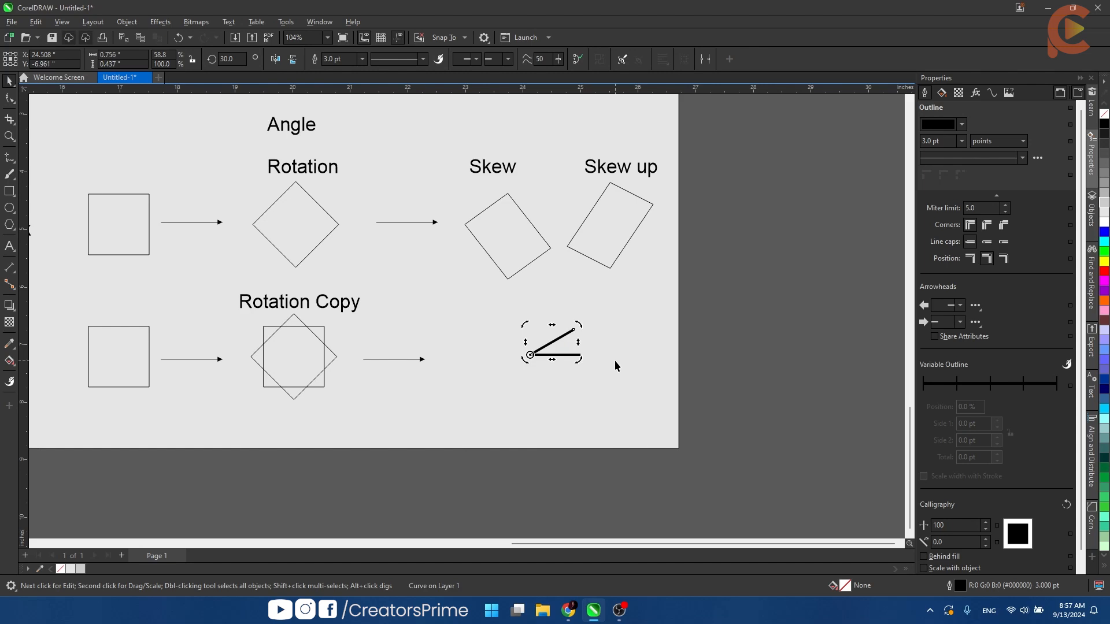
key("ctrl+r")
key("ctrl+r")
key("ctrl+r")
key("ctrl+r")
key("ctrl+r")
key("ctrl+r")
key("ctrl+r")
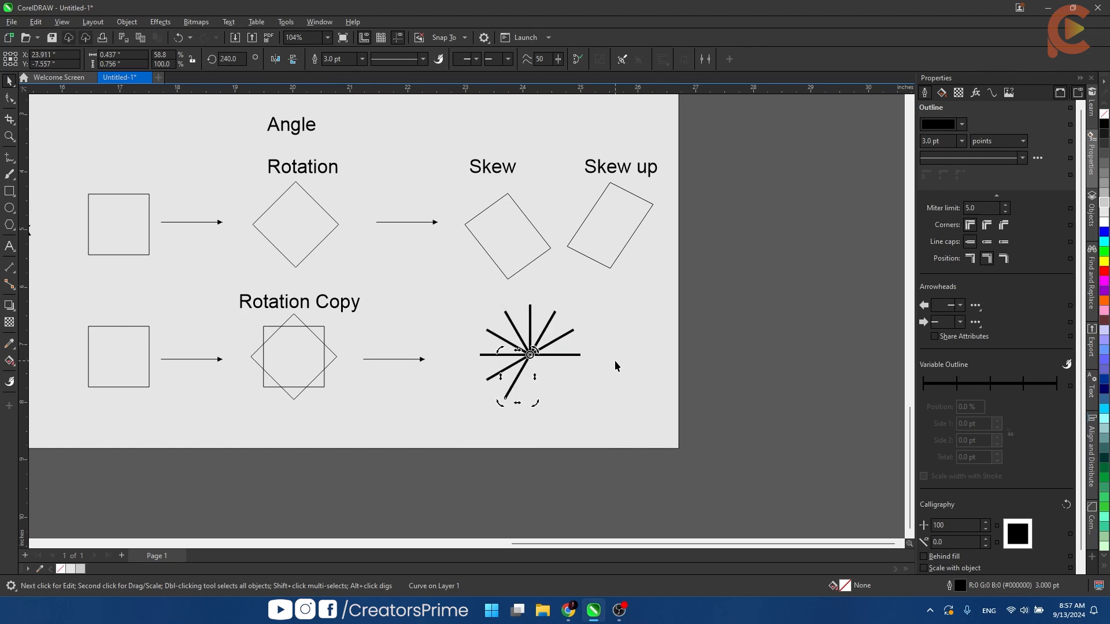
key("ctrl+r")
key("ctrl+r")
key("ctrl+r")
key("ctrl+r")
left_click(614, 360)
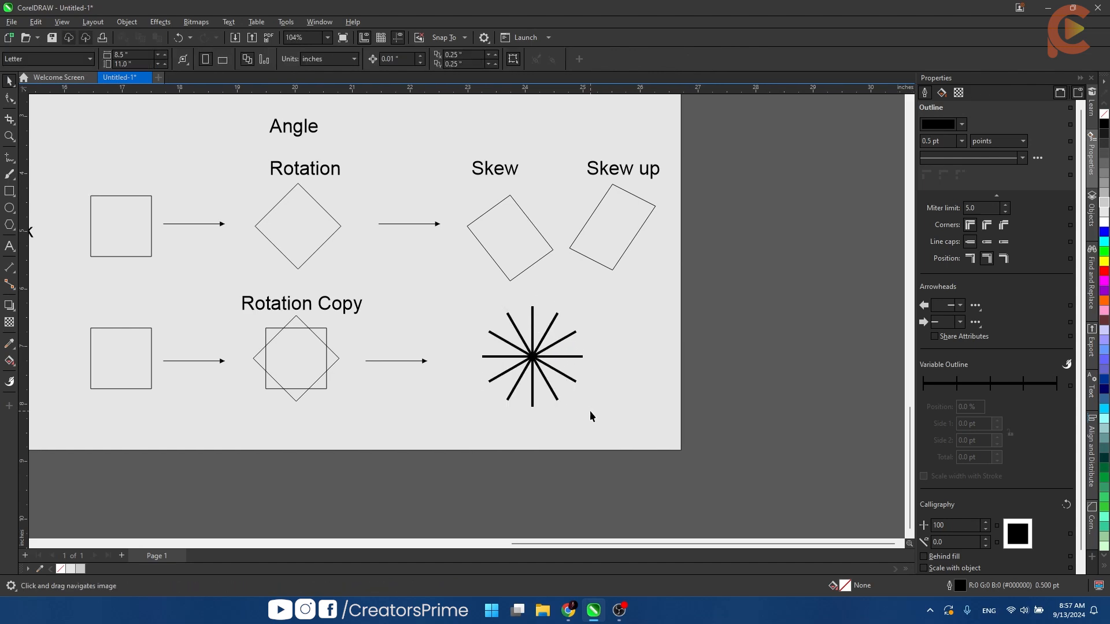
- Move the whole starburst of thick lines slightly downward and deselect it
left_click_drag(479, 331, 470, 298)
left_click_drag(529, 350, 533, 375)
left_click(417, 307)
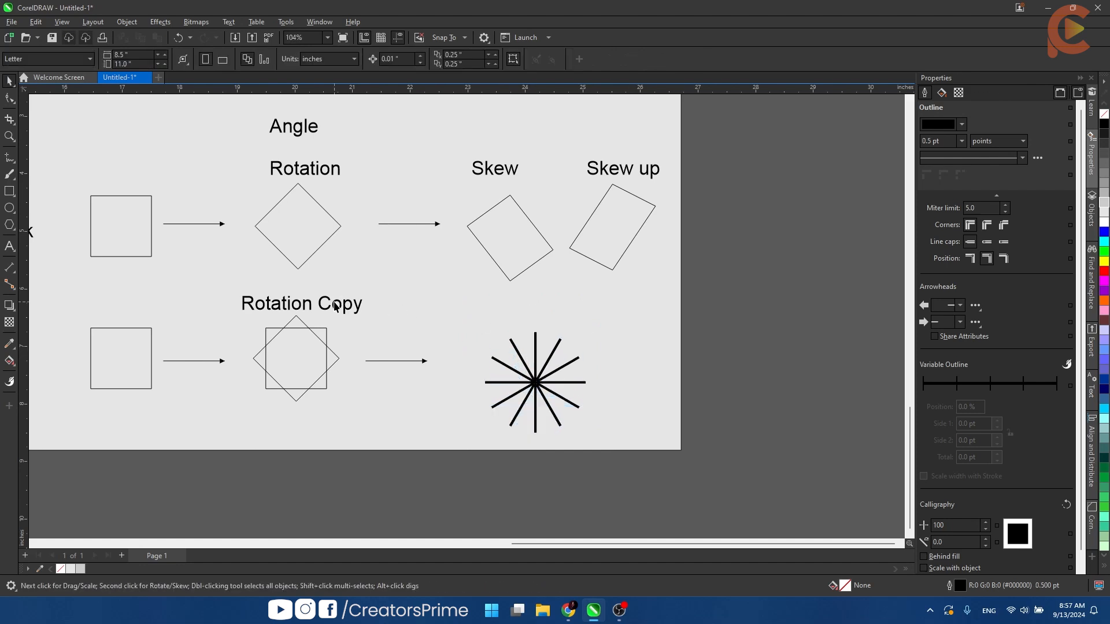
- Add the text label "Duplicate by angle" above the starburst
key("F8")
left_click(471, 325)
type("Duplica")
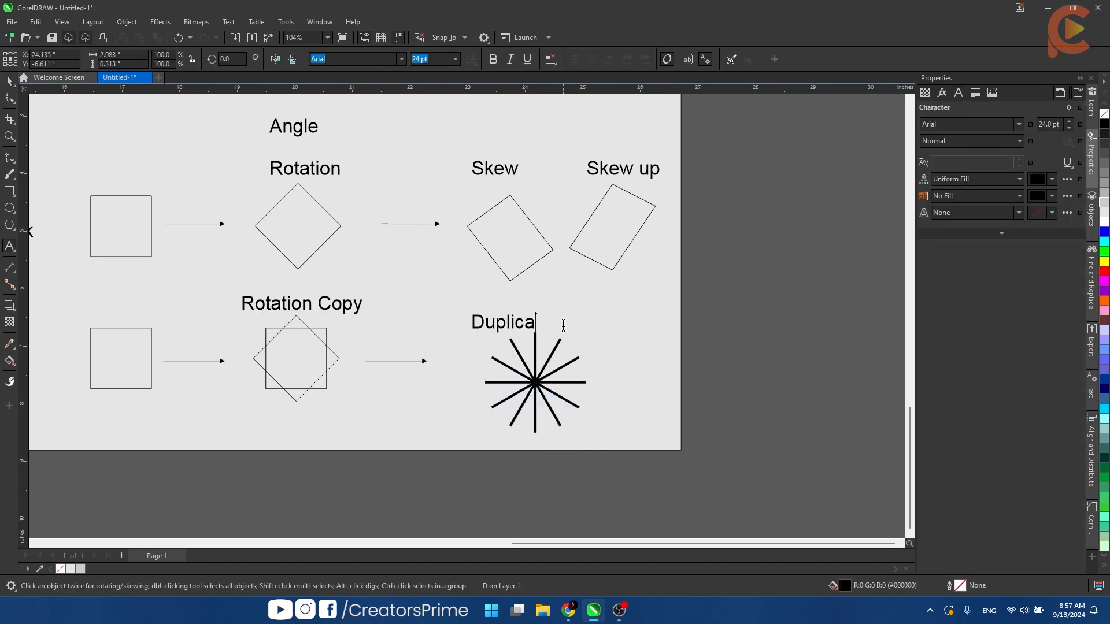
type("te by angle")
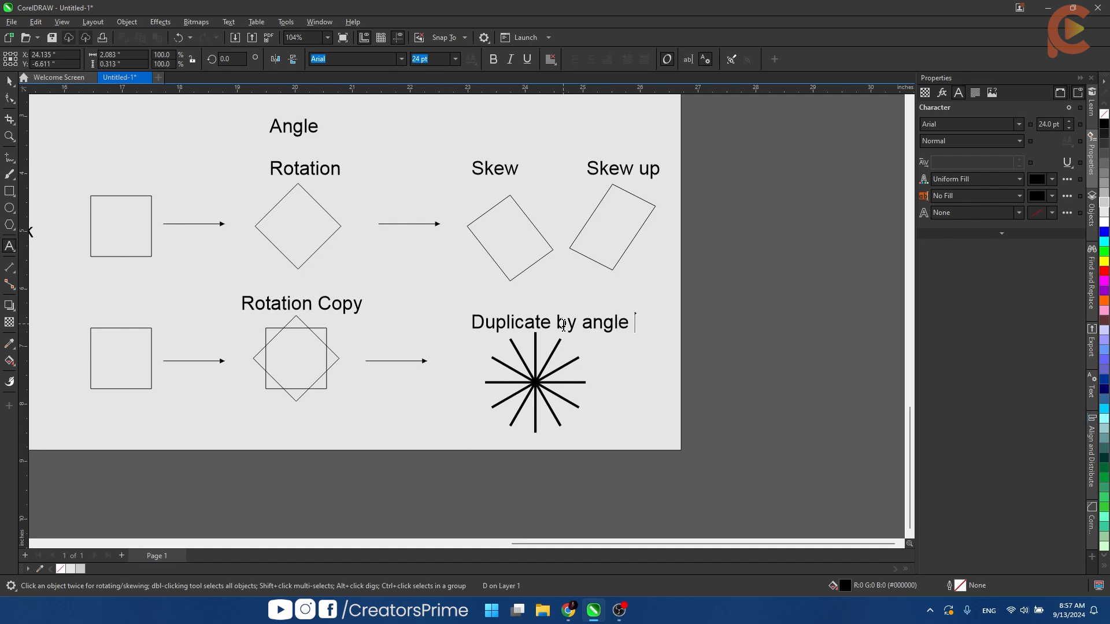
key("ctrl+space")
key("Escape")
- Unlock the diagram's gray background rectangle and place a copy of it beside the original on the right
scroll(563, 363, "down", 2)
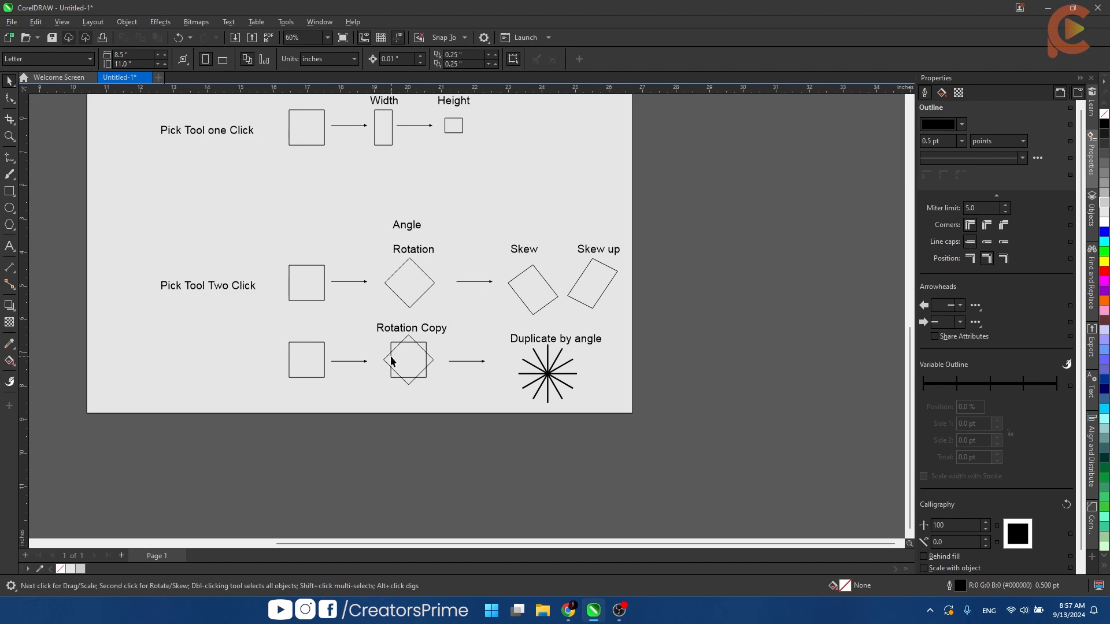
scroll(363, 283, "down", 3)
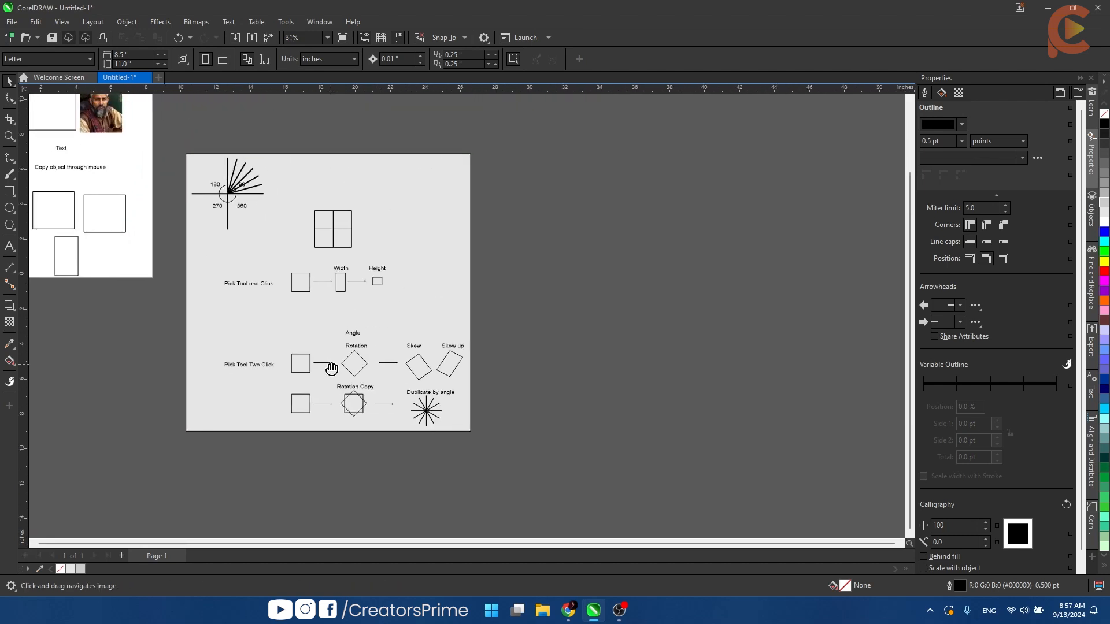
right_click(461, 245)
left_click(494, 268)
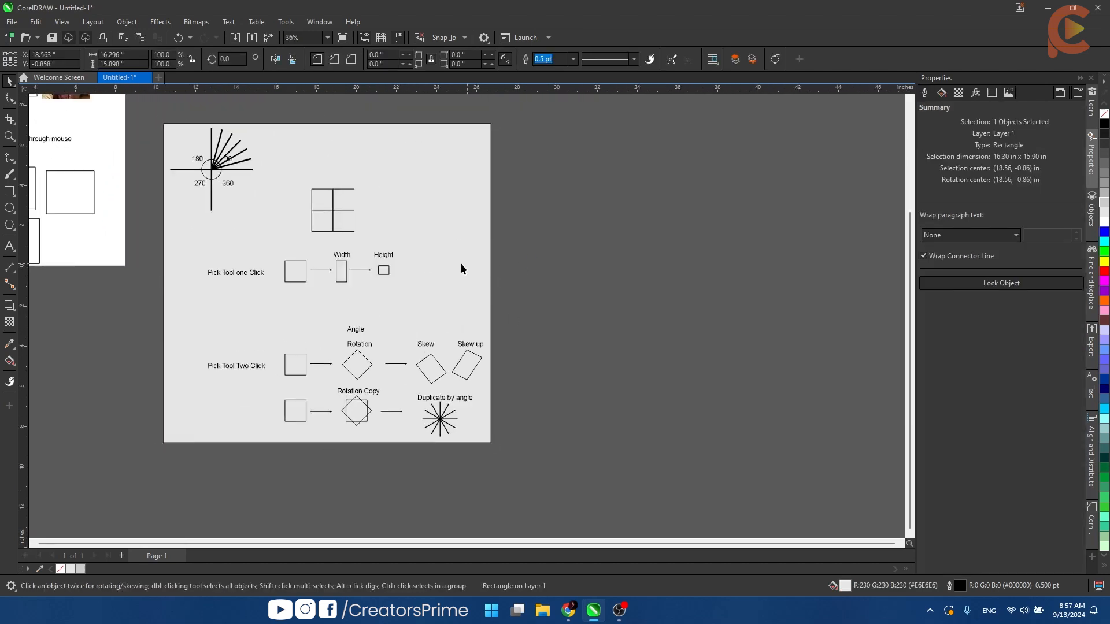
left_click_drag(461, 265, 663, 276)
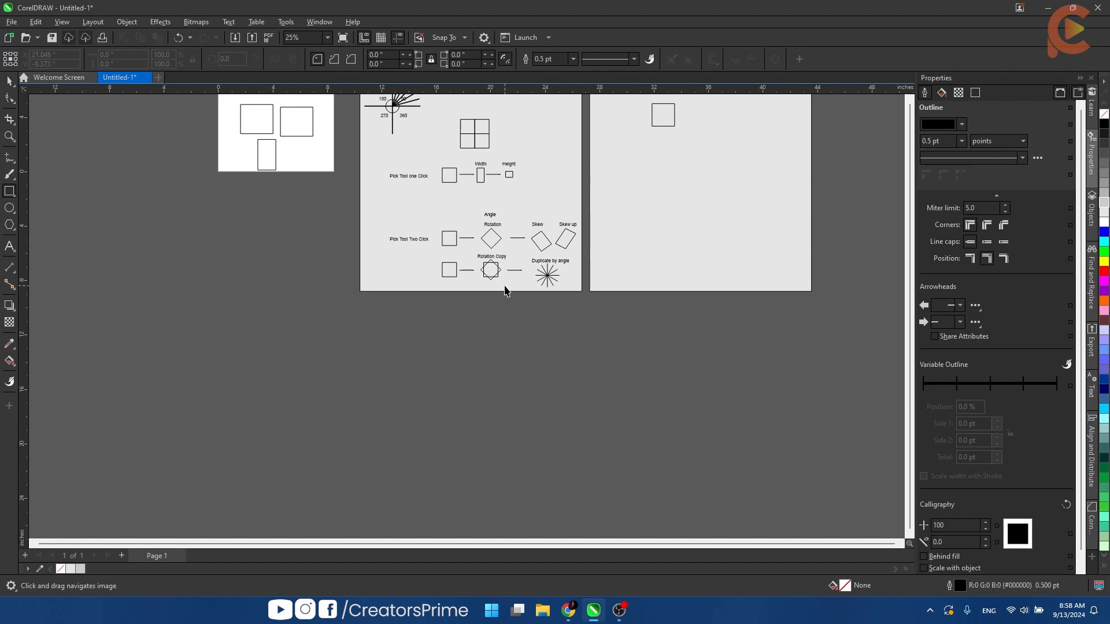
- Extend the diagram's gray background downward to a height of about 20.37 inches and lock it in place
key("space")
right_click(505, 286)
left_click(520, 313)
left_click(544, 351)
scroll(511, 312, "up", 2)
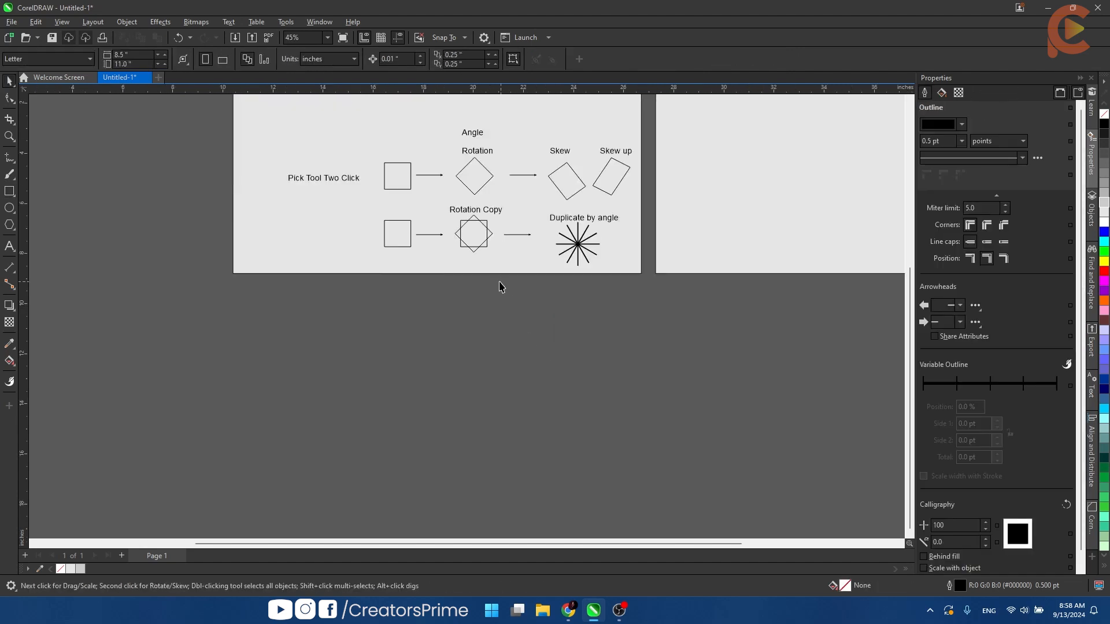
left_click(454, 275)
left_click_drag(441, 274, 438, 389)
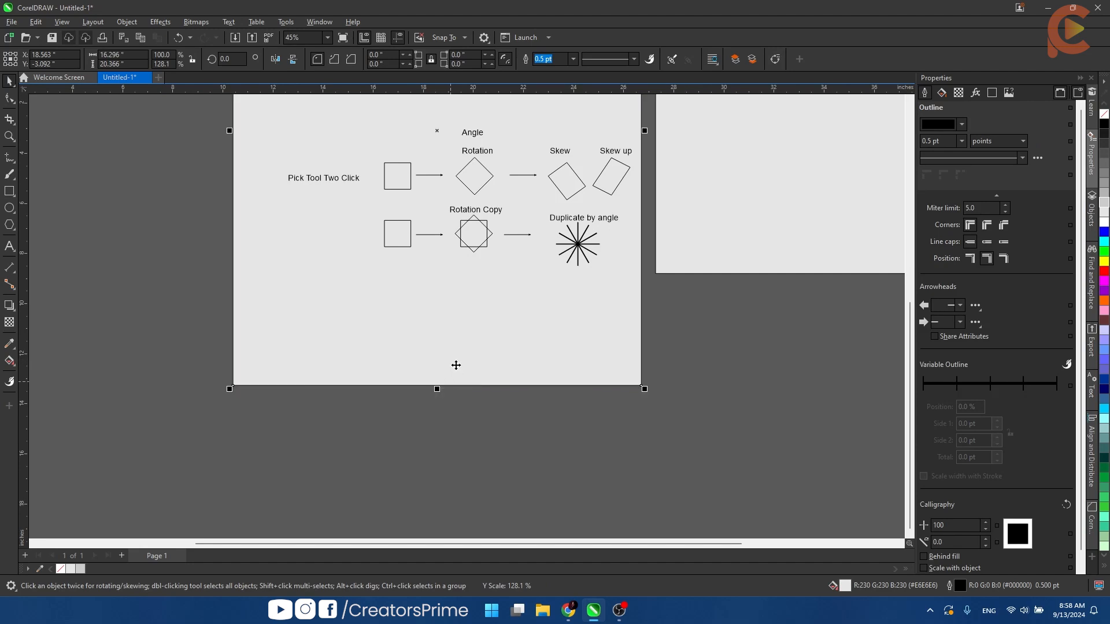
right_click(454, 364)
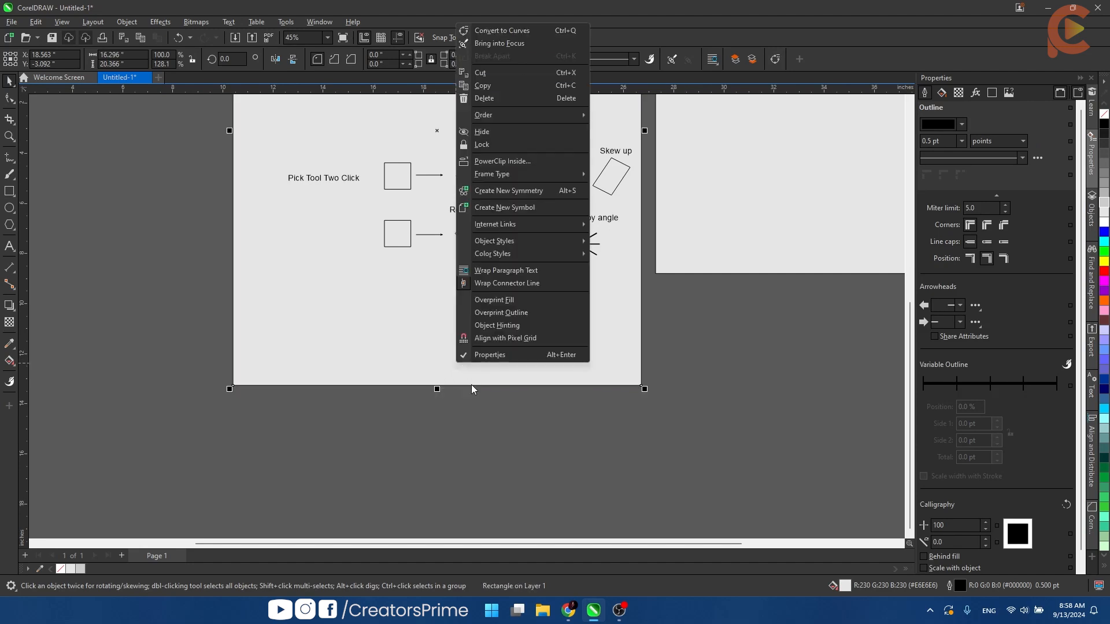
left_click(507, 147)
- Add the text label "Pivot Point Rotation" in the empty area below the lower row of squares
scroll(558, 305, "up", 2)
left_click(730, 345)
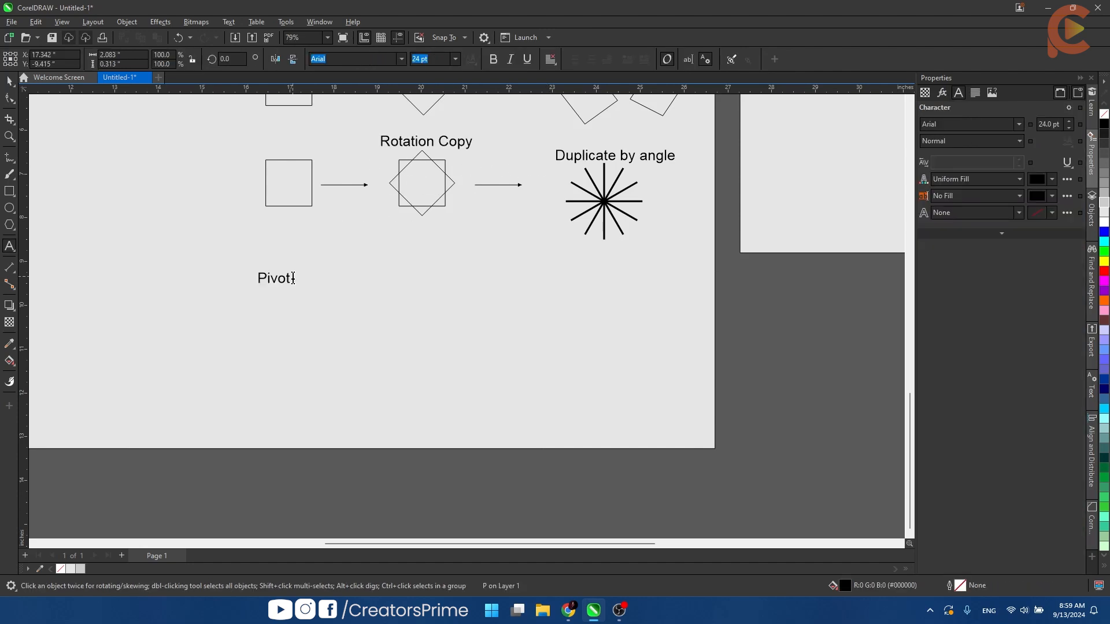
type("Point")
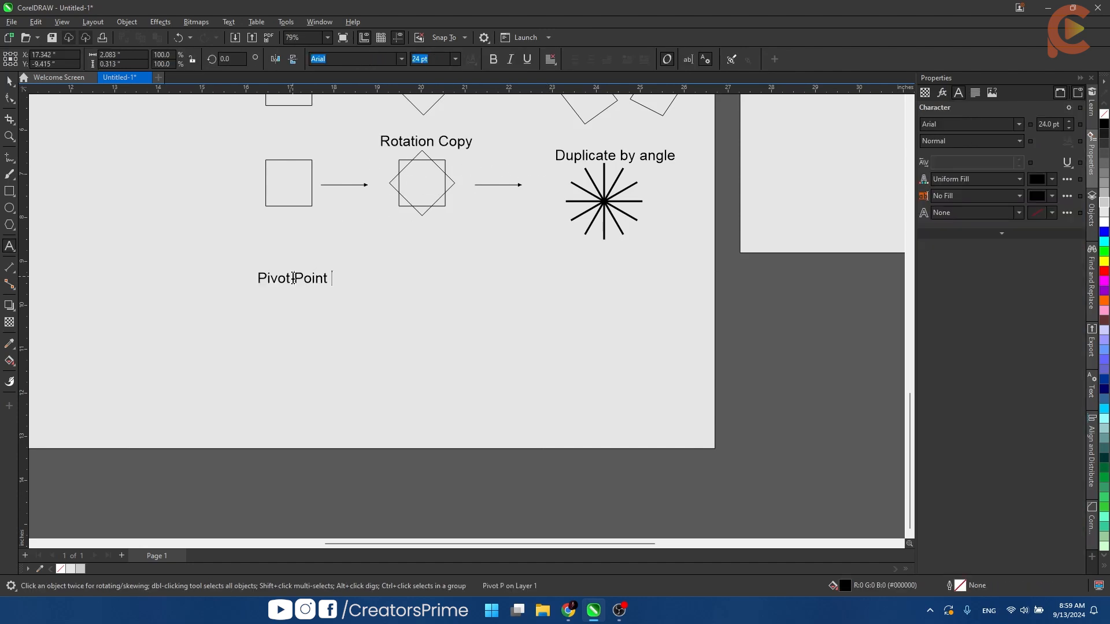
key("ctrl+space")
key("ctrl+space")
type("Rotation")
key("ctrl+space")
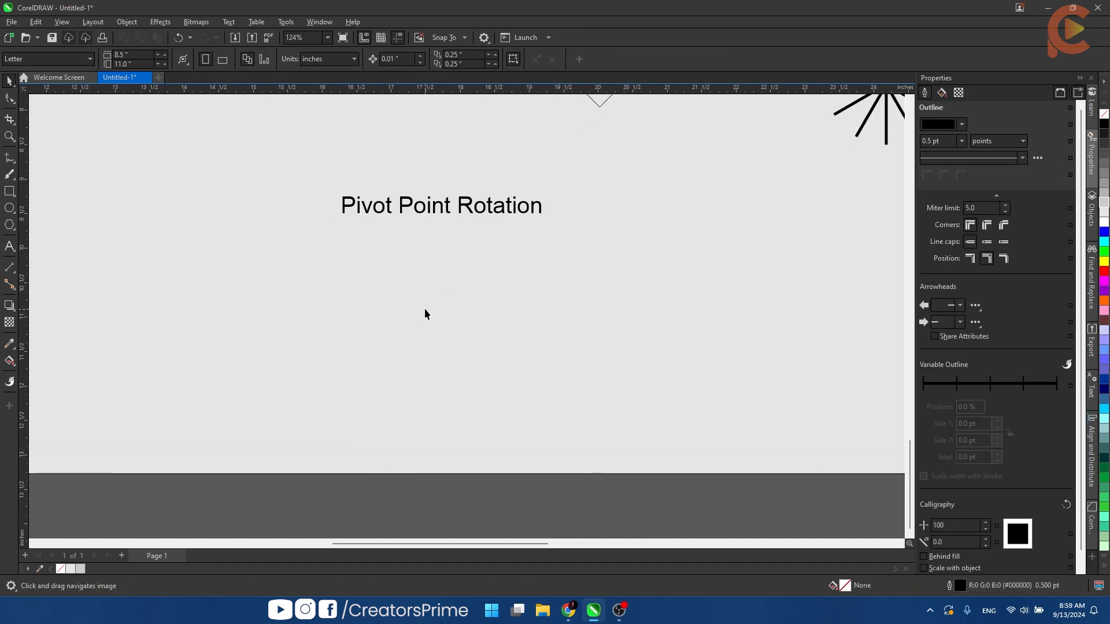
- Draw a square about 1.09 inches wide below the "Pivot Point Rotation" label
key("F6")
left_click_drag(428, 285, 502, 359)
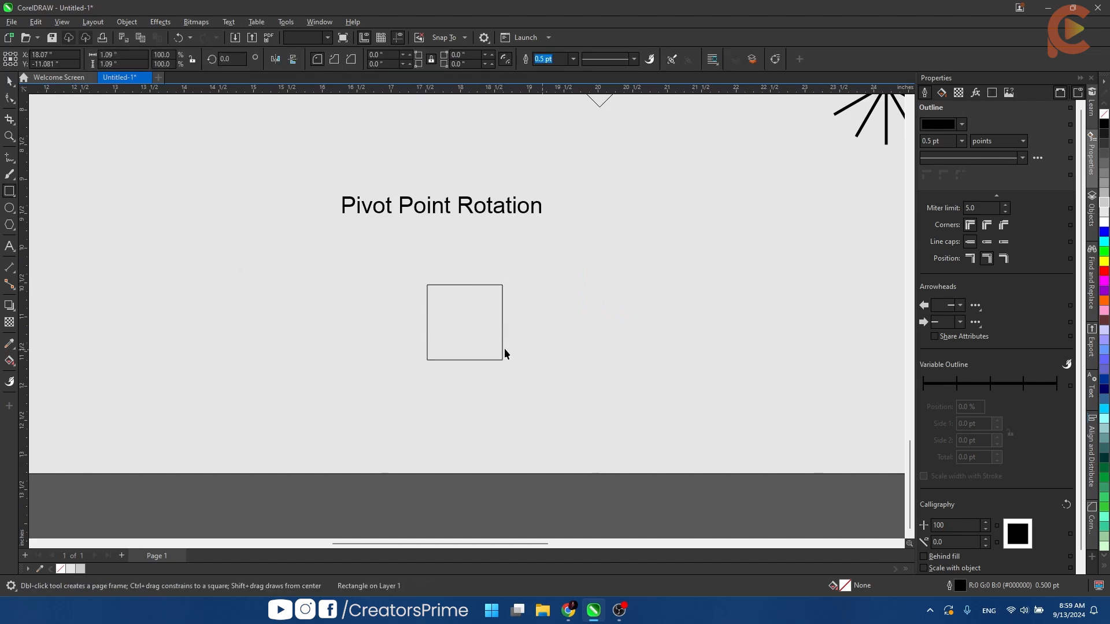
key("space")
- Move the square's rotation pivot to its lower-left corner and shift the square slightly up and to the right
left_click(468, 327)
left_click_drag(464, 323, 426, 360)
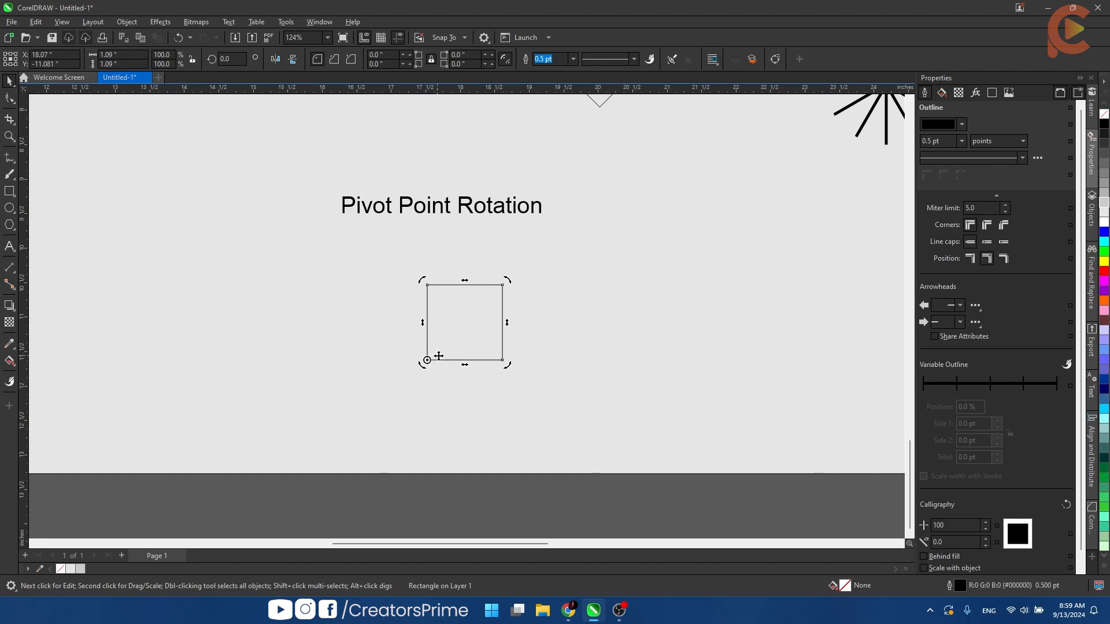
left_click(458, 340)
left_click_drag(458, 344, 484, 331)
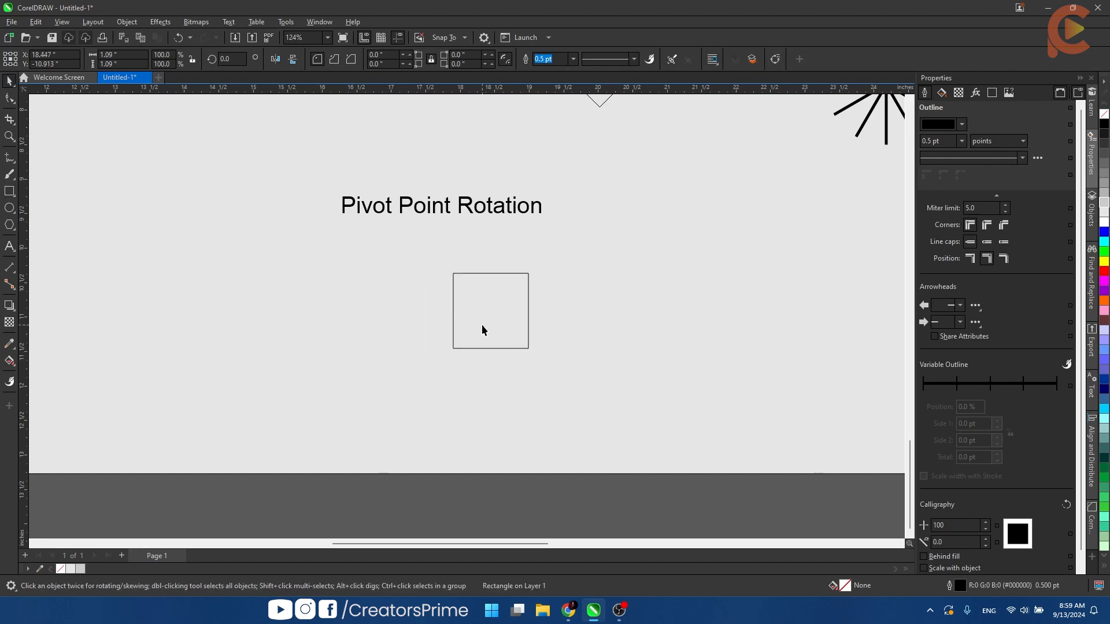
- Rotate a copy of the square by 45 degrees about its lower-left corner and repeat the duplication around the full circle
left_click(480, 327)
left_click_drag(531, 265, 461, 266)
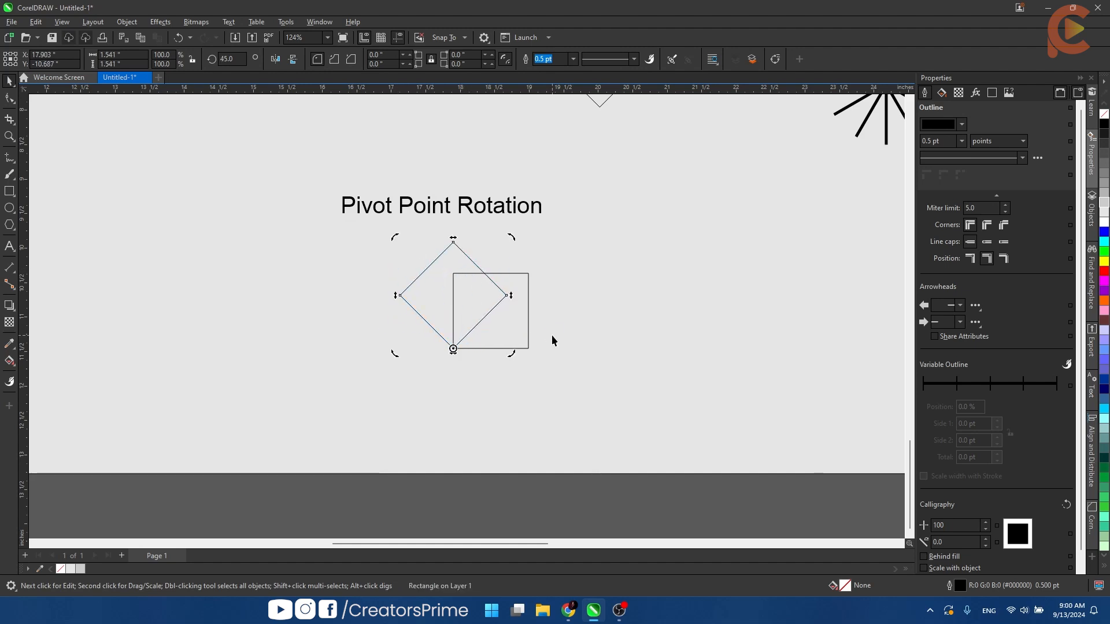
key("ctrl+r")
key("ctrl+r")
key("ctrl+r")
key("ctrl+r")
key("ctrl+r")
key("ctrl+r")
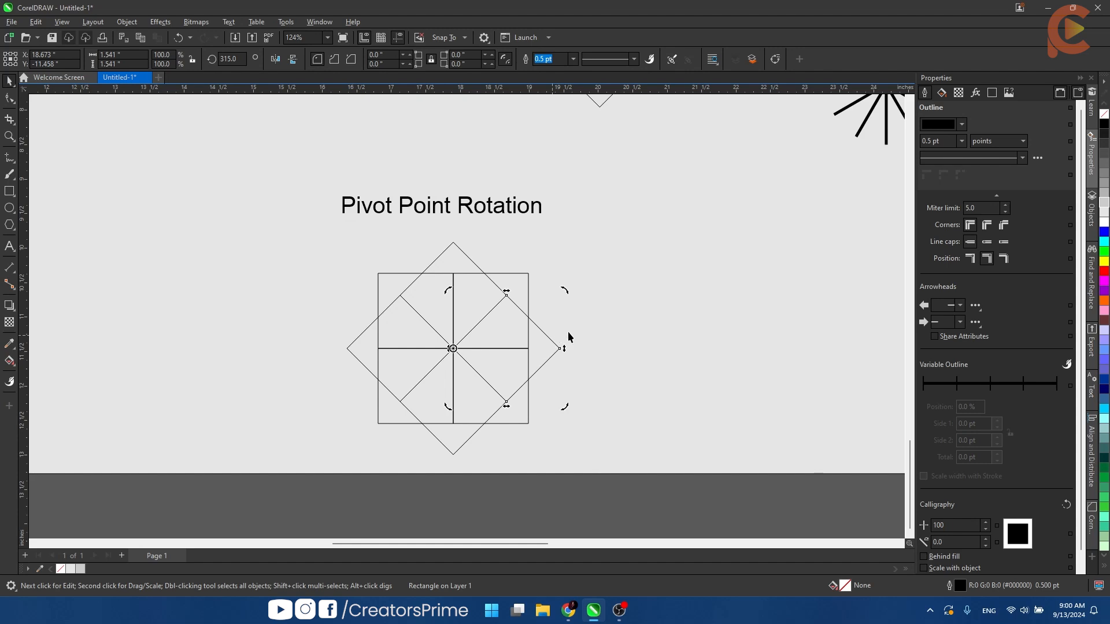
left_click(567, 332)
- Extend the label above the rotated squares to read "Pivot Point Rotation Copy"
scroll(548, 326, "down", 1)
left_click_drag(548, 327, 431, 390)
left_click_drag(452, 248, 577, 366)
double_click(553, 240)
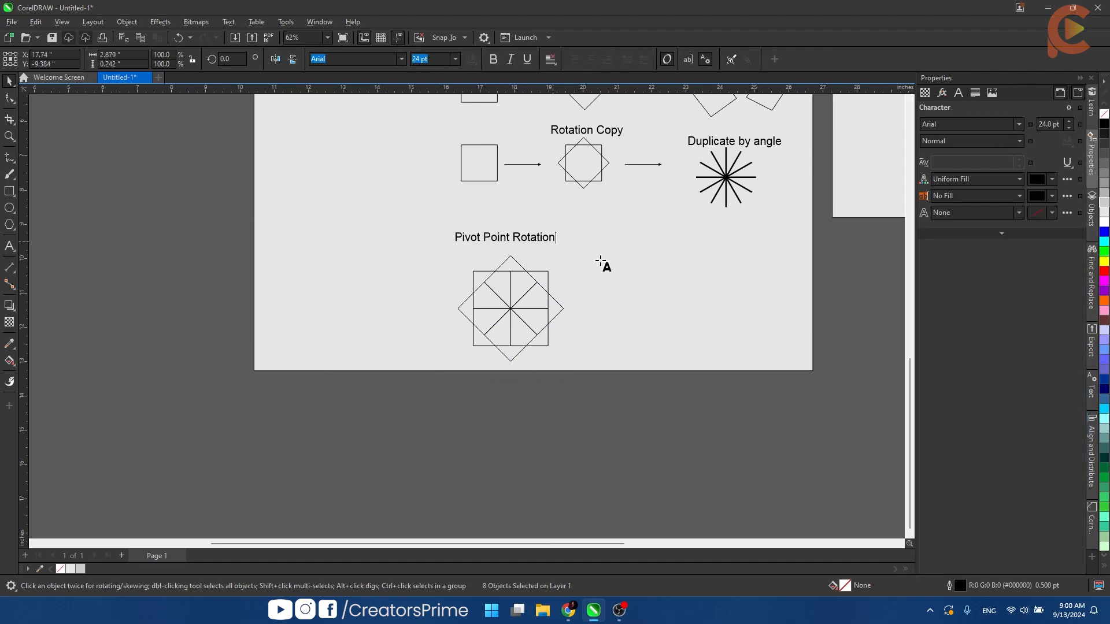
type("Copy")
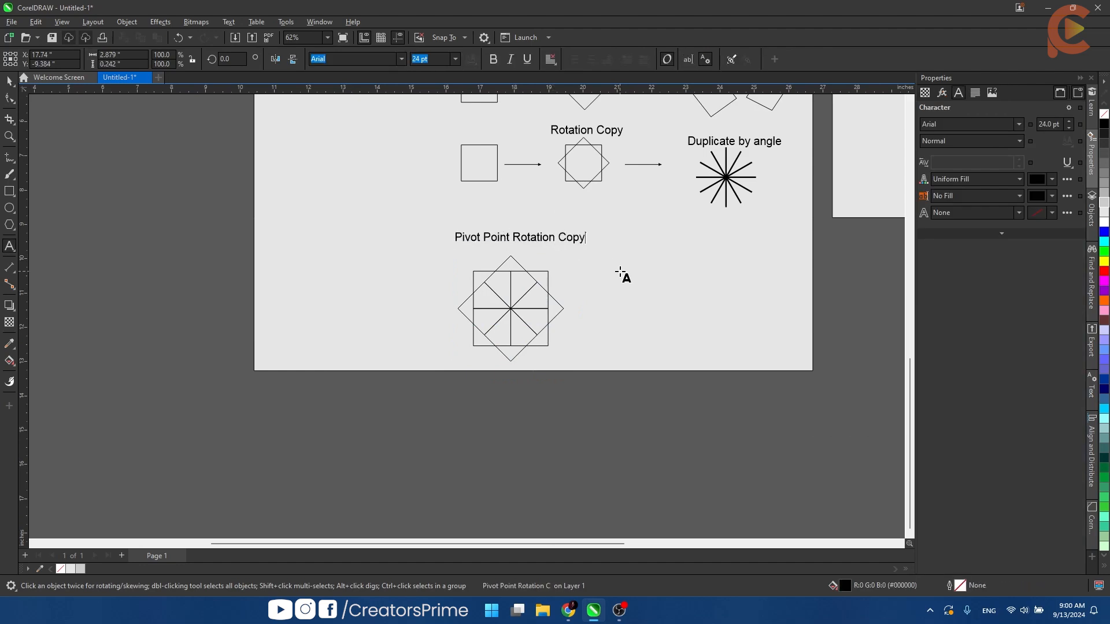
key("ctrl+space")
left_click(578, 383)
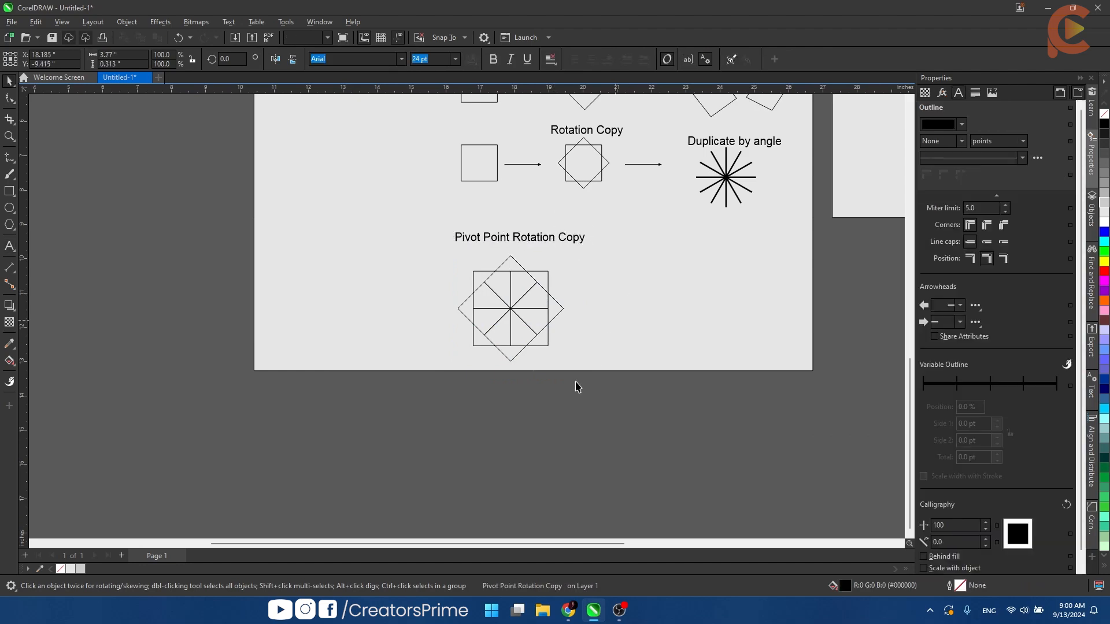
- Scale the pattern of rotated squares down to about 2.25 inches across beneath its label and deselect it
scroll(566, 365, "up", 2)
left_click_drag(618, 387, 357, 166)
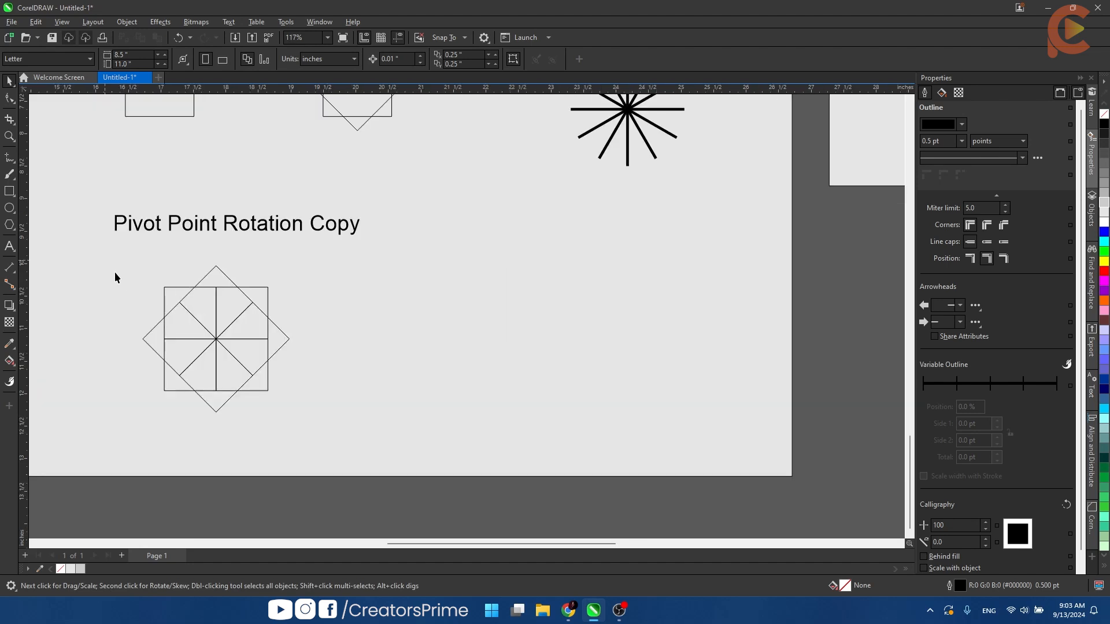
left_click_drag(115, 273, 319, 429)
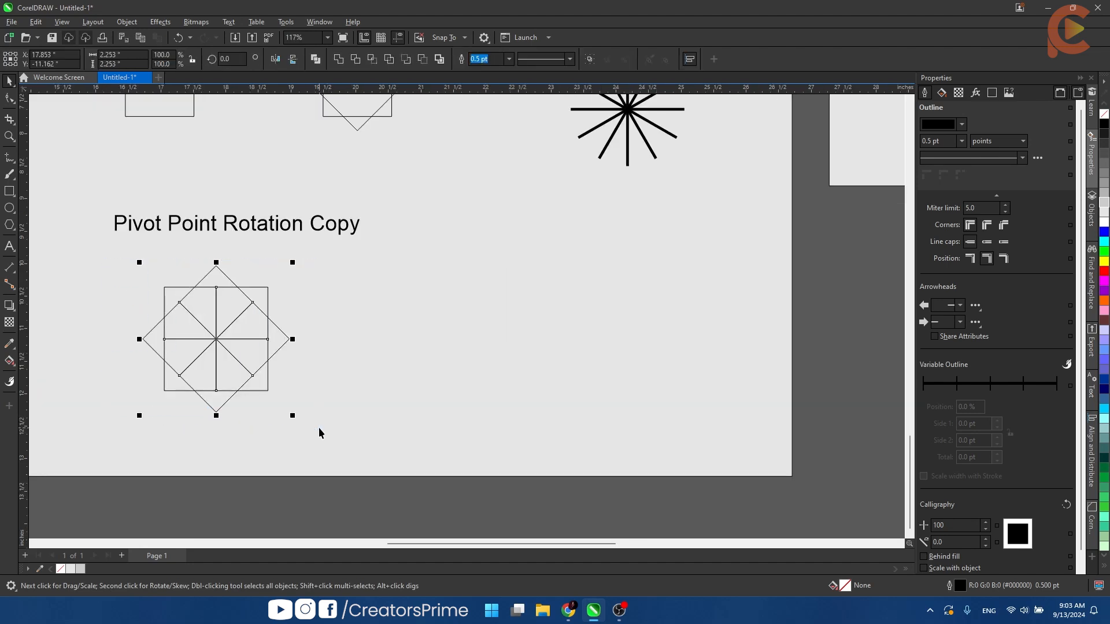
left_click(353, 372)
scroll(307, 337, "down", 1)
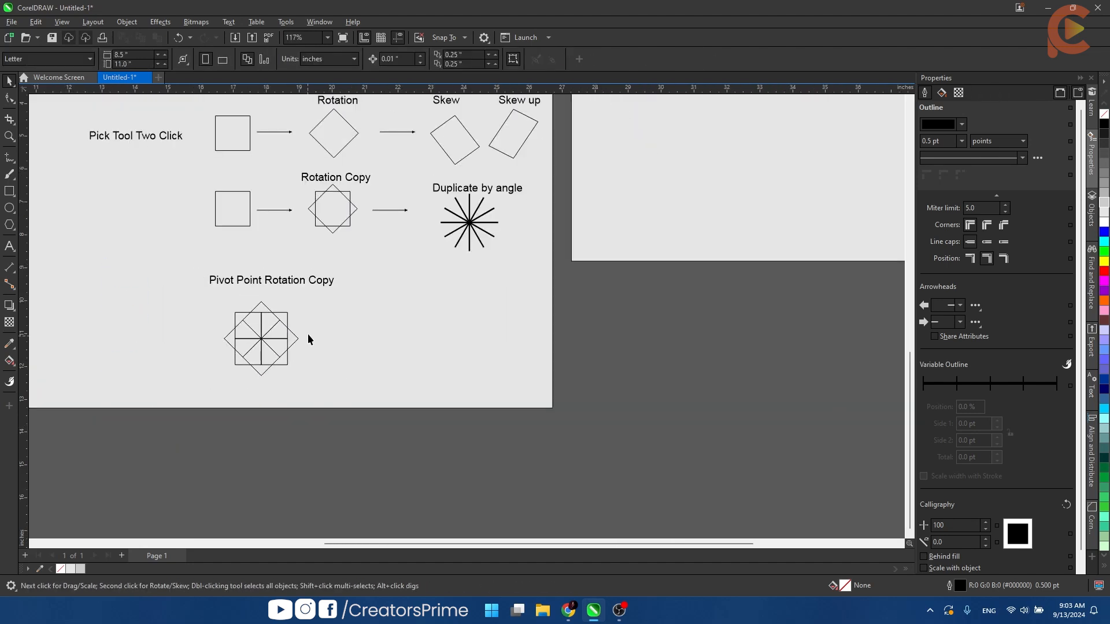
left_click_drag(307, 335, 245, 363)
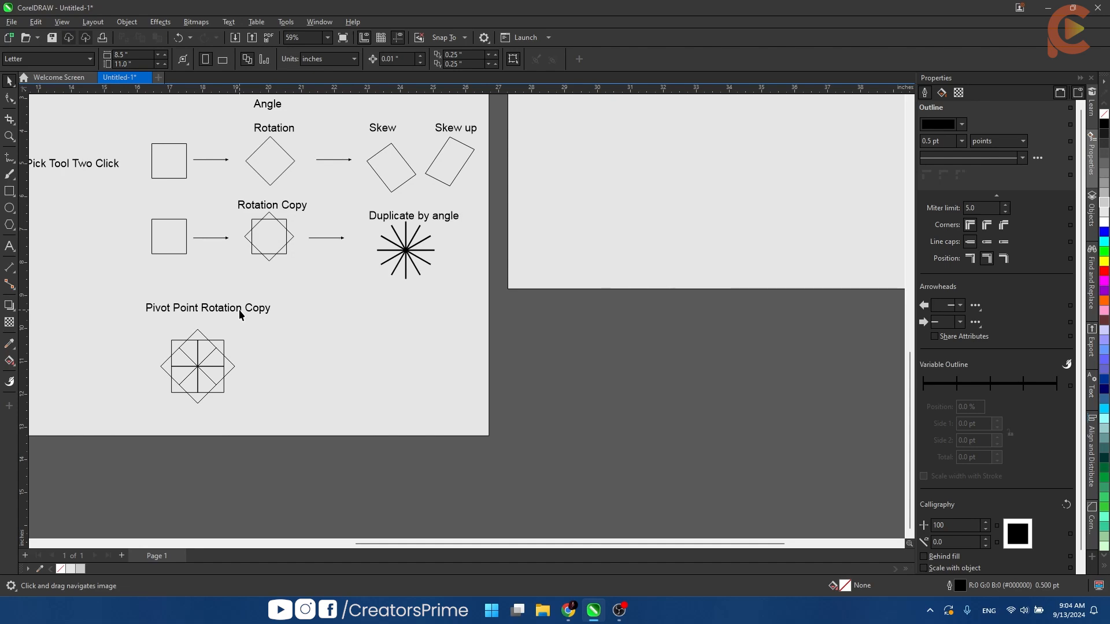
- Review the Pick tool diagram from the one-click sizing row down to the pivot-point pattern
scroll(219, 326, "down", 2)
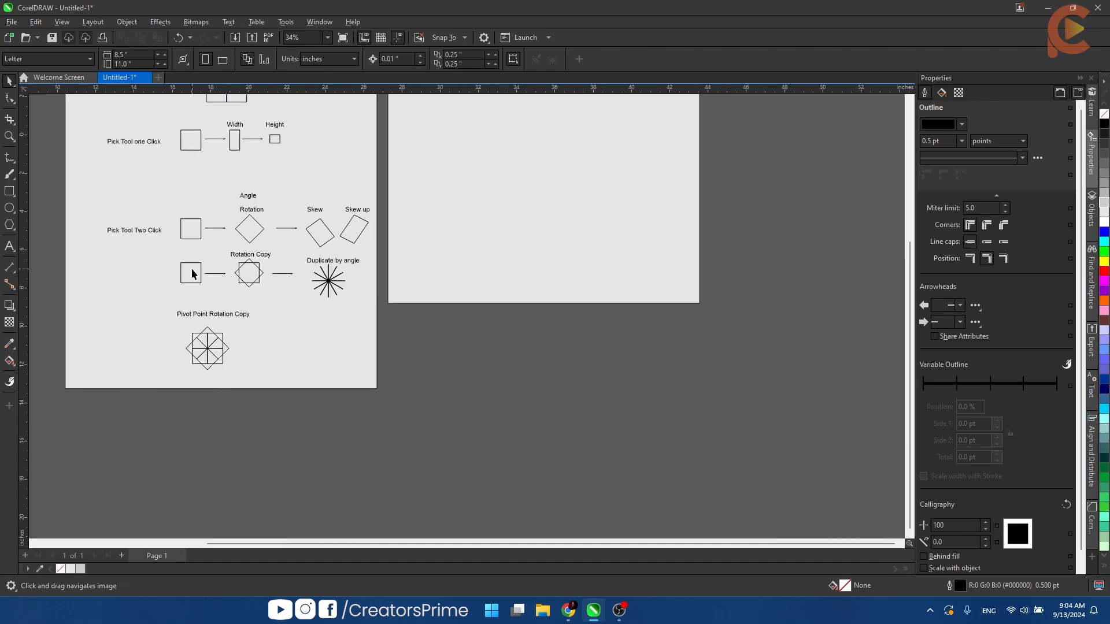
left_click_drag(368, 168, 379, 337)
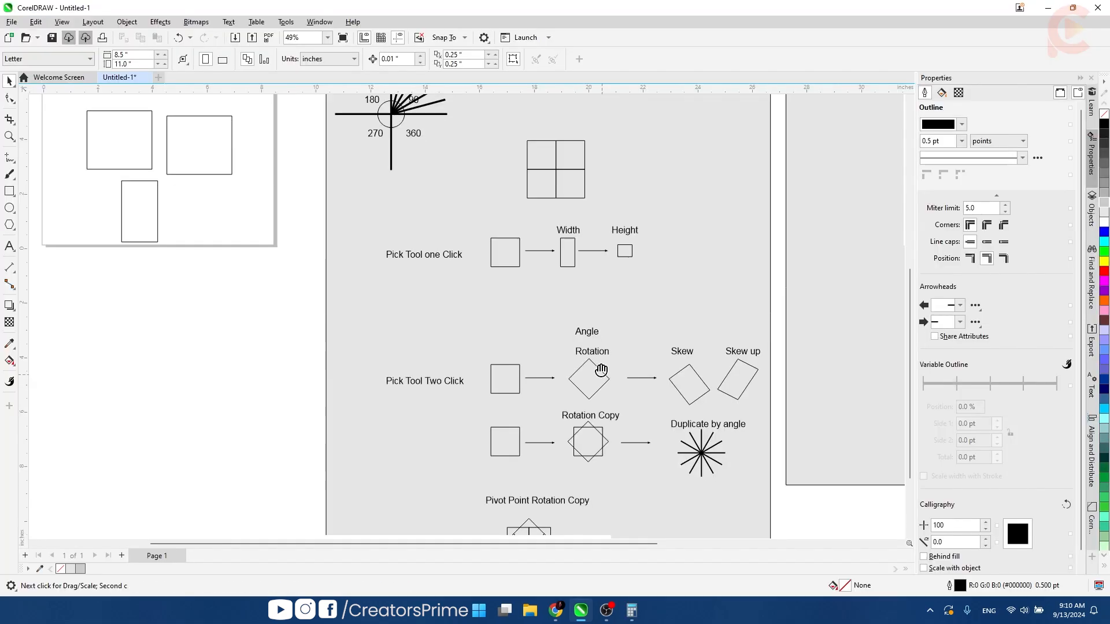
left_click_drag(539, 318, 525, 307)
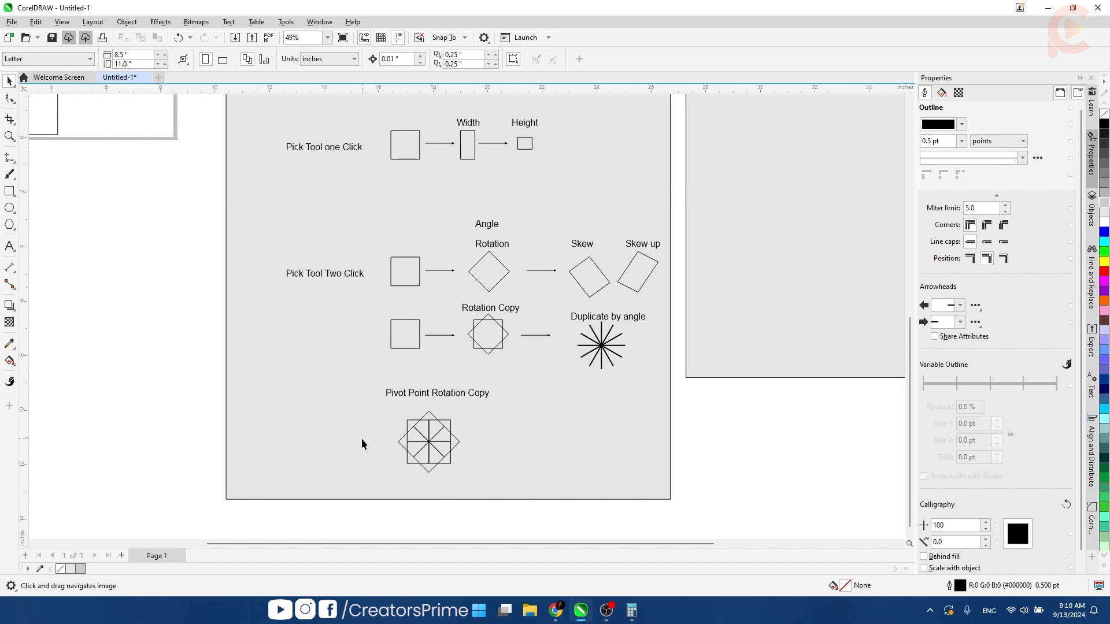
scroll(460, 222, "down", 3)
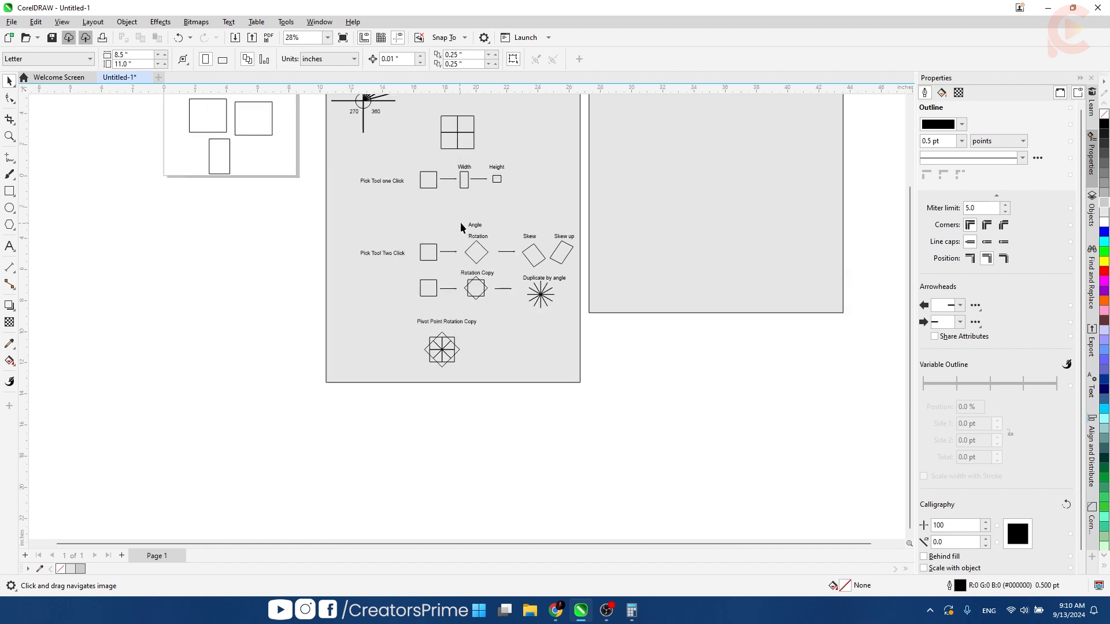
scroll(455, 287, "up", 5)
left_click_drag(527, 281, 409, 330)
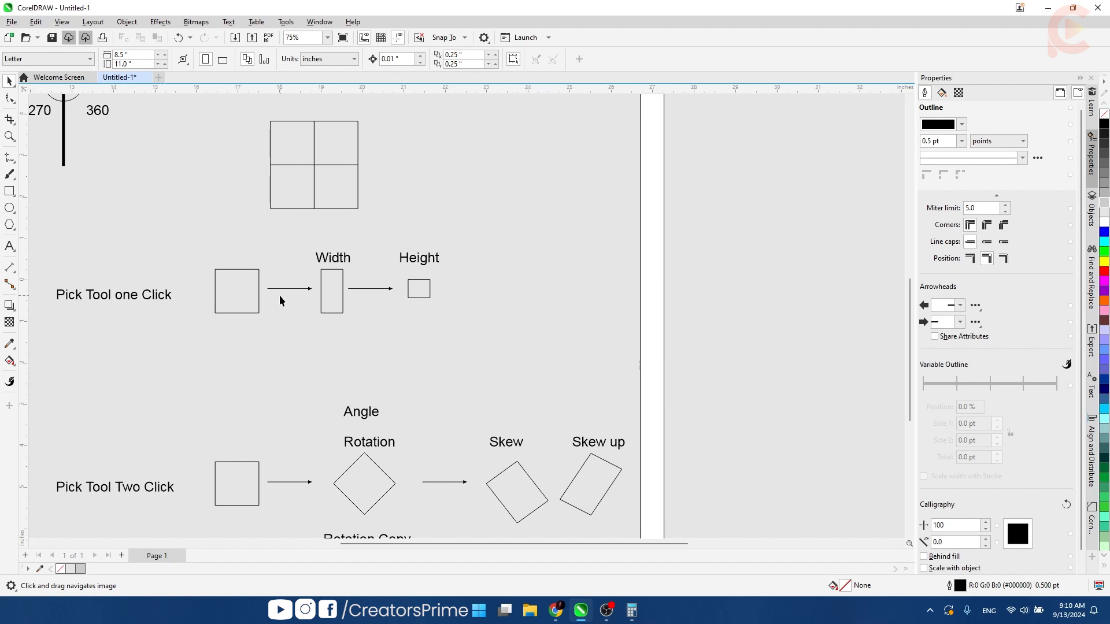
- Try switching a copy of the one-click row's square between rotation and sizing handles beside the Height example, and delete the copy
left_click_drag(242, 295, 563, 298)
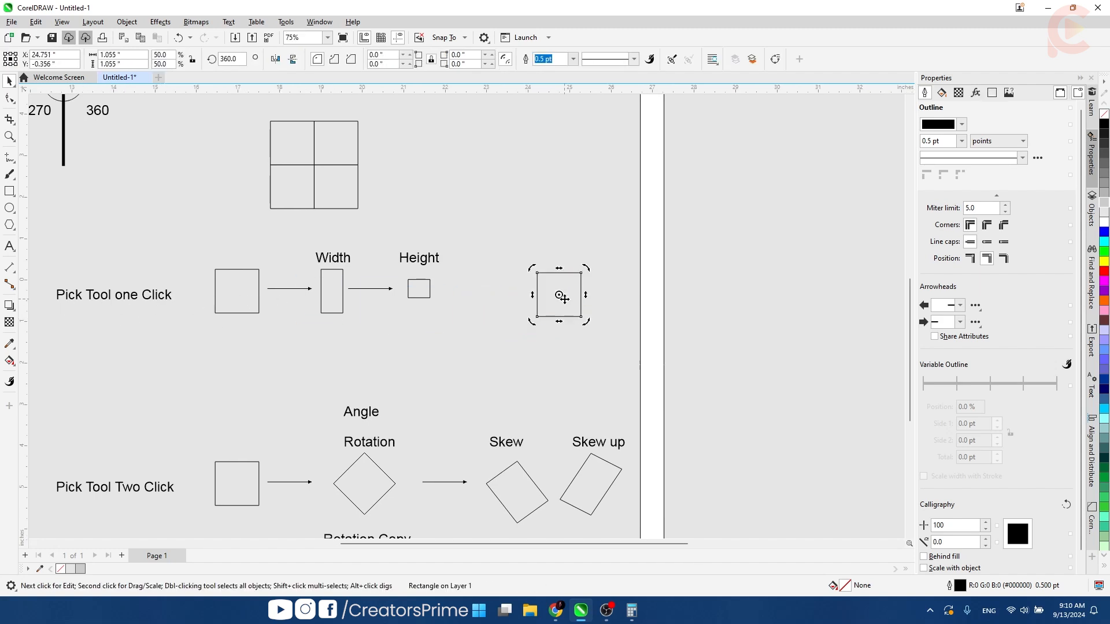
left_click(578, 315)
left_click(581, 293)
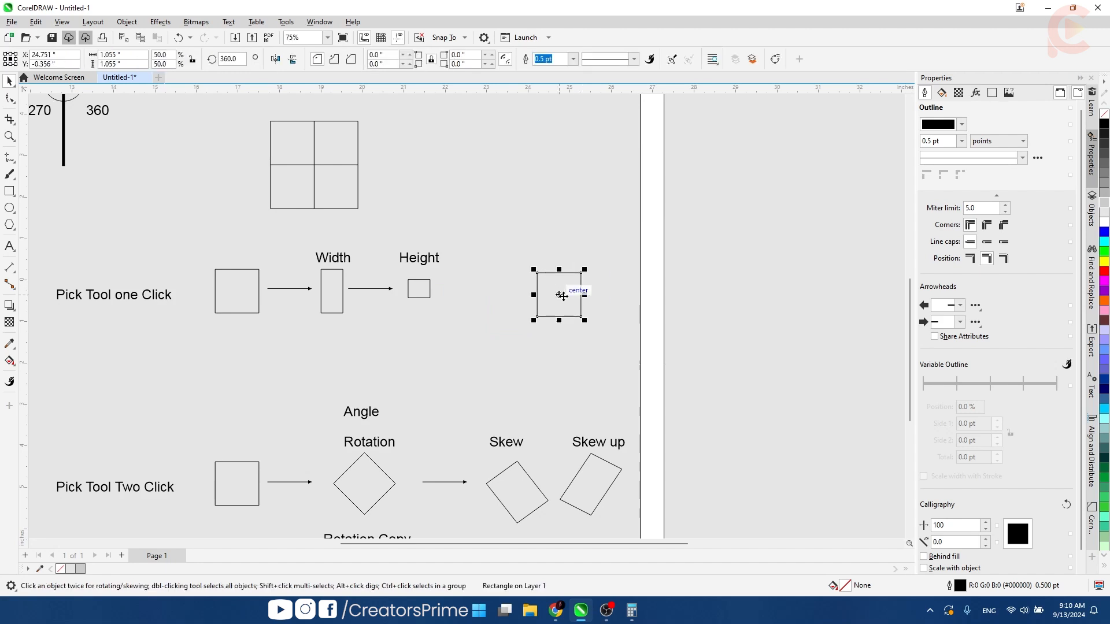
left_click_drag(491, 350, 492, 327)
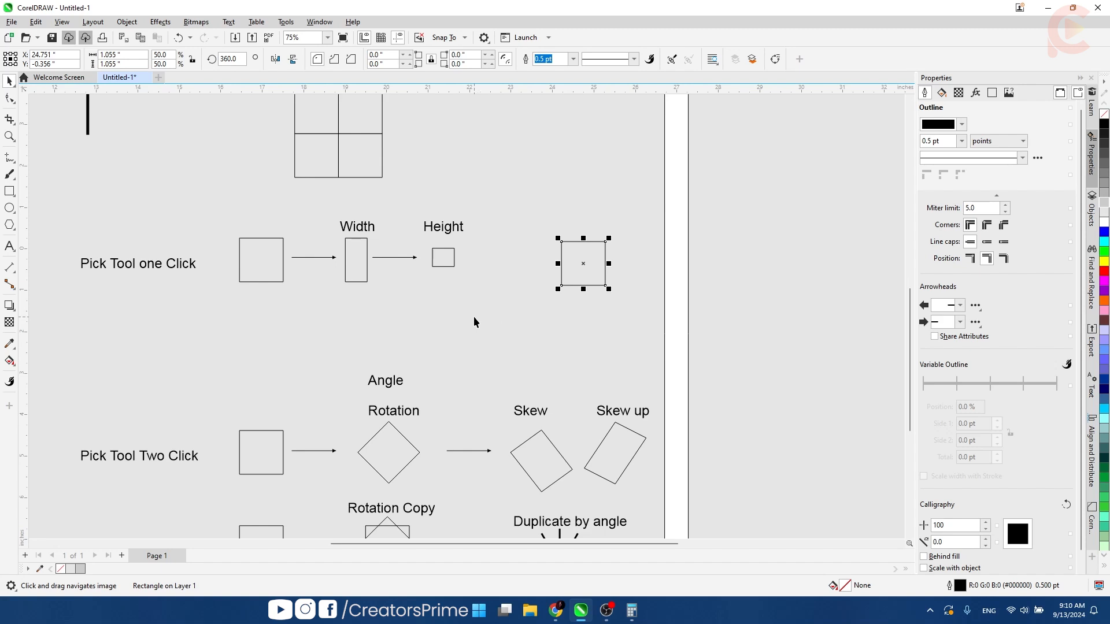
key("Delete")
- Examine the two-click rotation and skew row, the Rotation Copy and Duplicate by angle examples, and the Pivot Point Rotation Copy pattern
left_click_drag(348, 355, 383, 242)
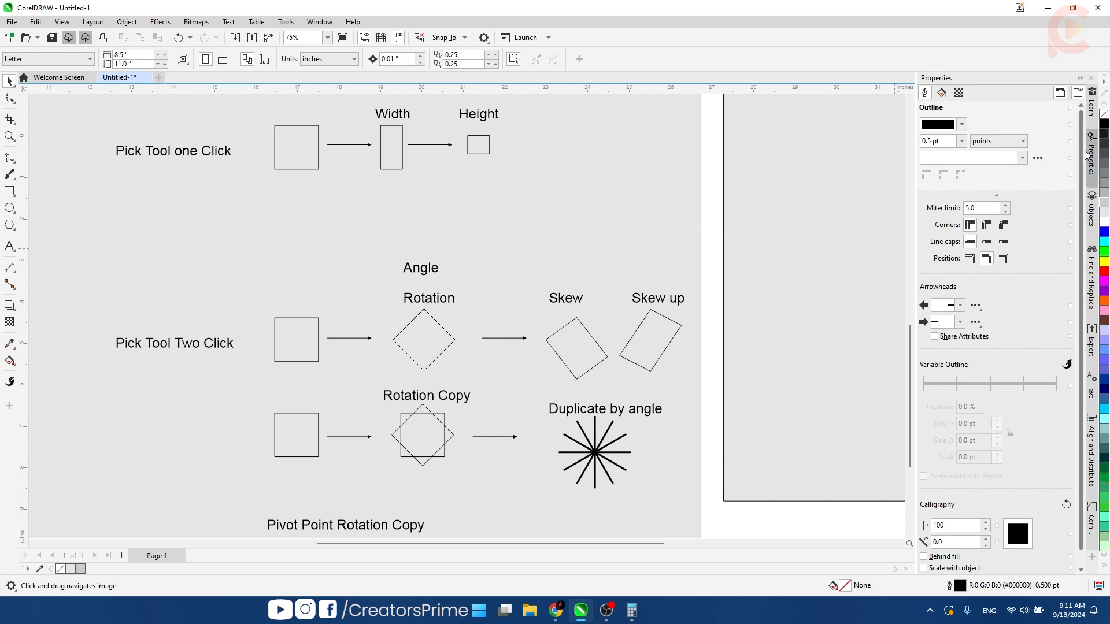
scroll(430, 296, "down", 5)
left_click_drag(463, 269, 486, 324)
scroll(487, 324, "up", 3)
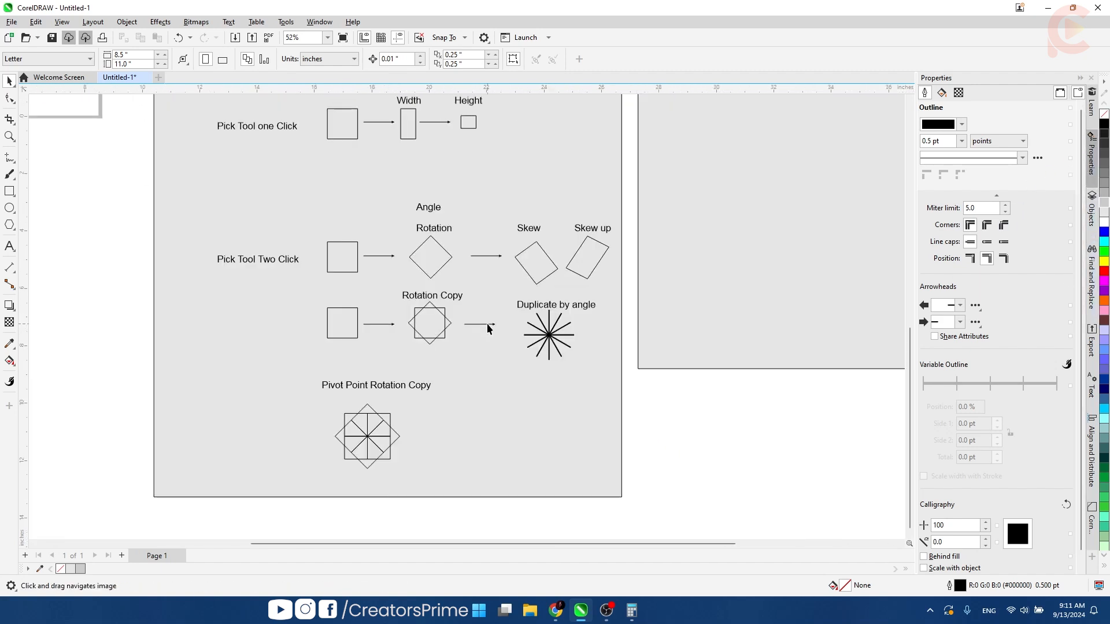
scroll(438, 330, "up", 2)
left_click(437, 326)
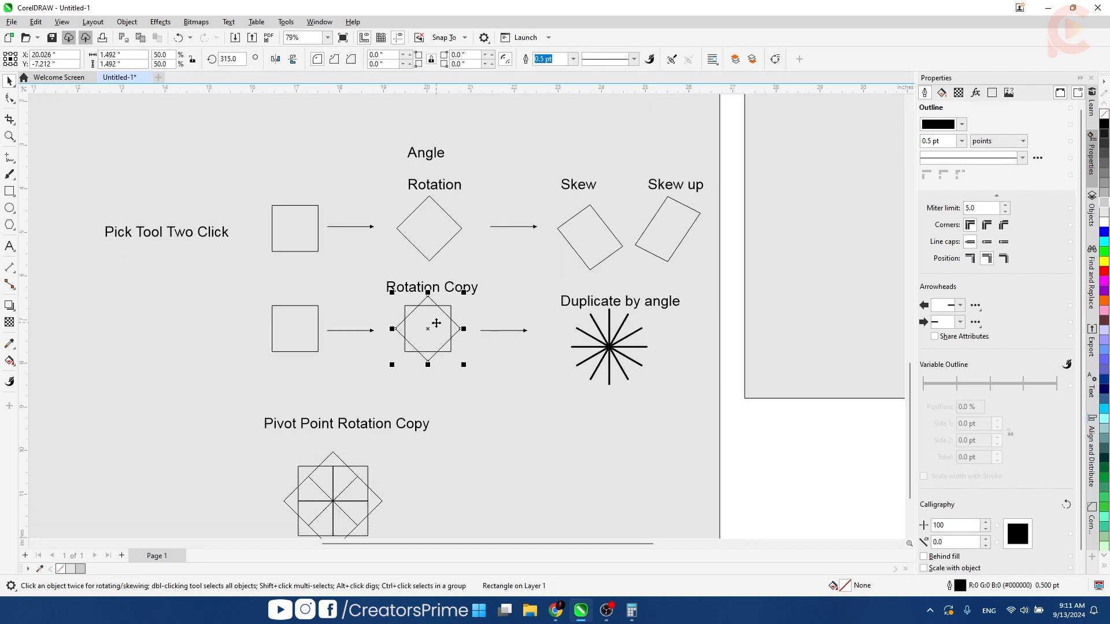
scroll(393, 292, "up", 2)
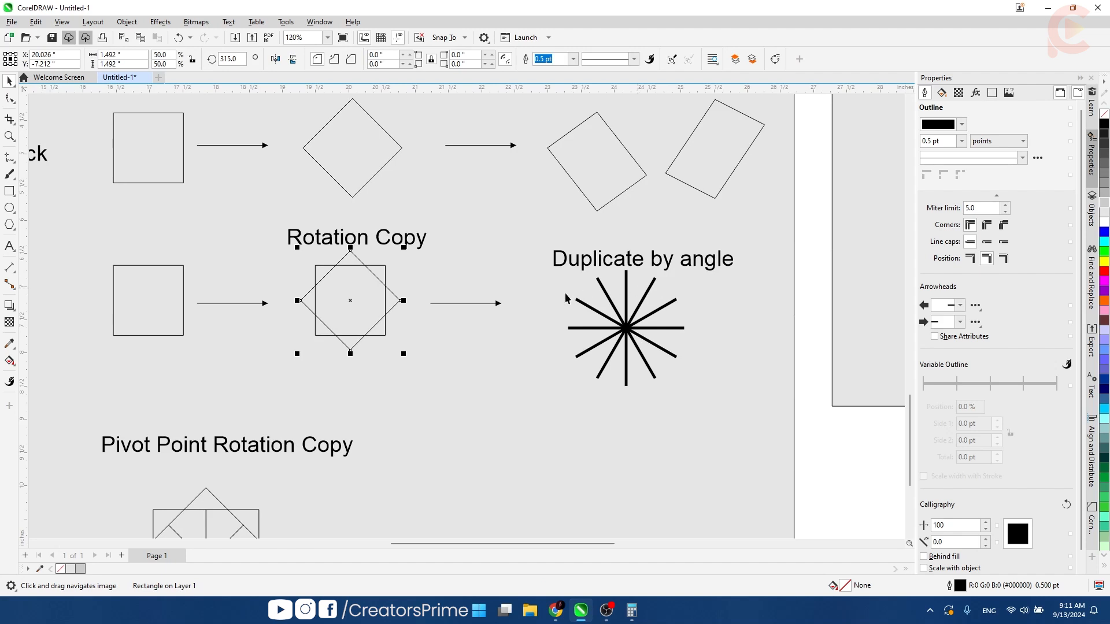
scroll(540, 303, "down", 1)
left_click_drag(540, 307, 598, 152)
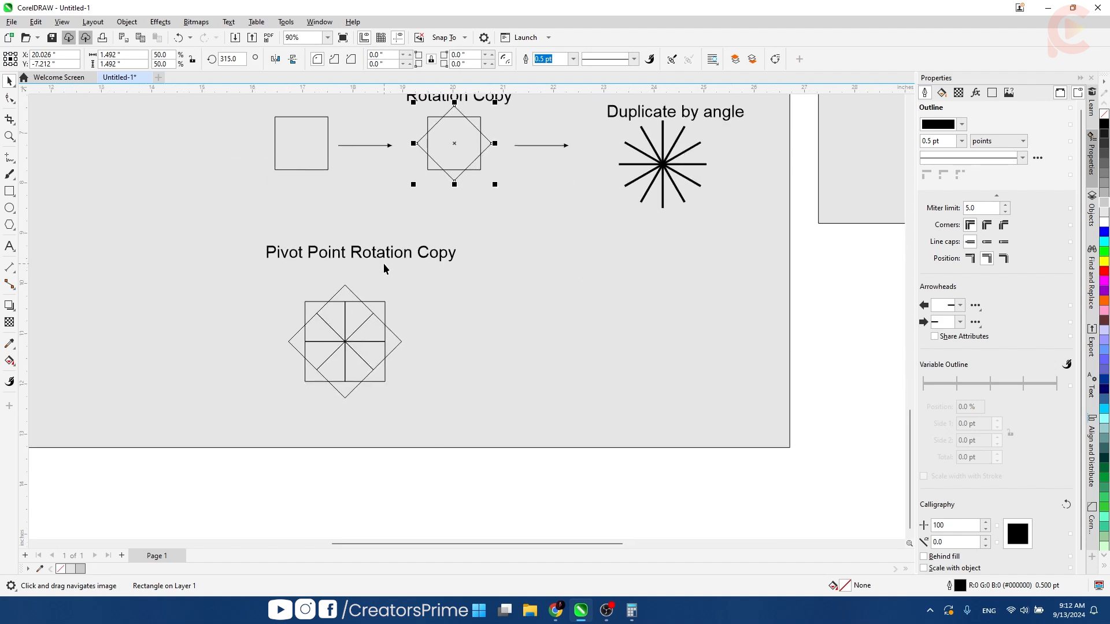
scroll(394, 300, "down", 2)
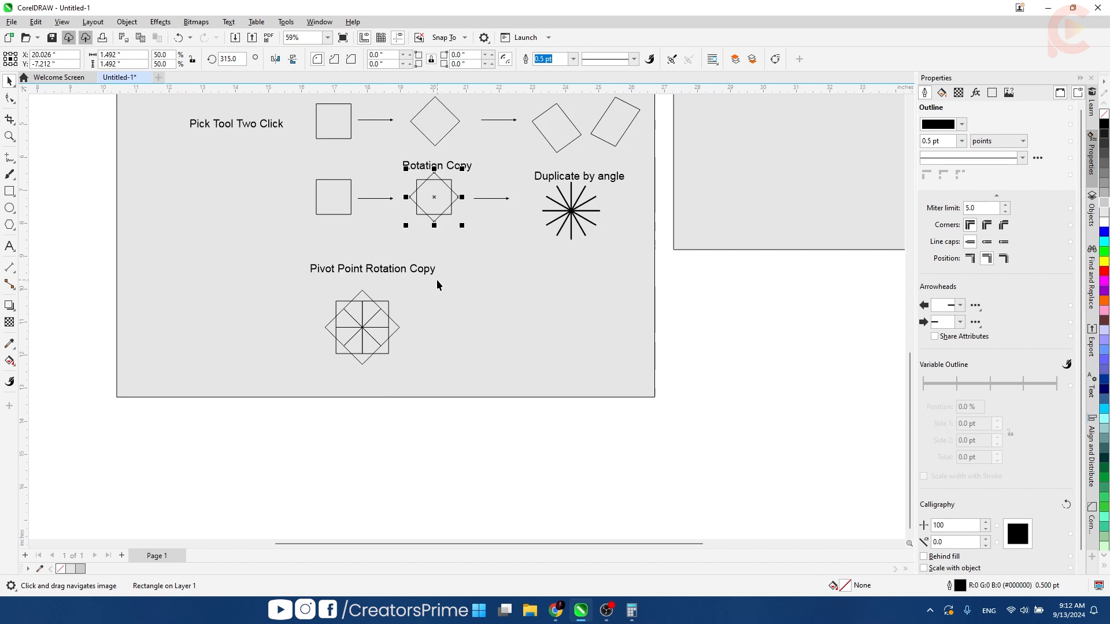